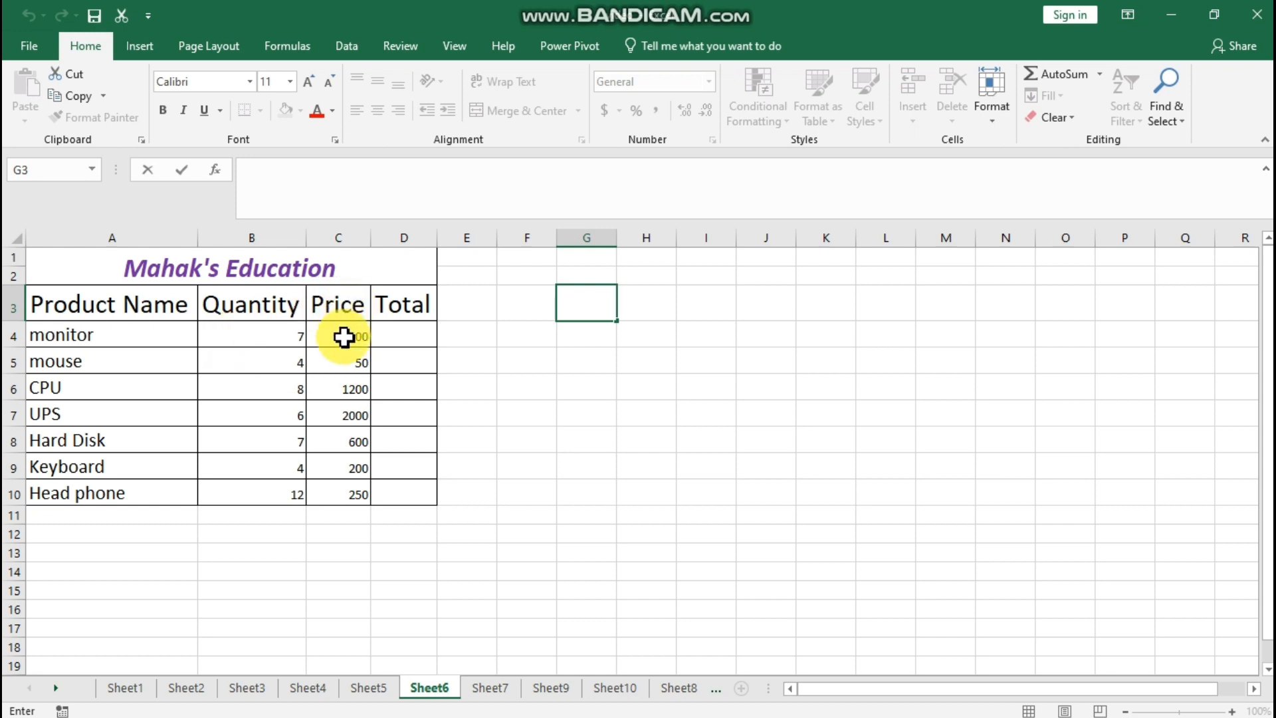
Calculate the monitor's Total in D4 by multiplying its quantity and price with the formula =B4*C4
left_click(385, 343)
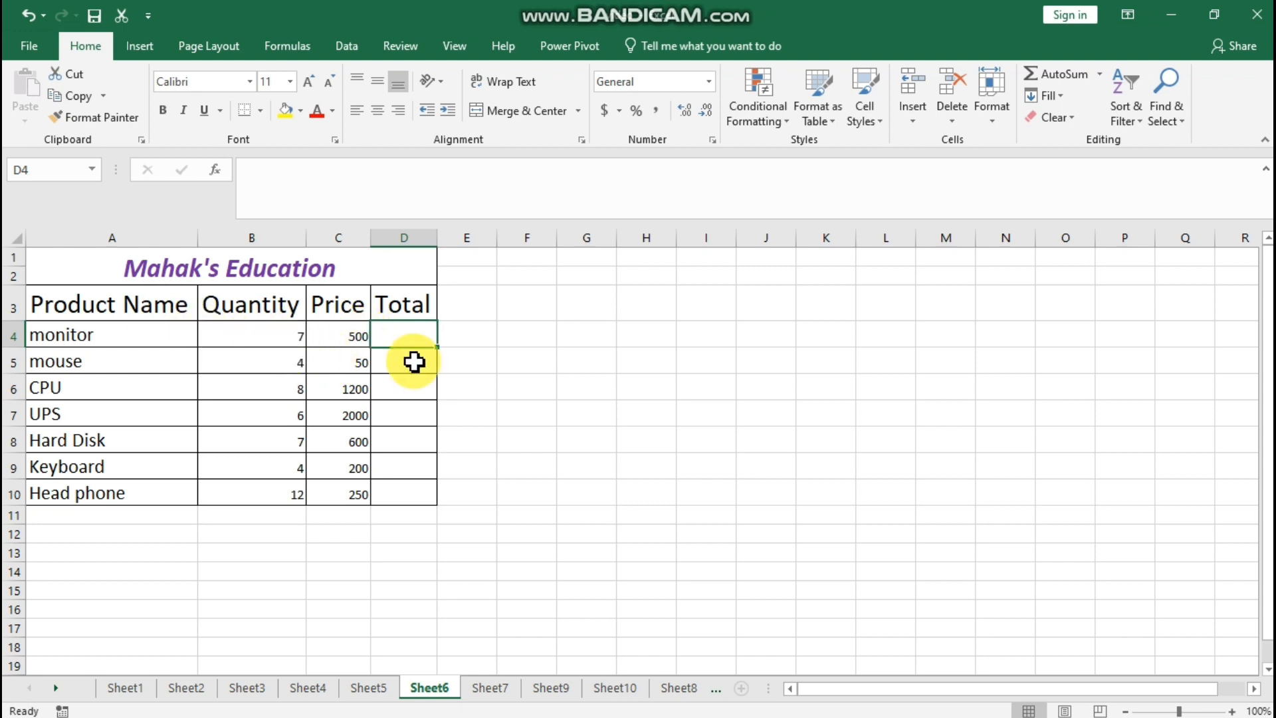
type("=")
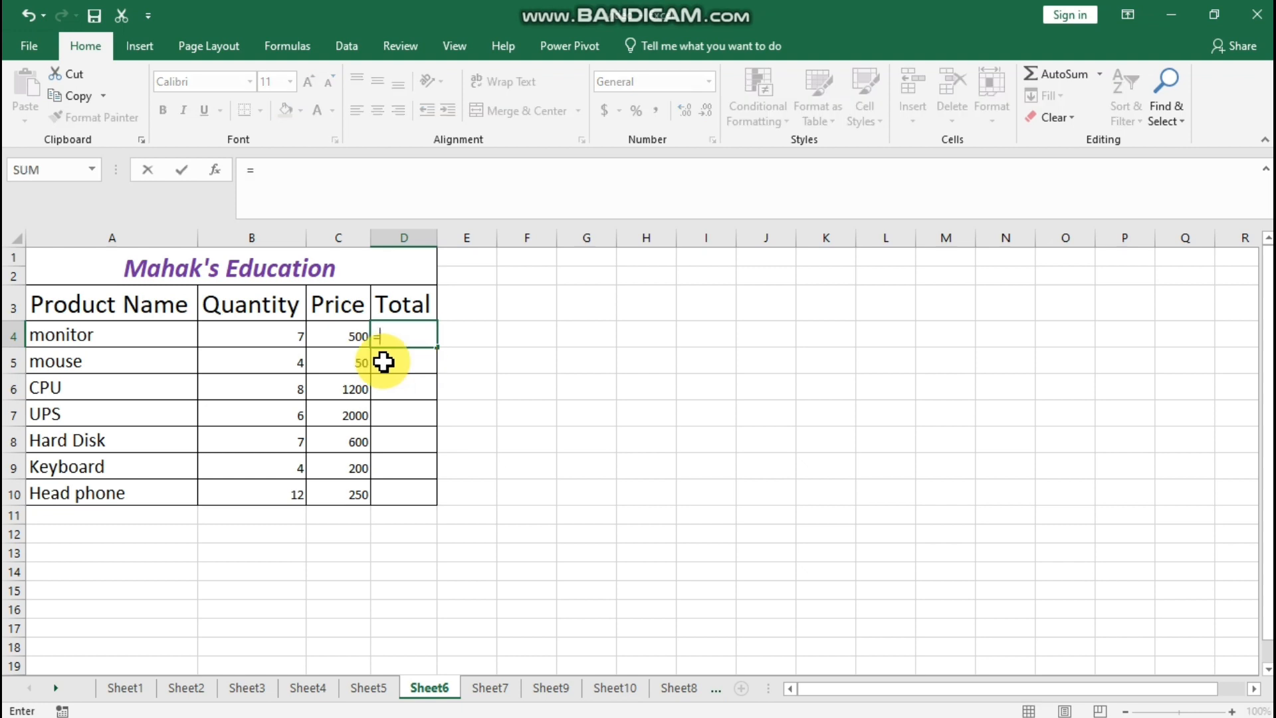
left_click(274, 345)
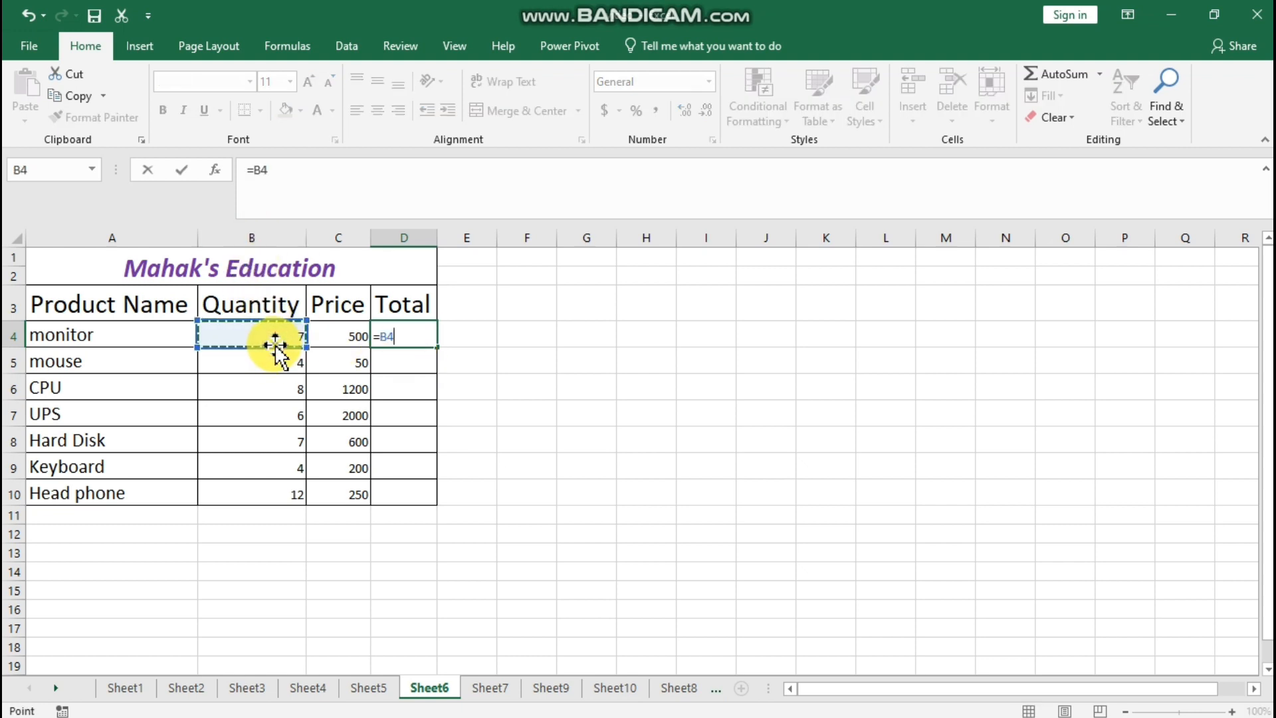
type("*")
left_click(341, 338)
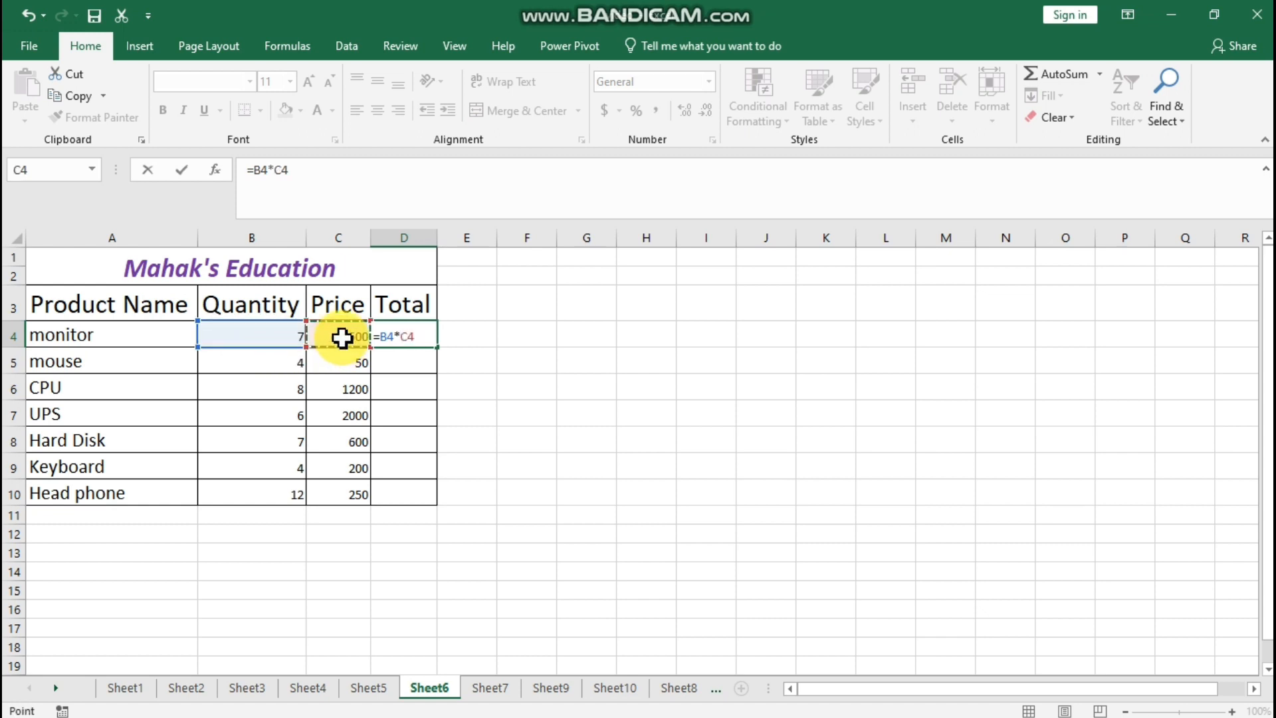
key("Return")
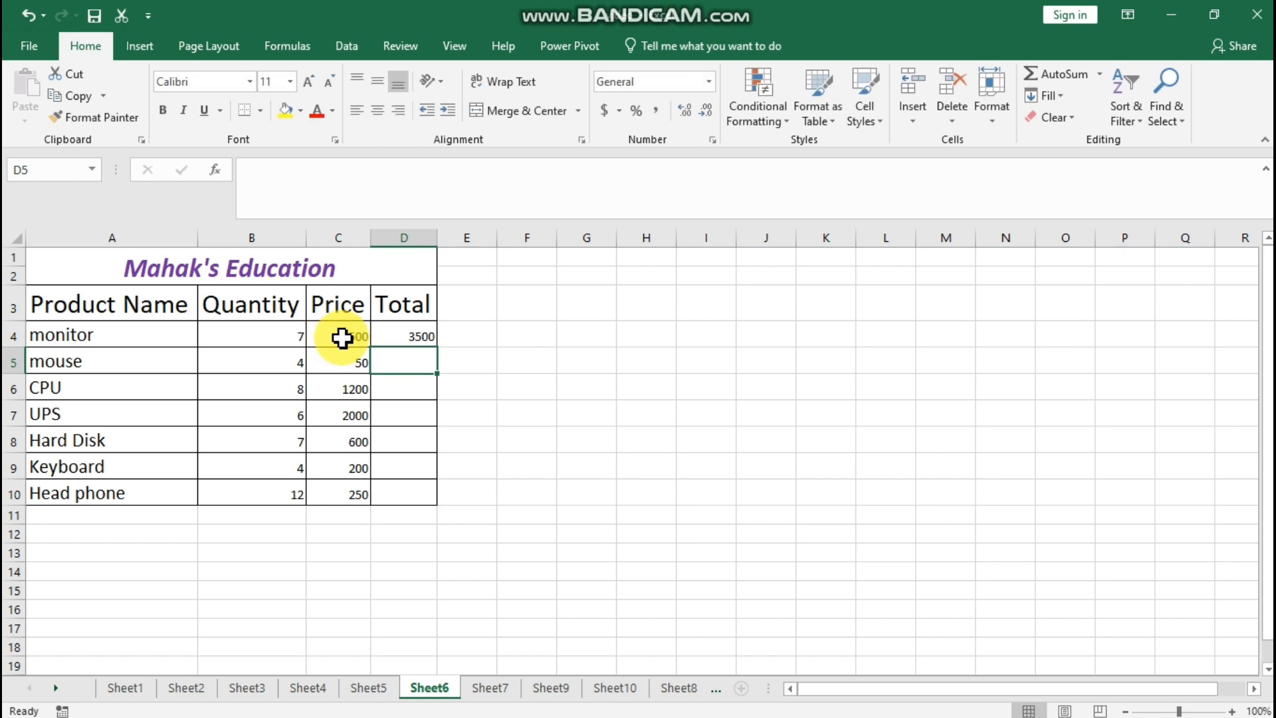
left_click(399, 342)
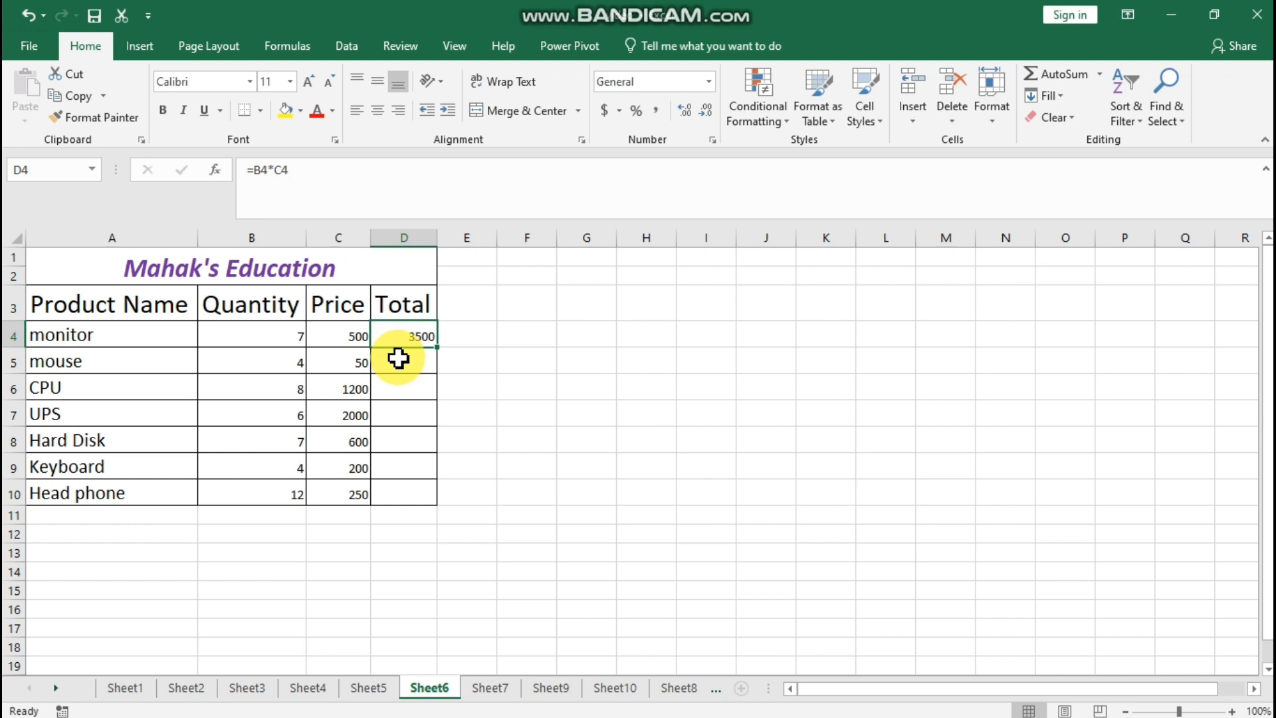
Calculate the mouse's Total in D5 with the PRODUCT function, entering =PRODUCT(B5,C5)
left_click(394, 362)
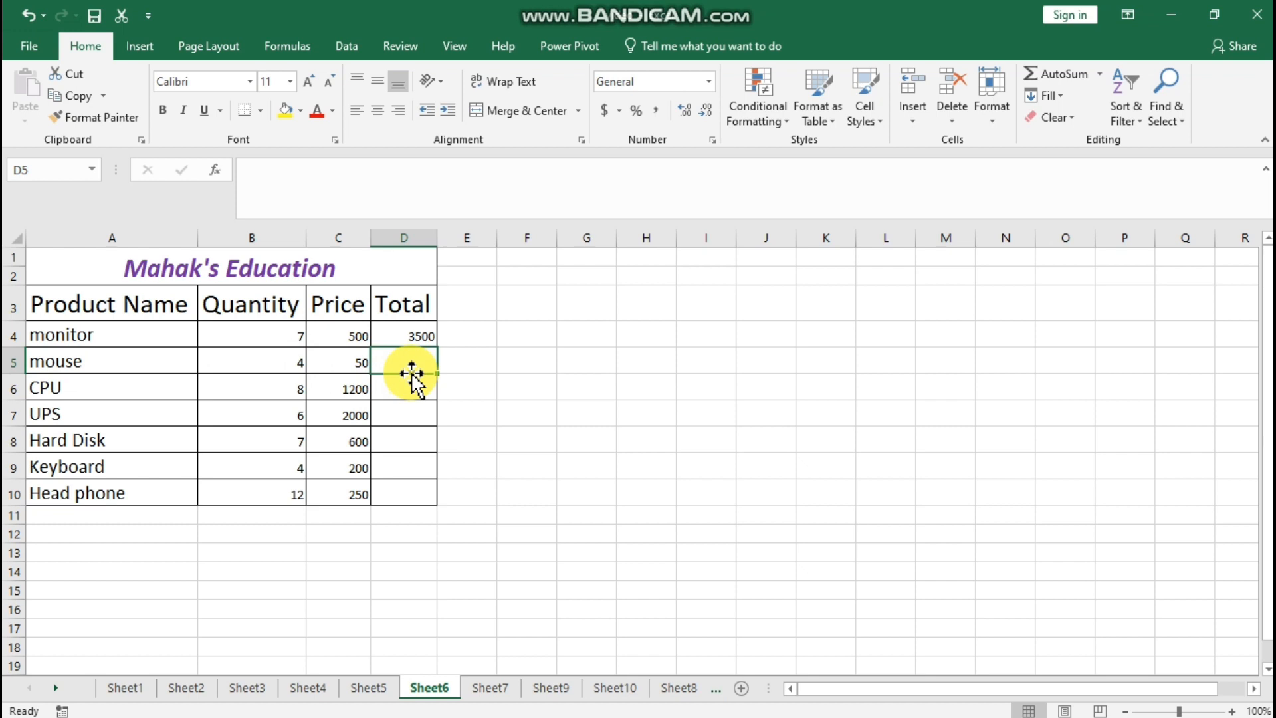
type("=")
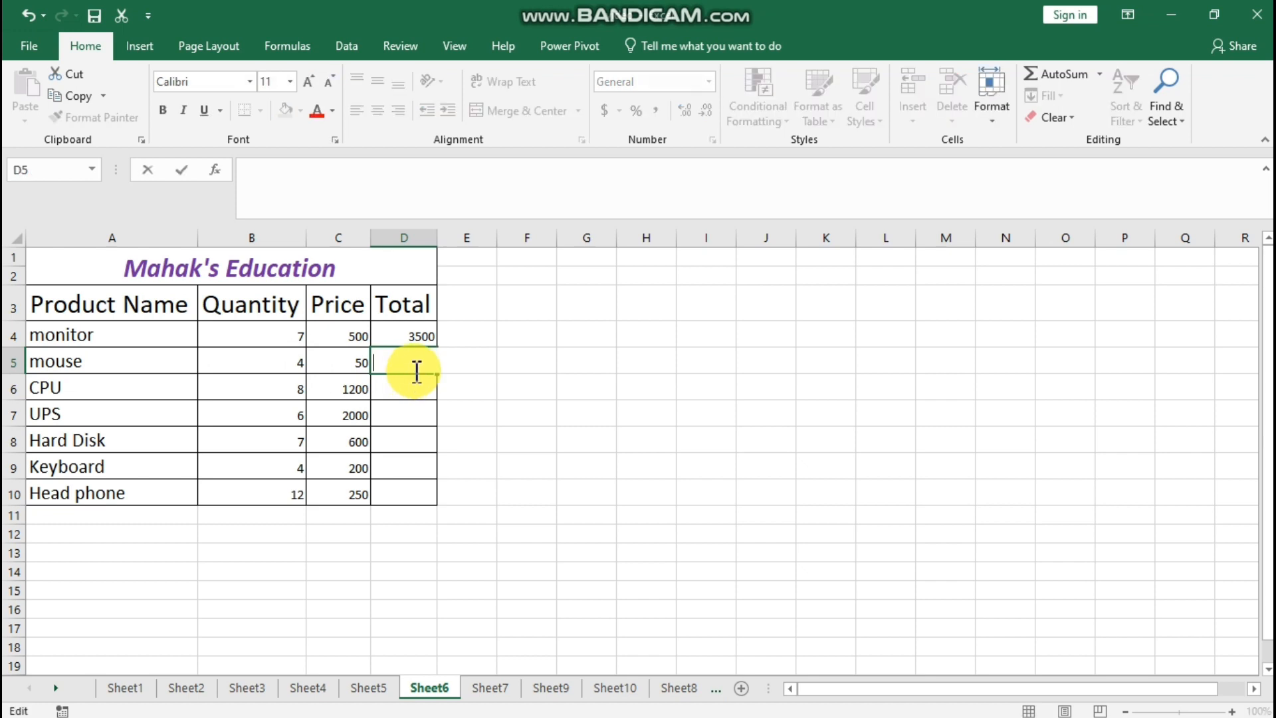
type("pr")
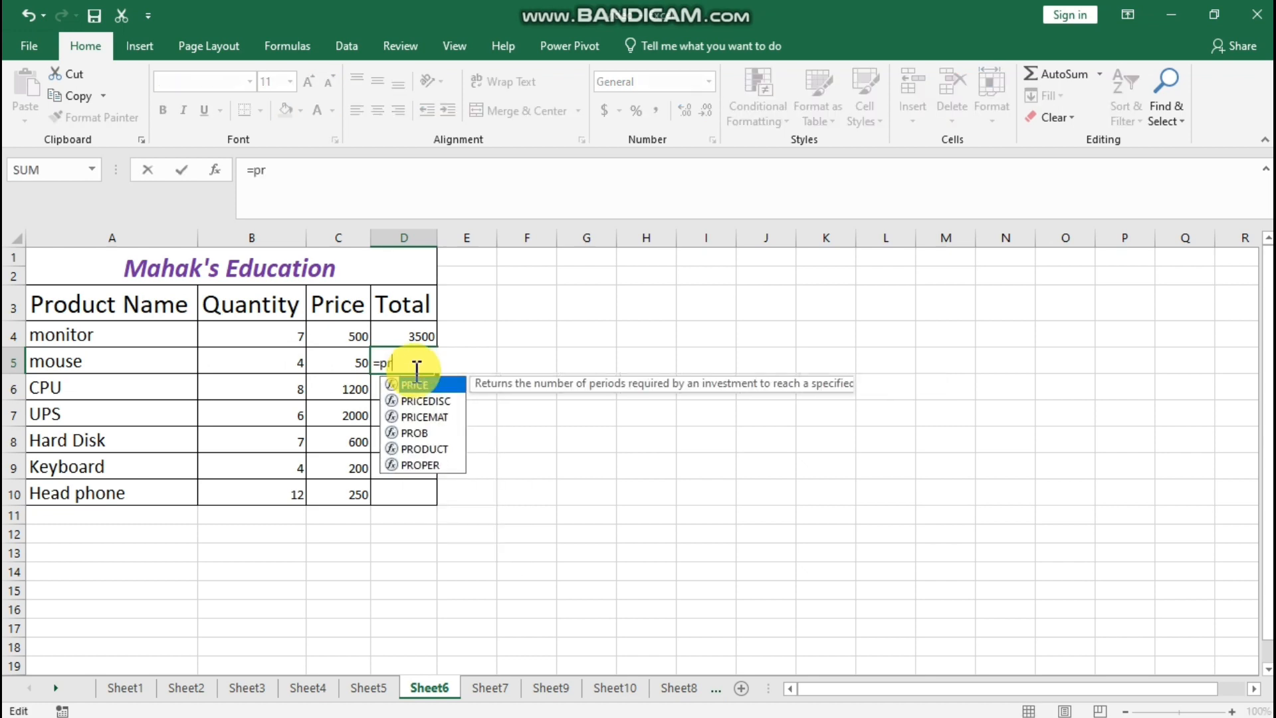
type("o")
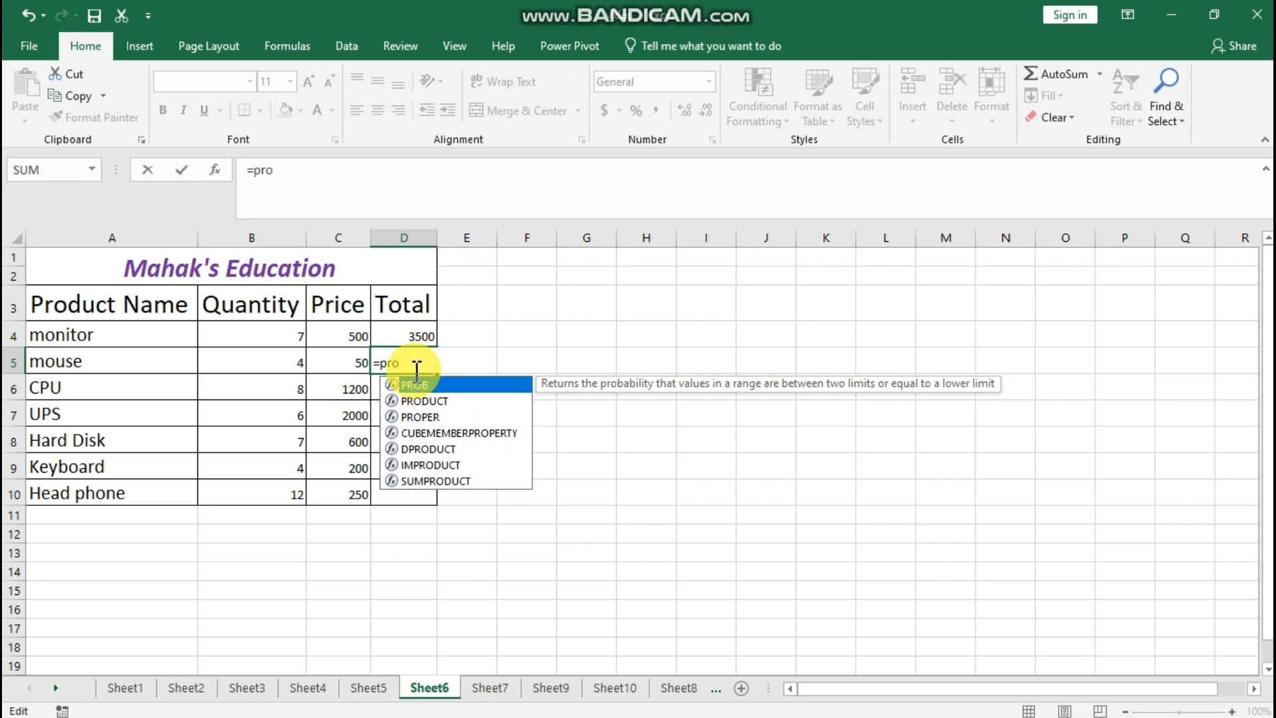
left_click(415, 401)
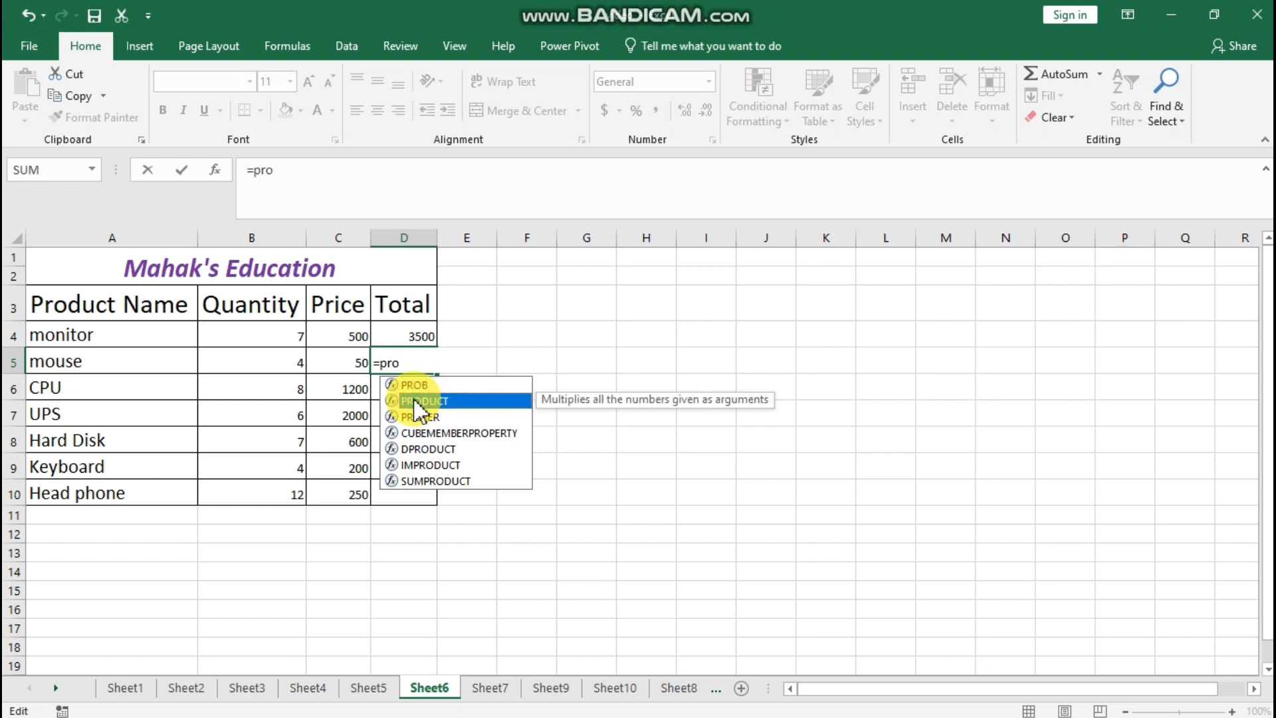
double_click(416, 401)
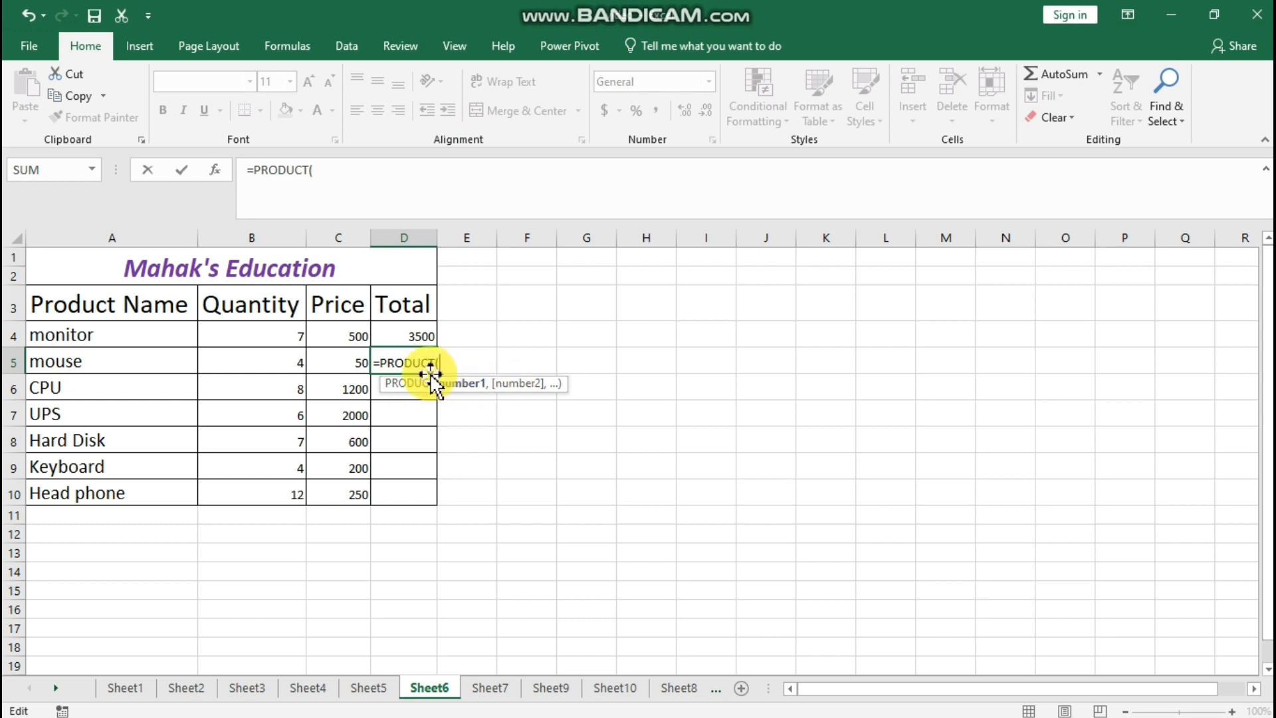
left_click(301, 364)
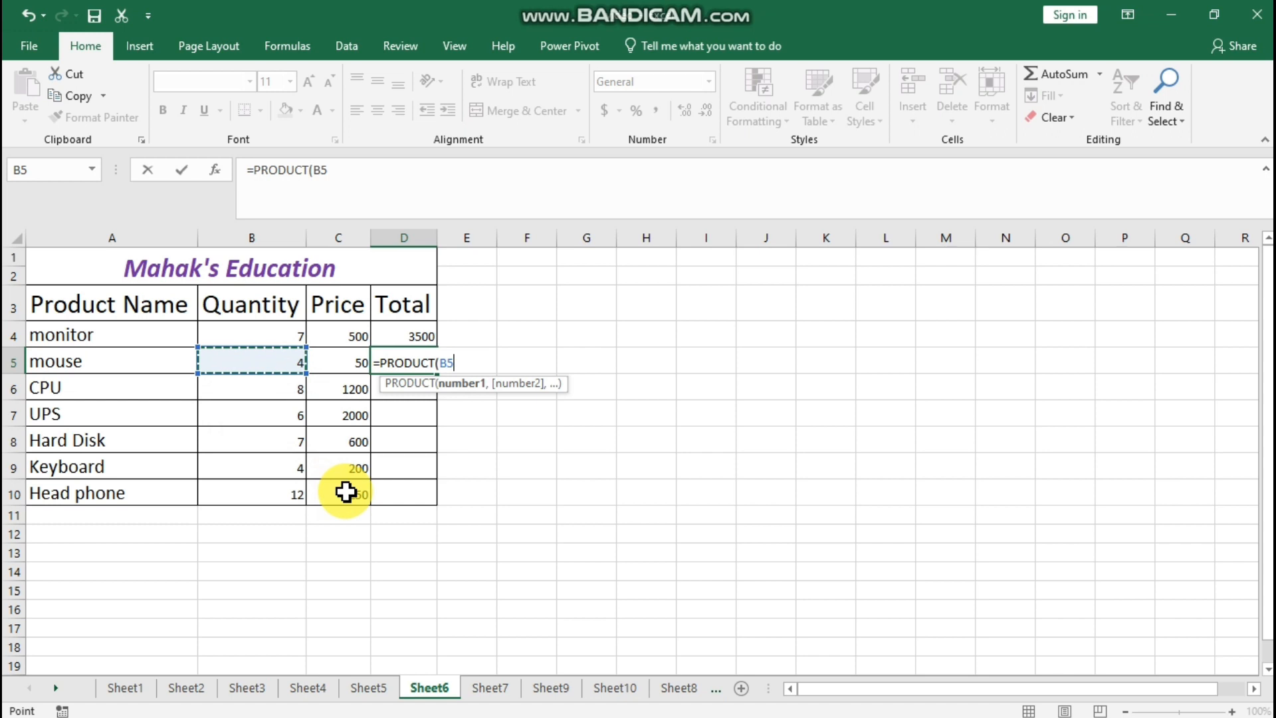
type(",")
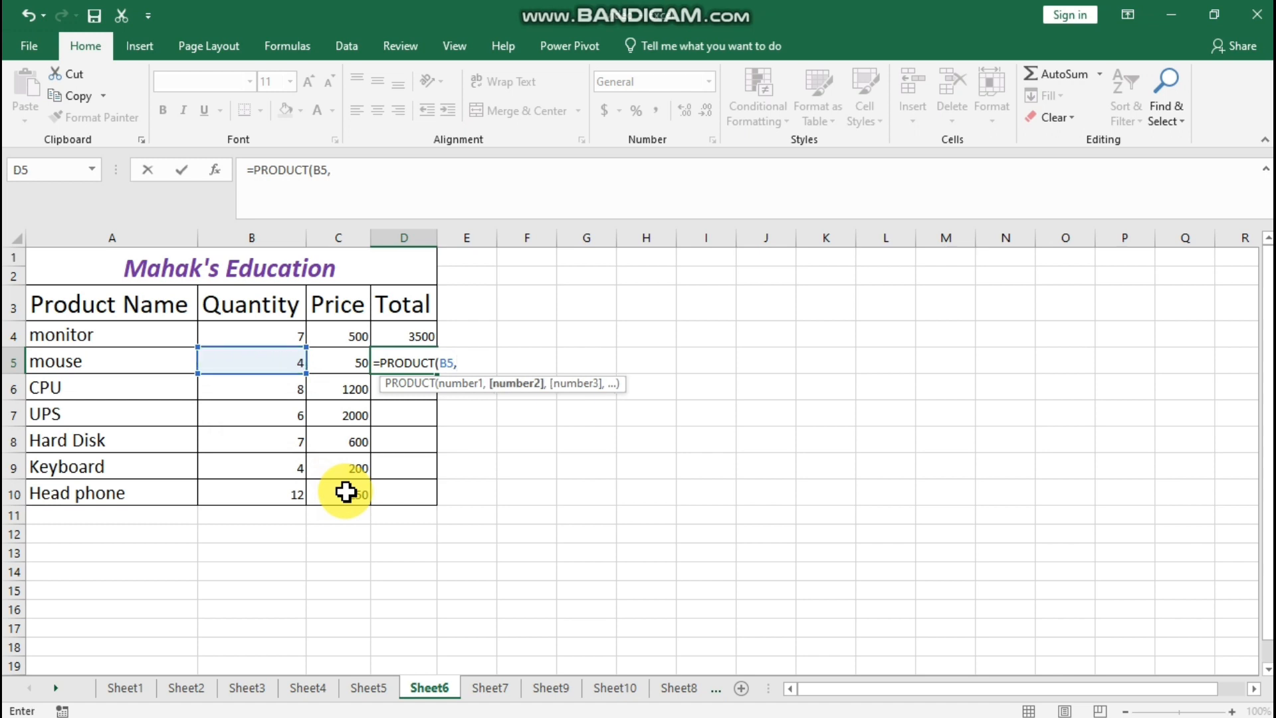
left_click(366, 362)
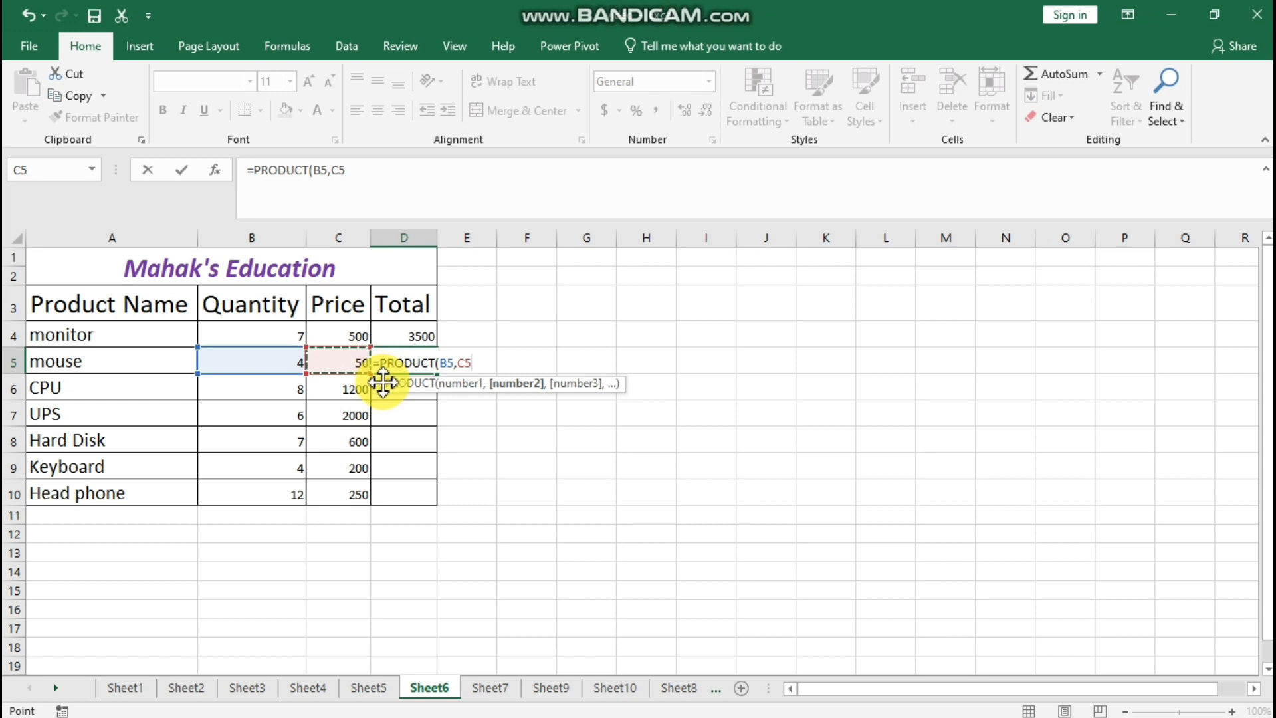
type(")")
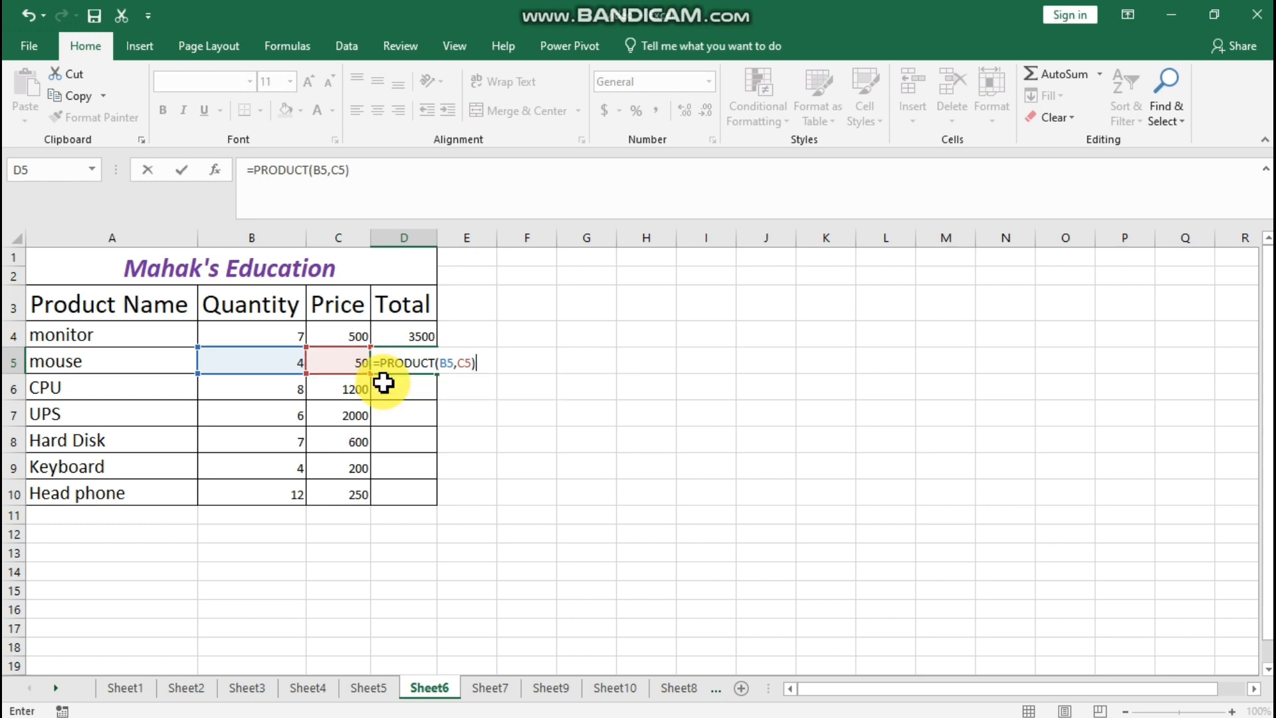
key("Return")
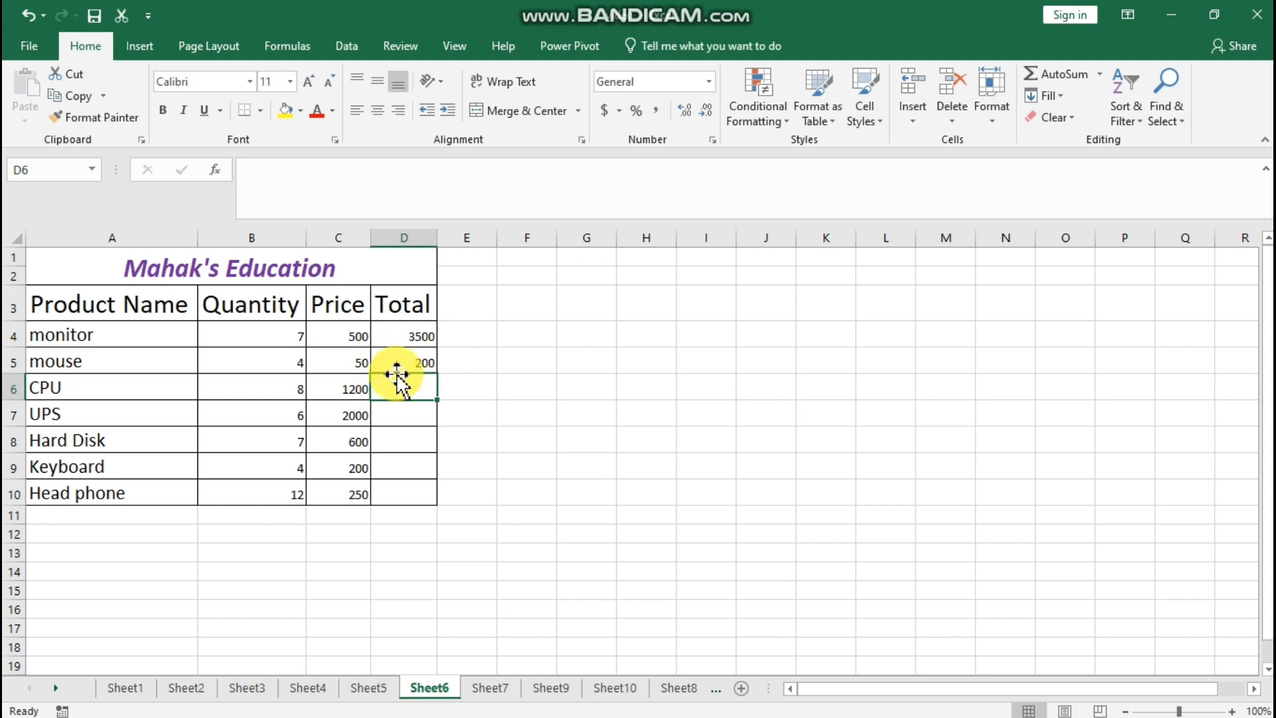
Fill the PRODUCT formula from D5 down the Total column to the Head phone row
left_click(398, 362)
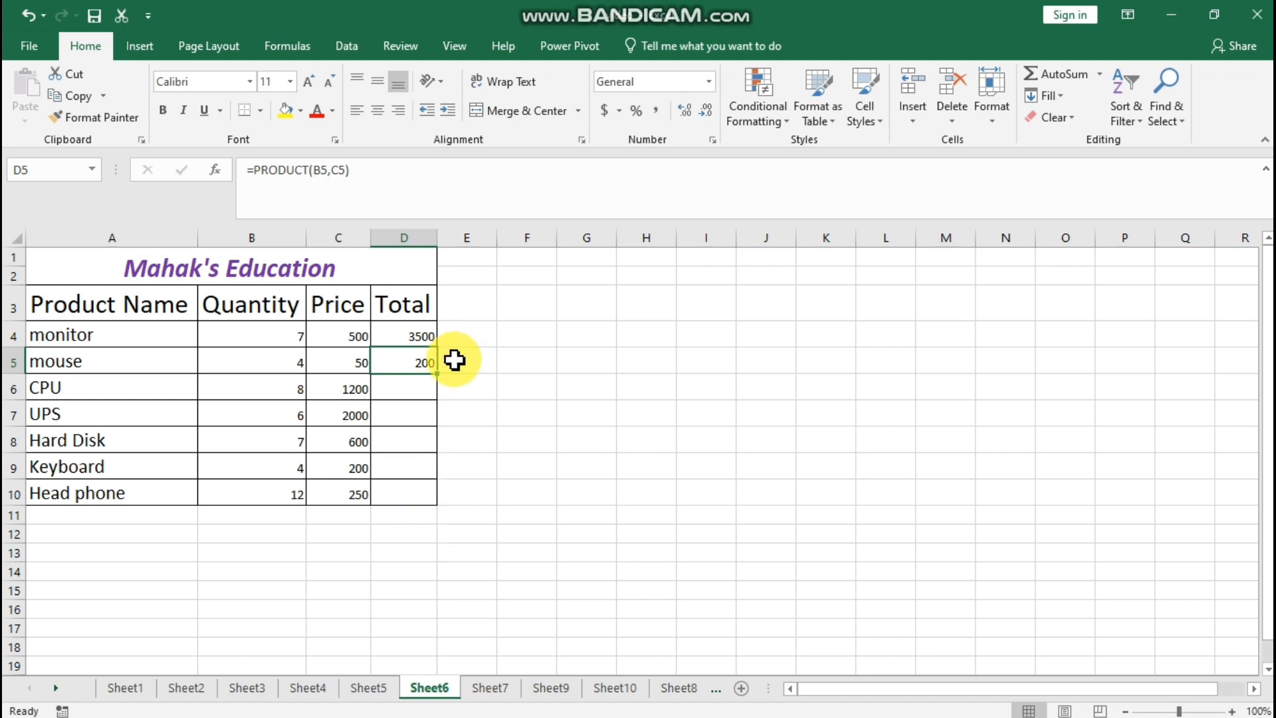
double_click(436, 373)
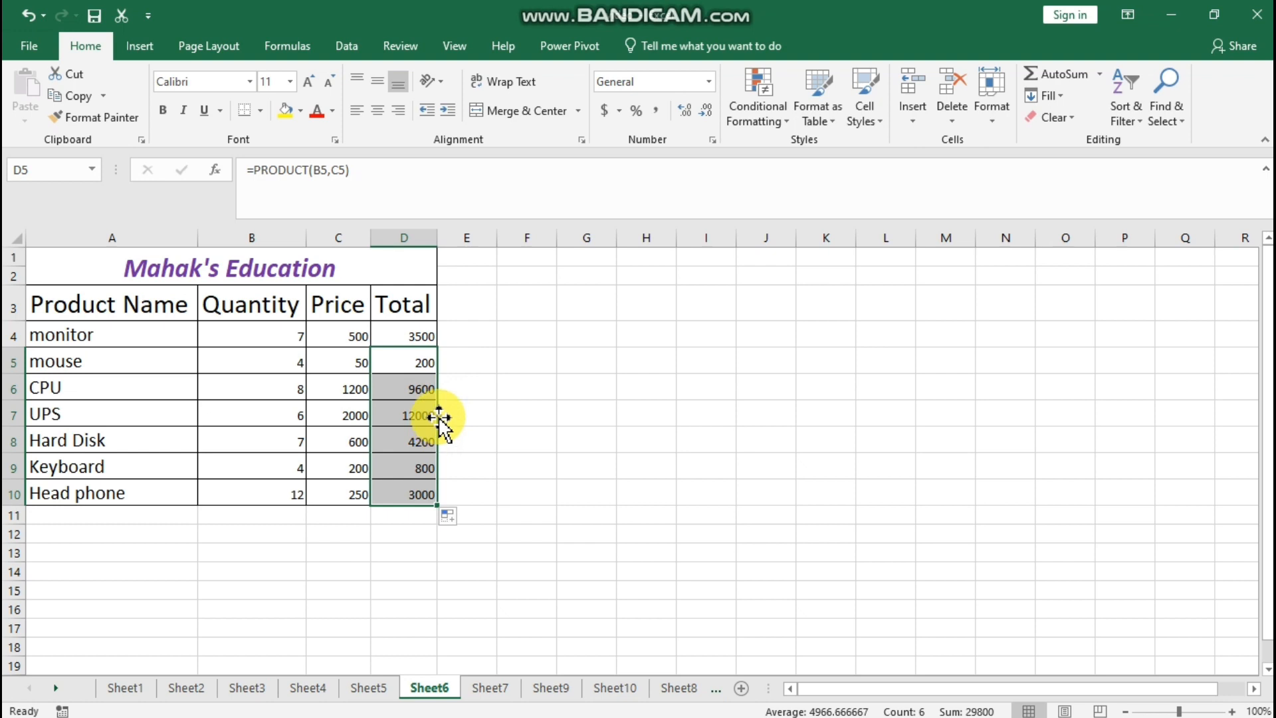
left_click(476, 360)
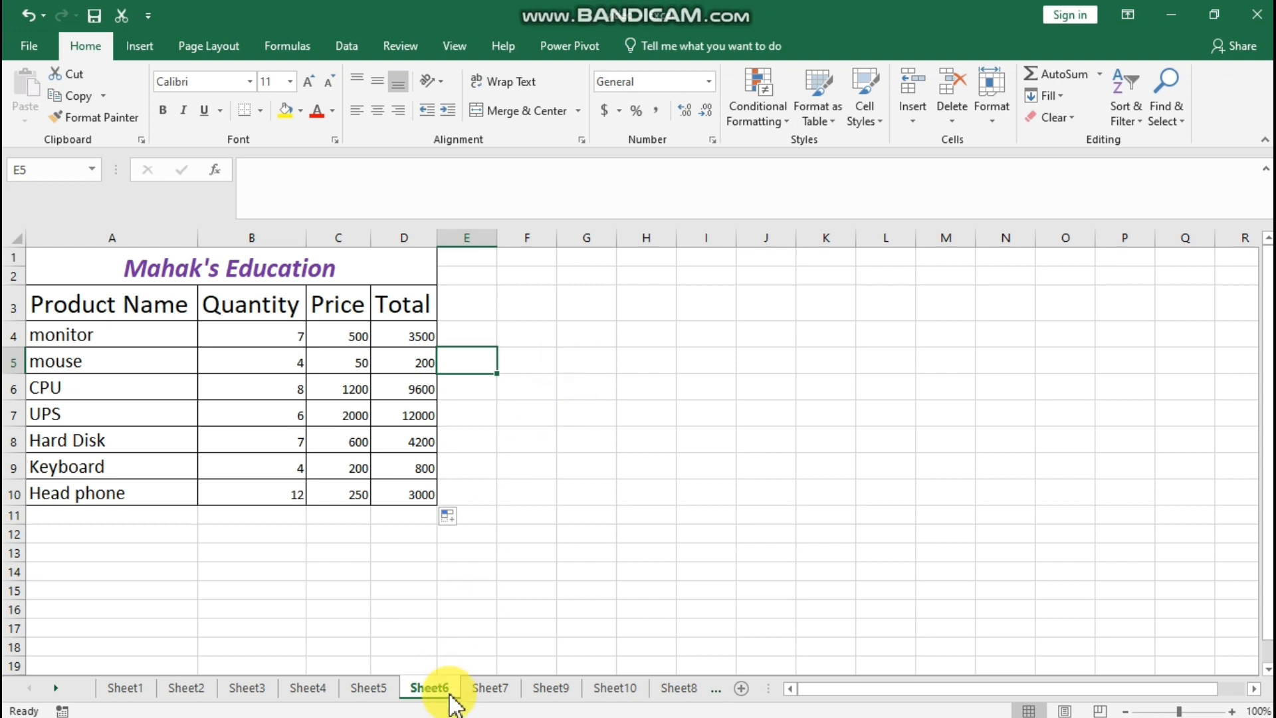
Switch to Sheet7 and look over the monthly pen packing table
left_click(489, 688)
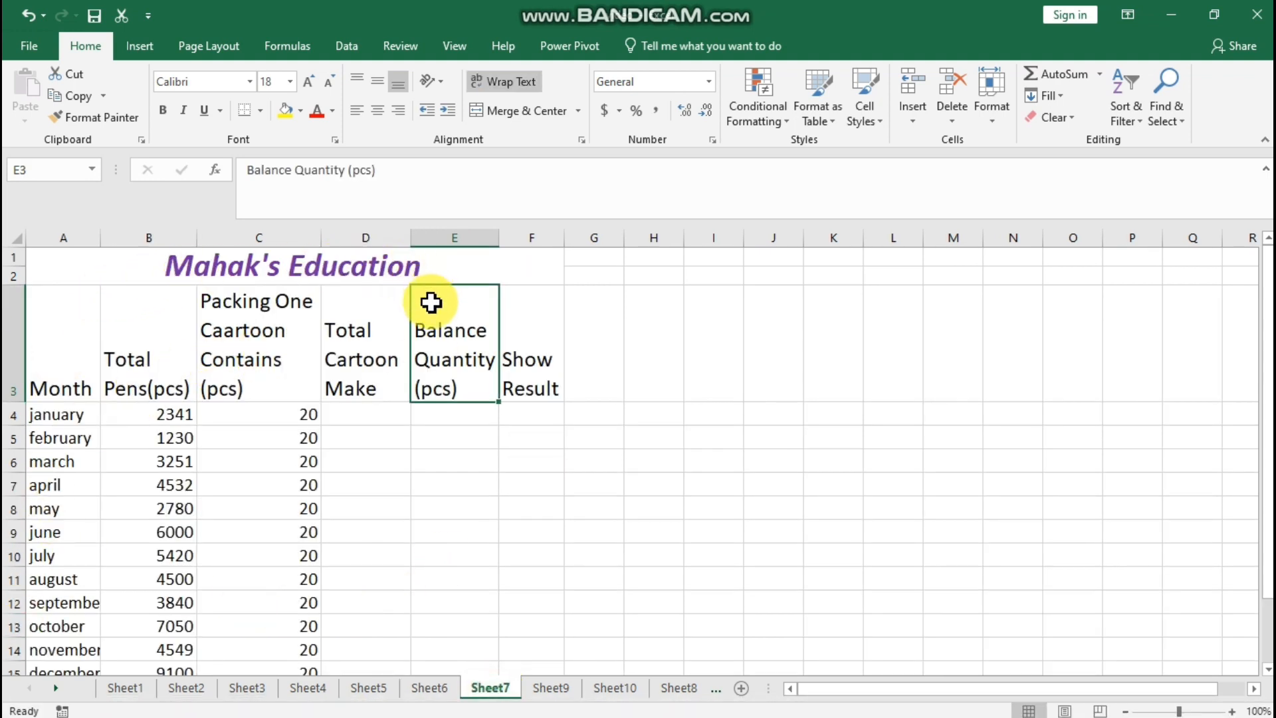
scroll(372, 307, "down", 3)
scroll(151, 450, "up", 3)
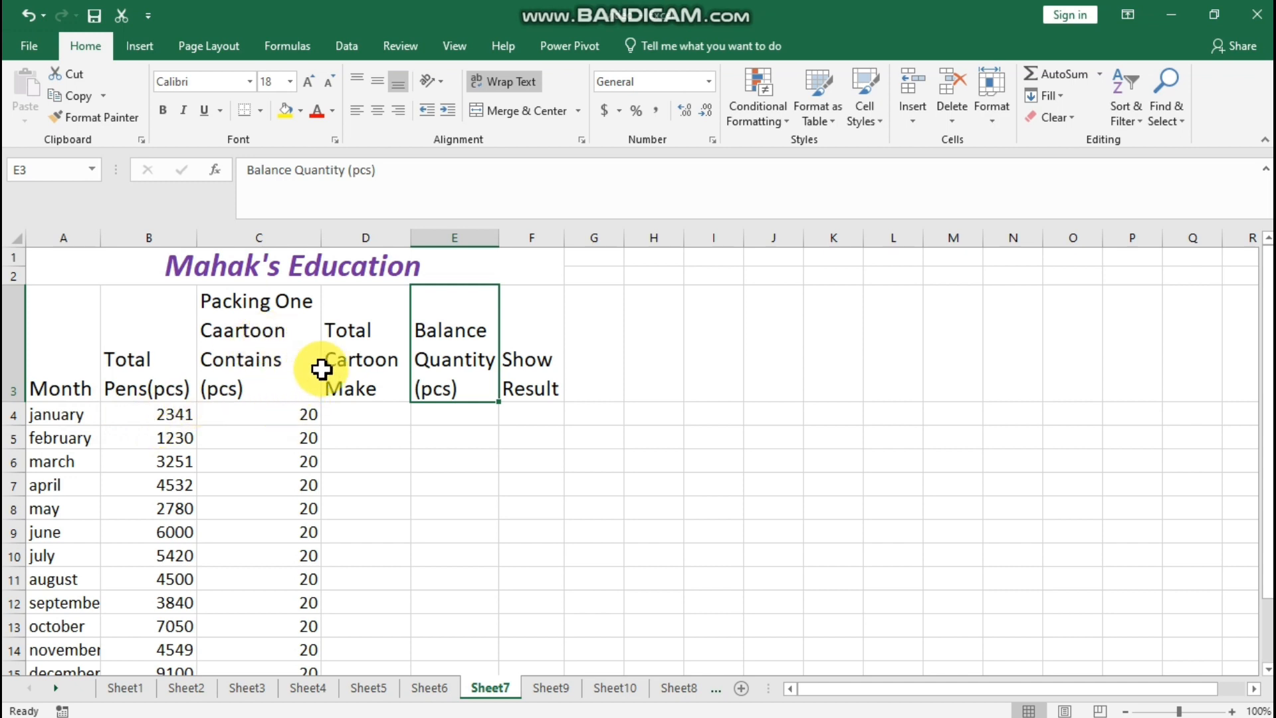
Calculate january's Total Cartoon Make in D4 with the formula =QUOTIENT(B4,C4)
left_click(376, 416)
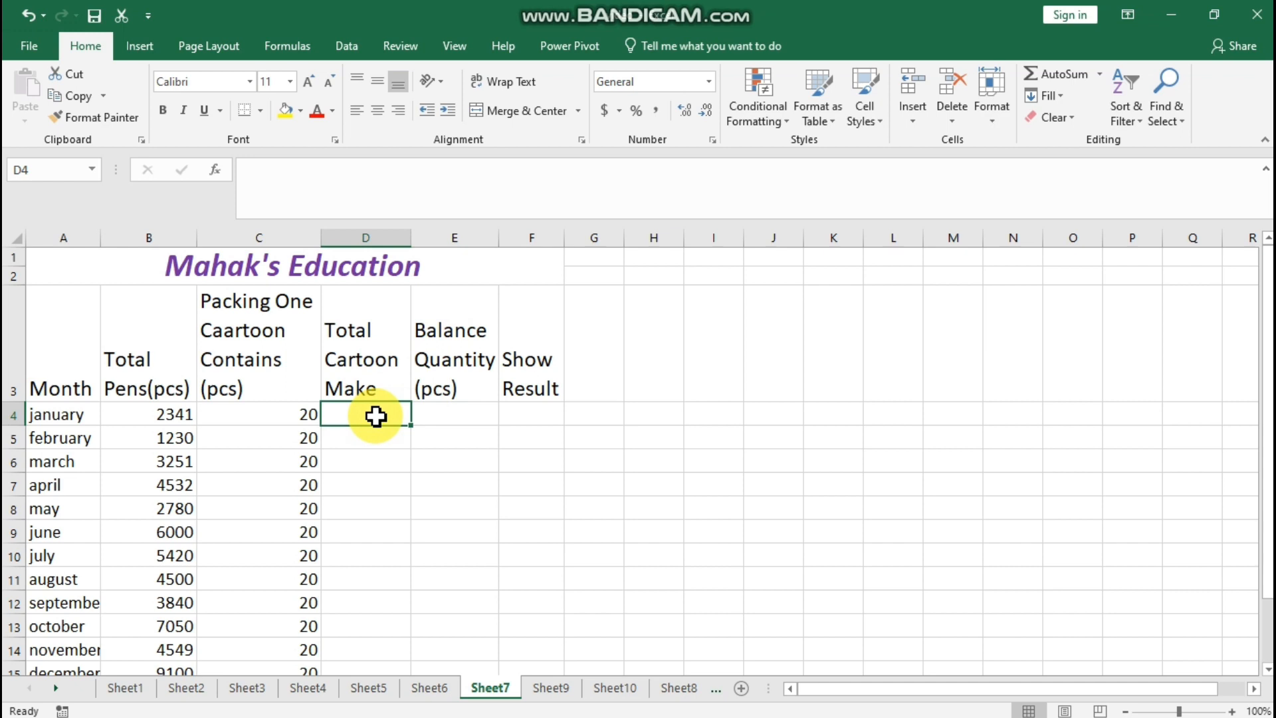
type("=")
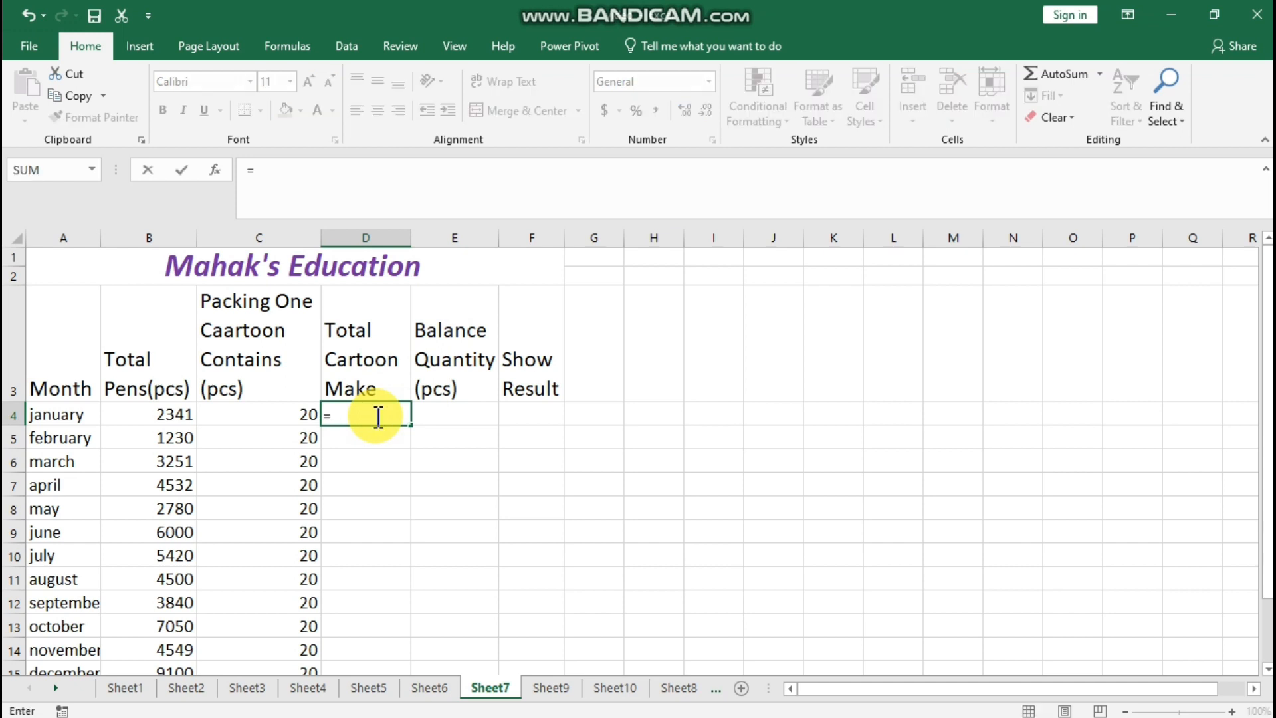
type("qu")
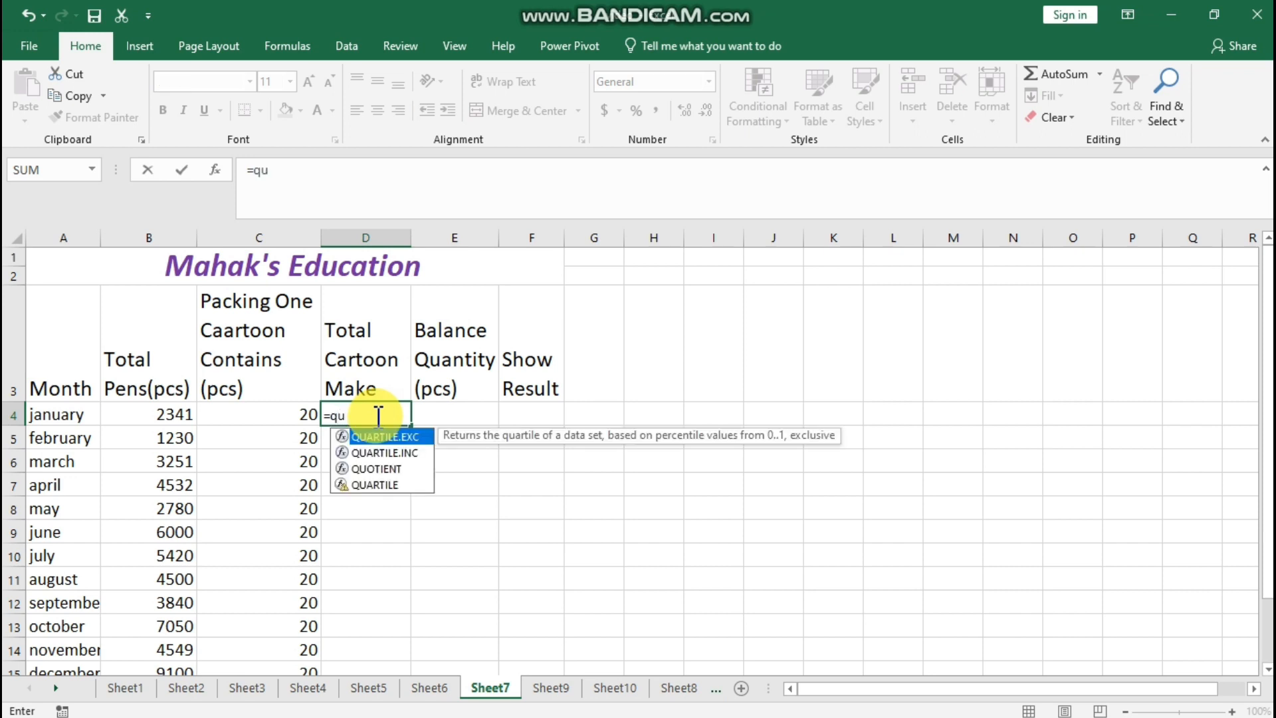
left_click(380, 469)
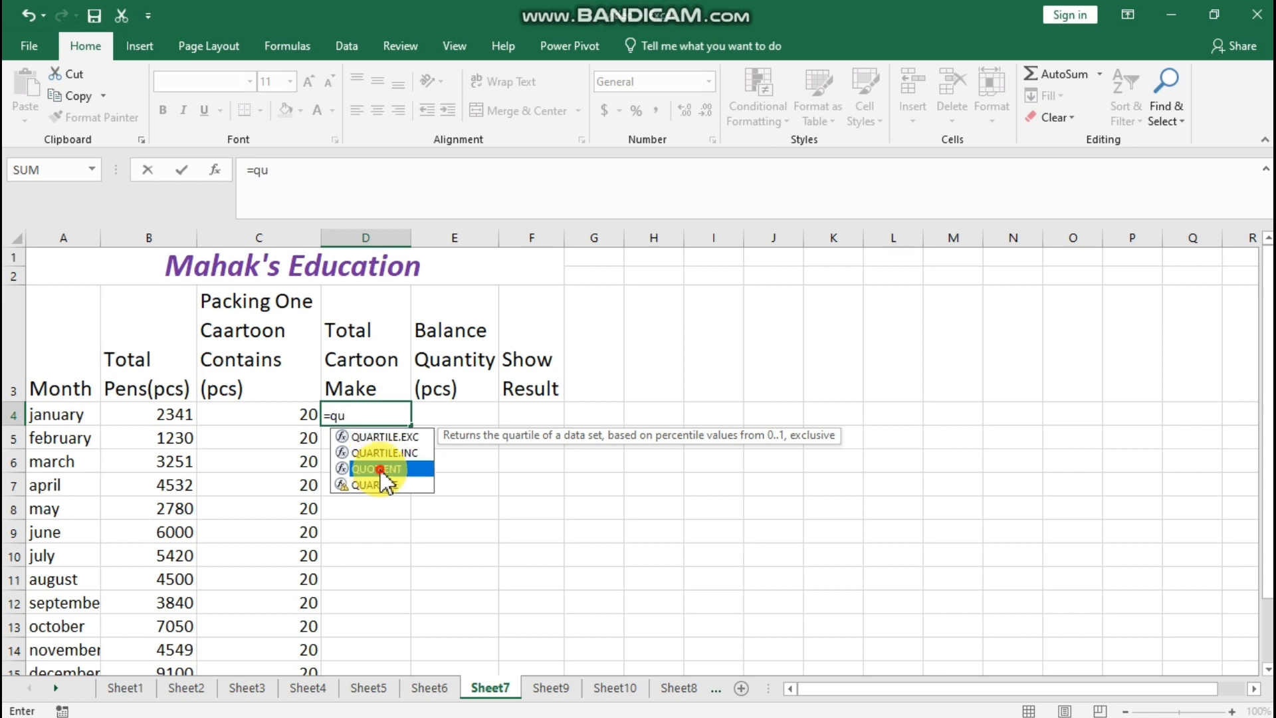
key("Tab")
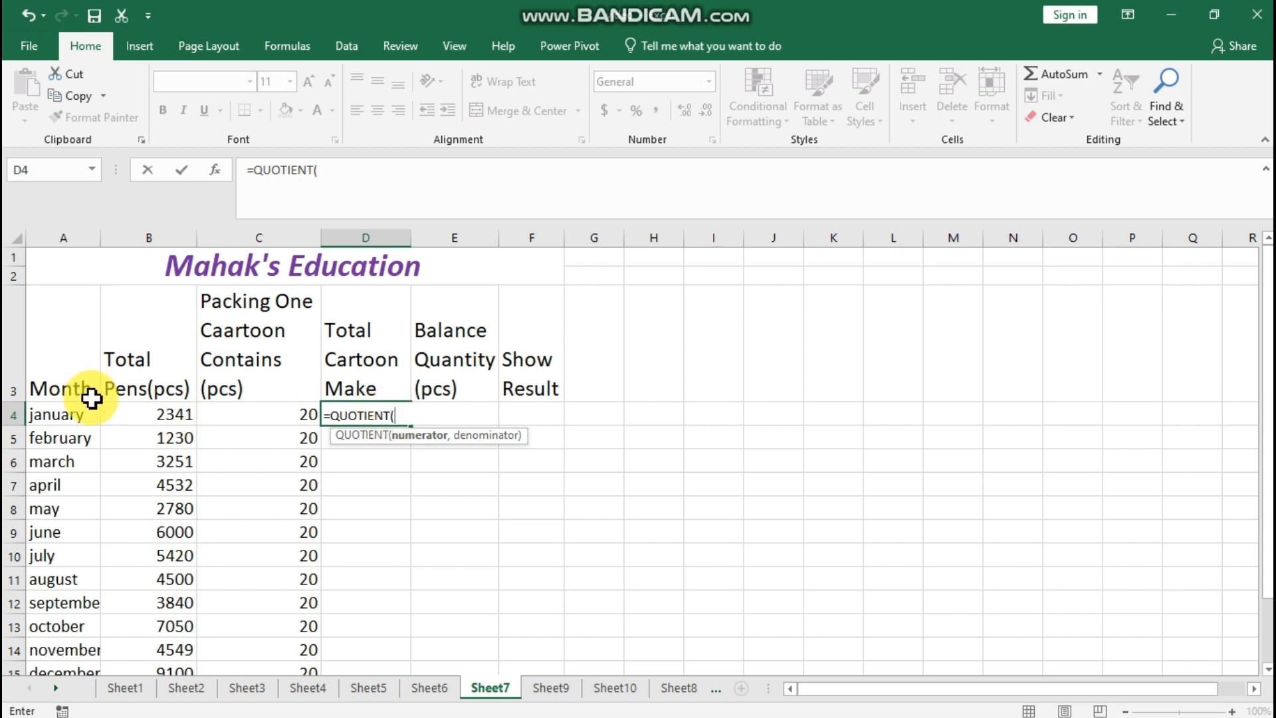
left_click(158, 416)
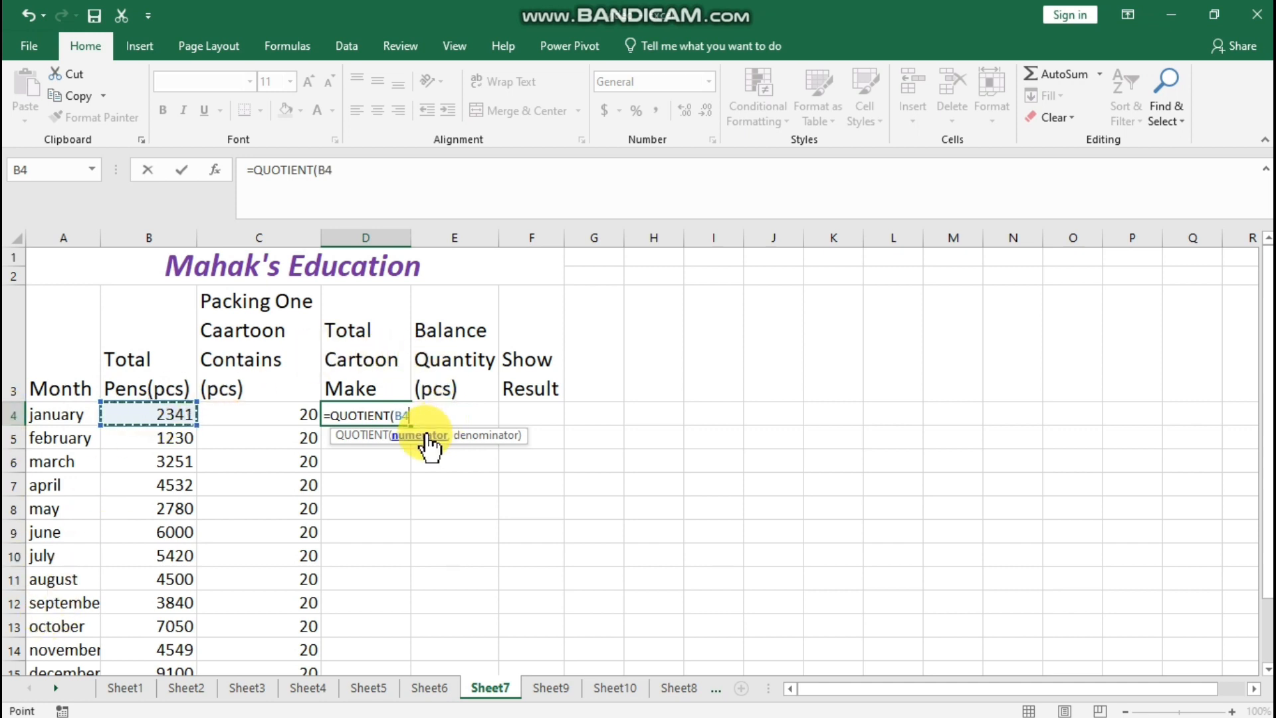
type(",")
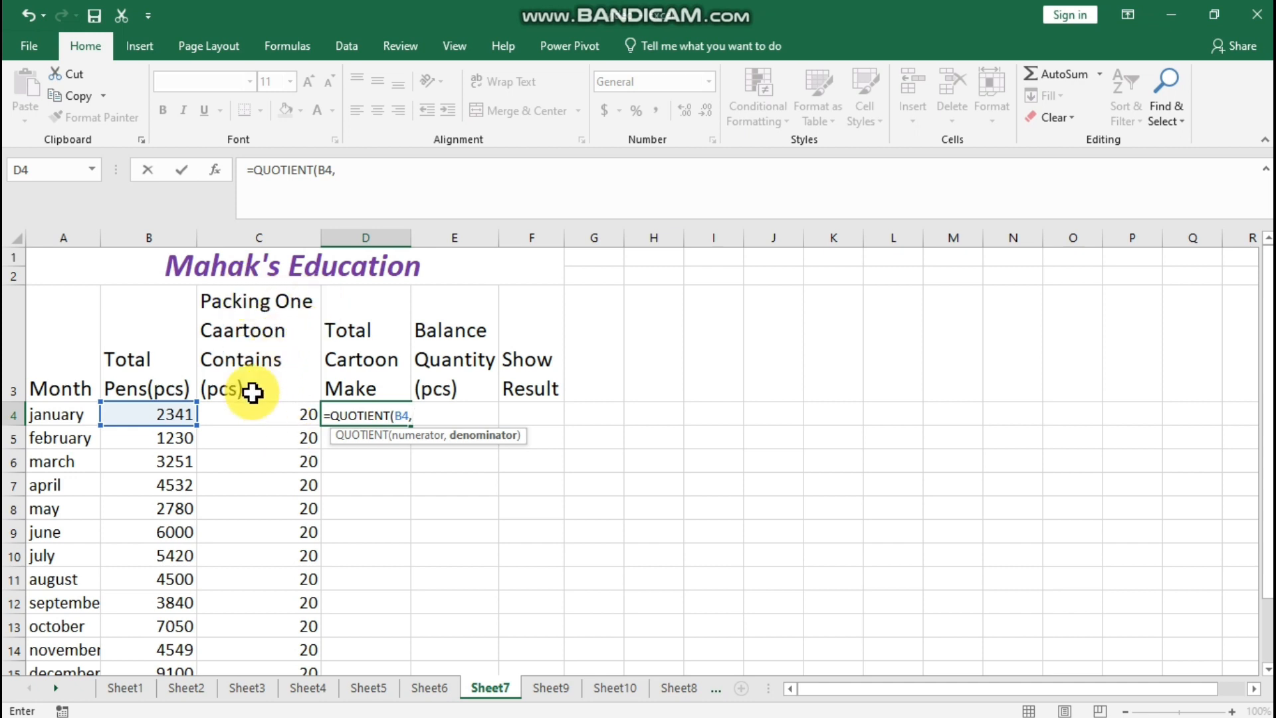
left_click(269, 412)
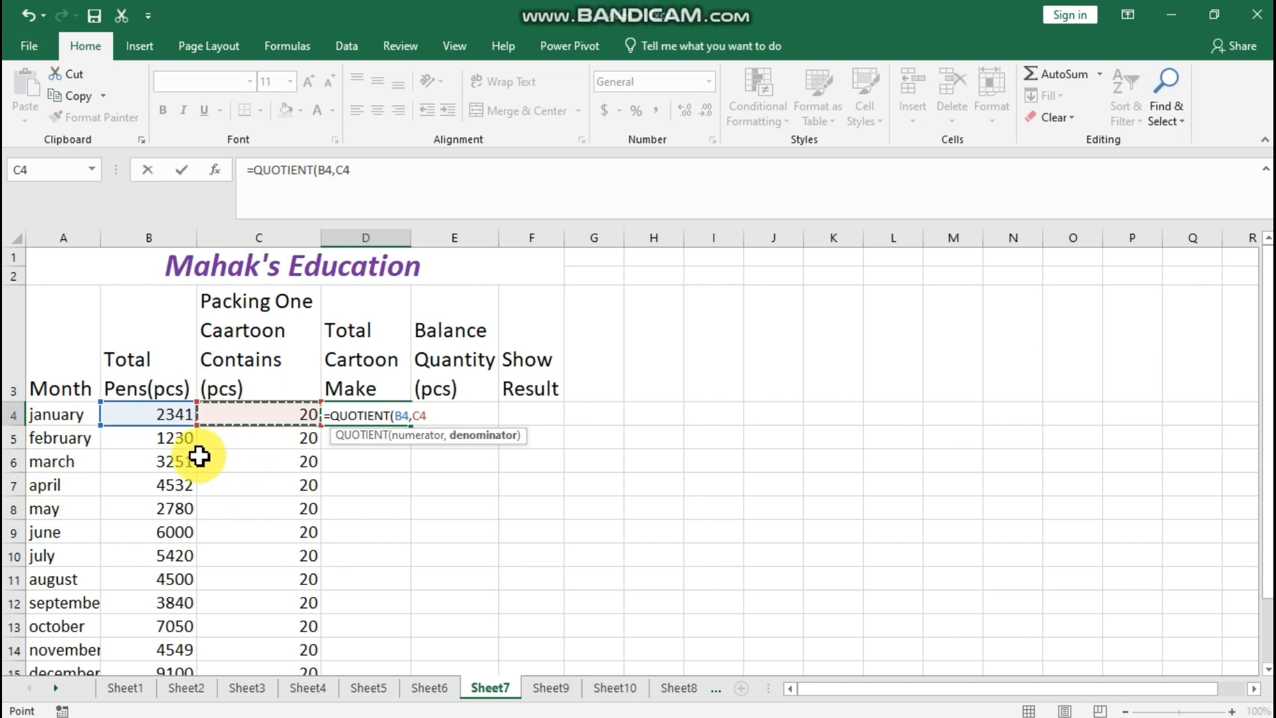
type(")")
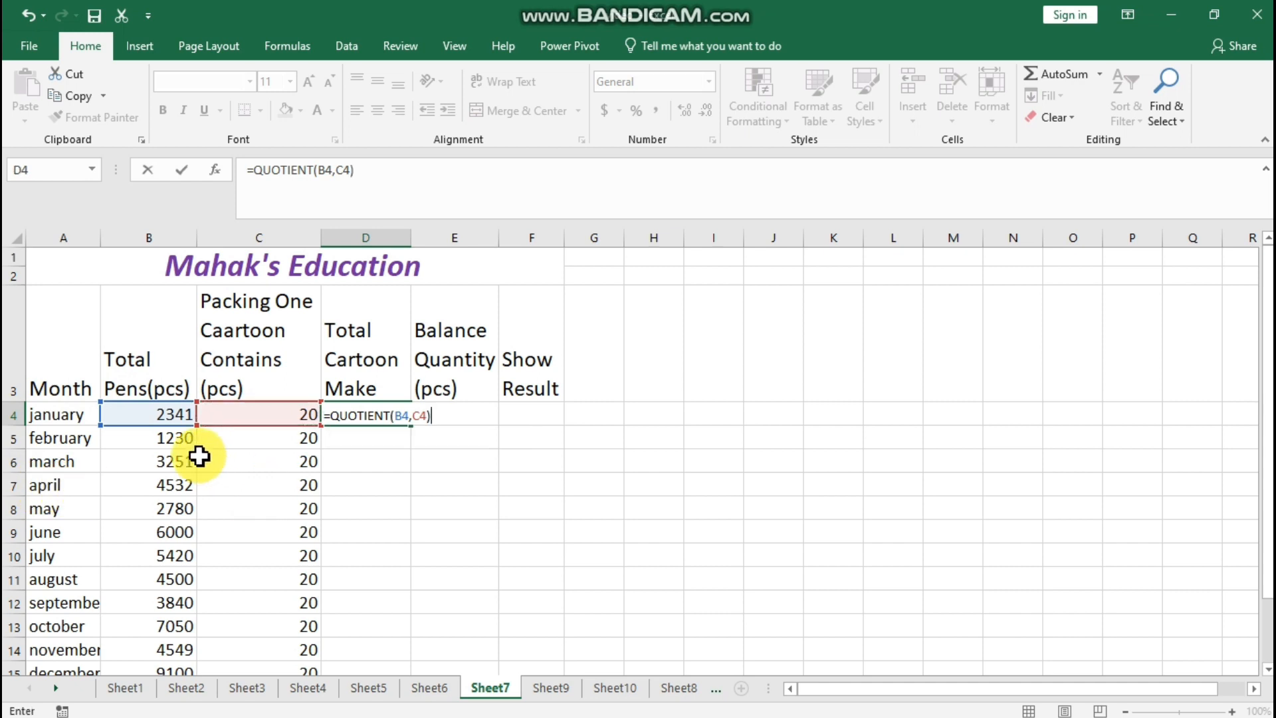
key("Return")
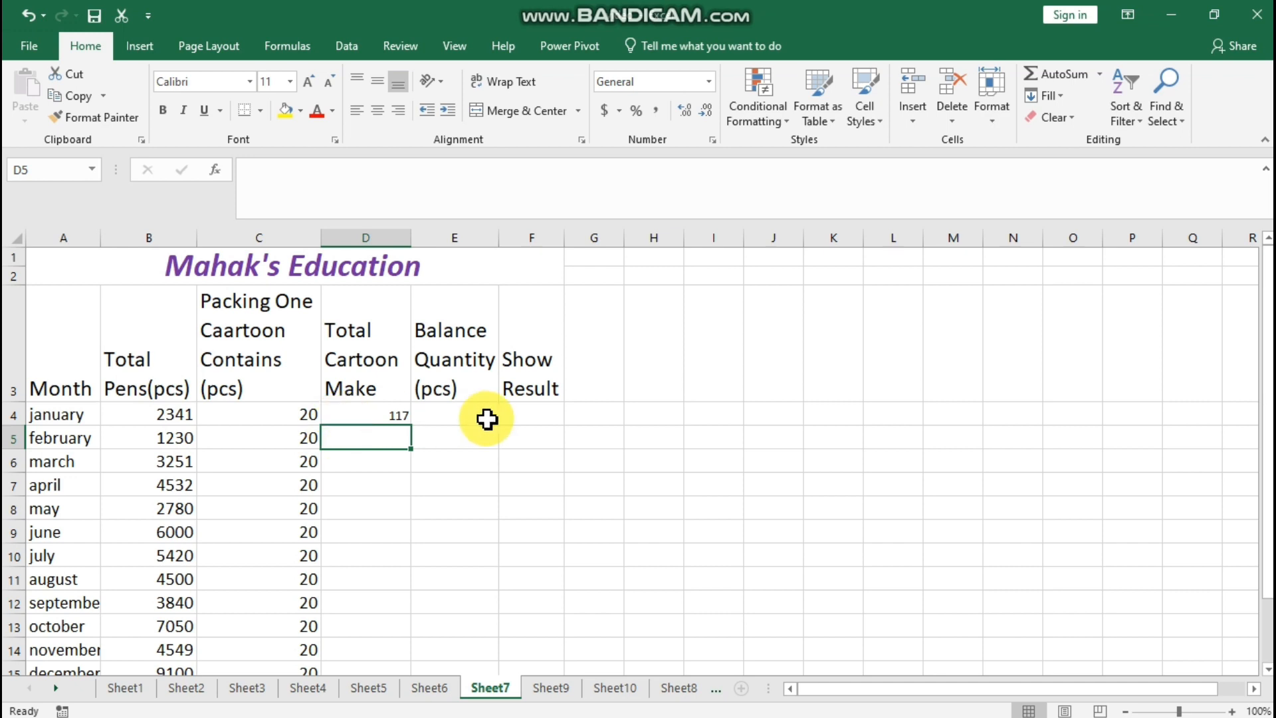
Calculate january's Balance Quantity in E4 with the formula =MOD(B4,C4)
left_click(447, 405)
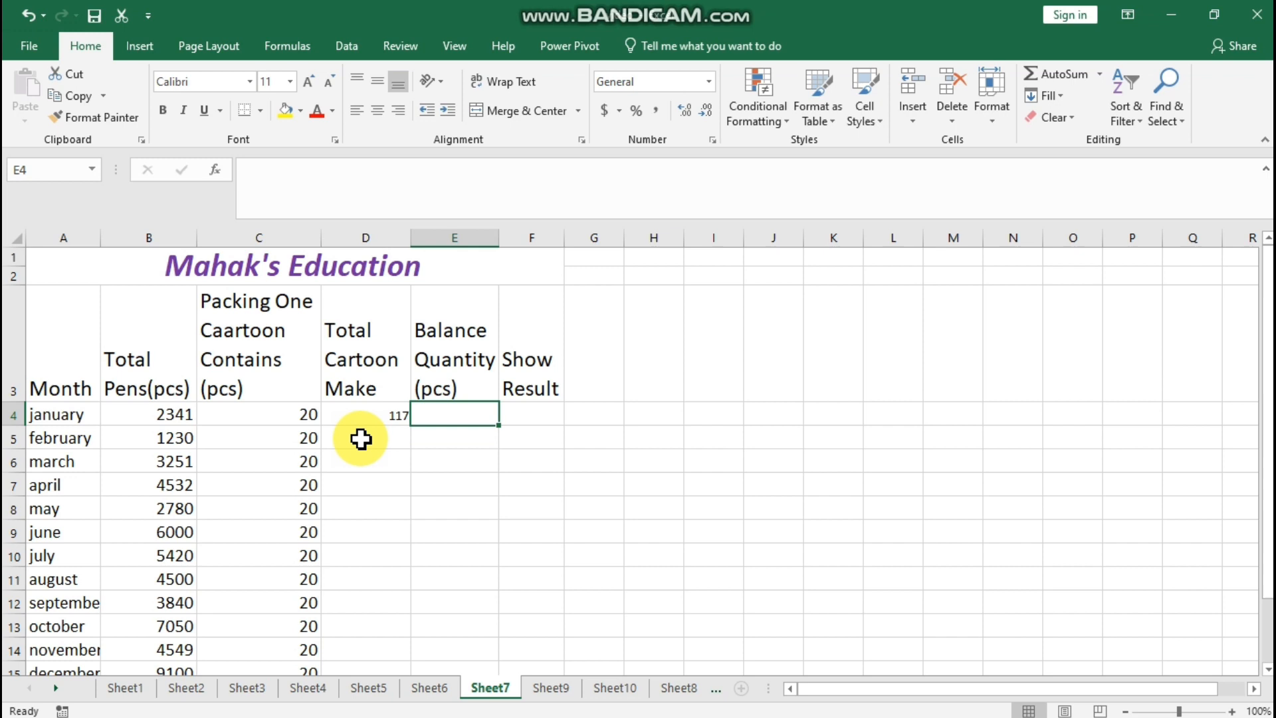
type("=")
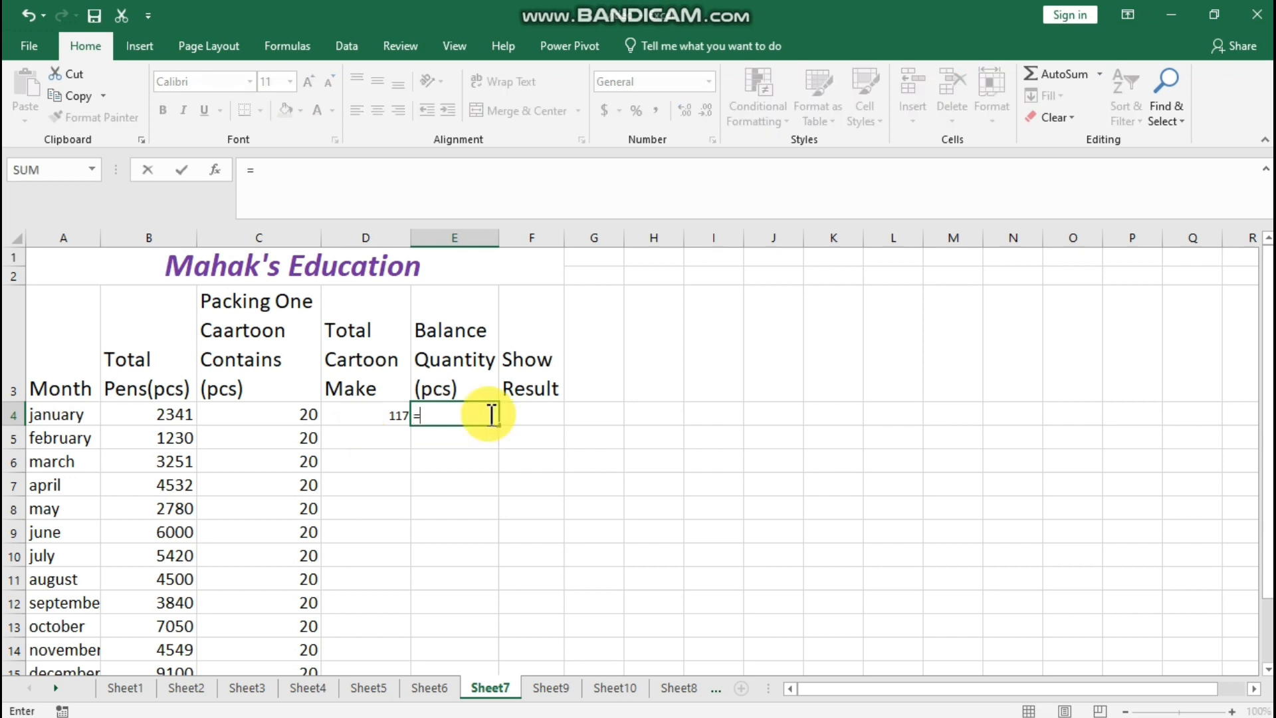
type("mod")
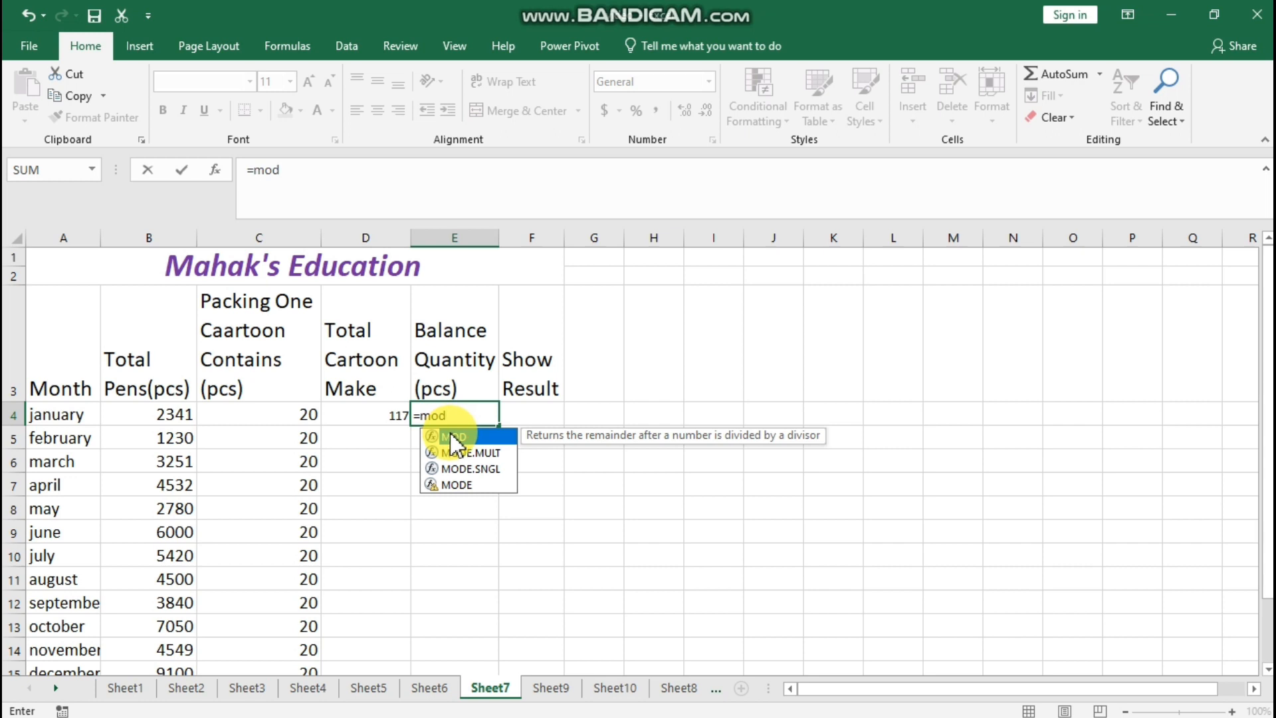
type("(")
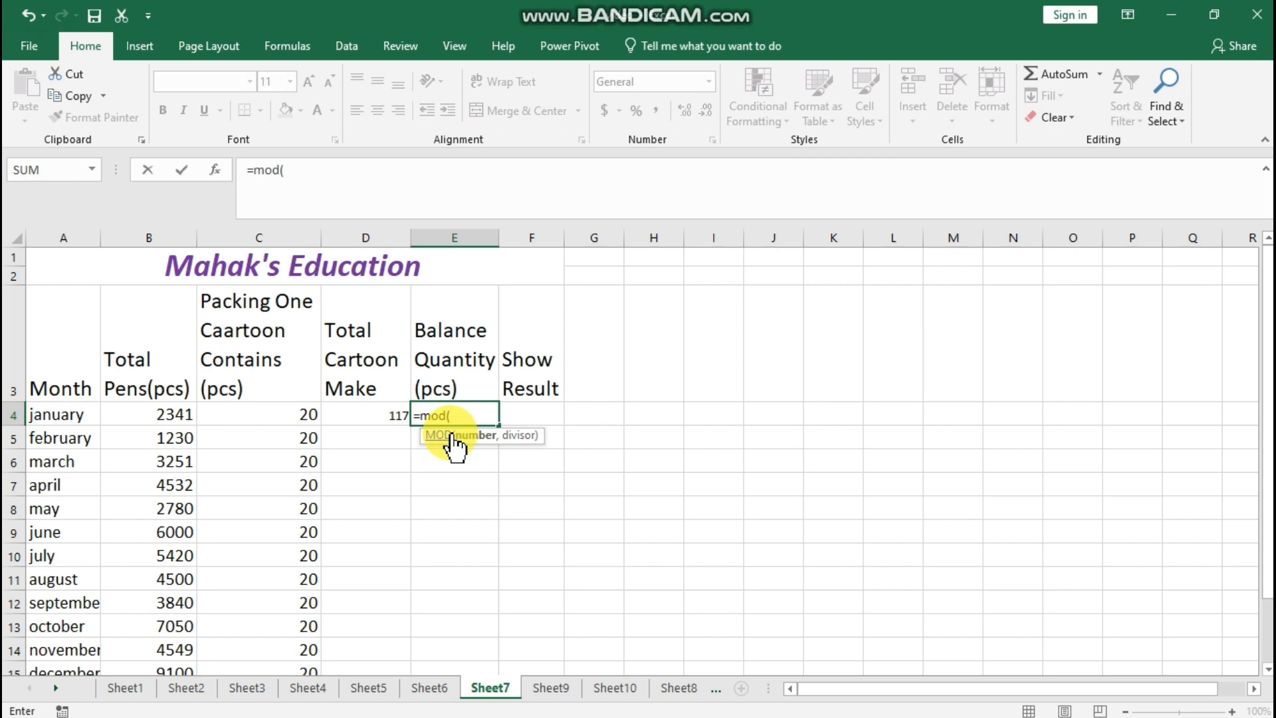
left_click(163, 409)
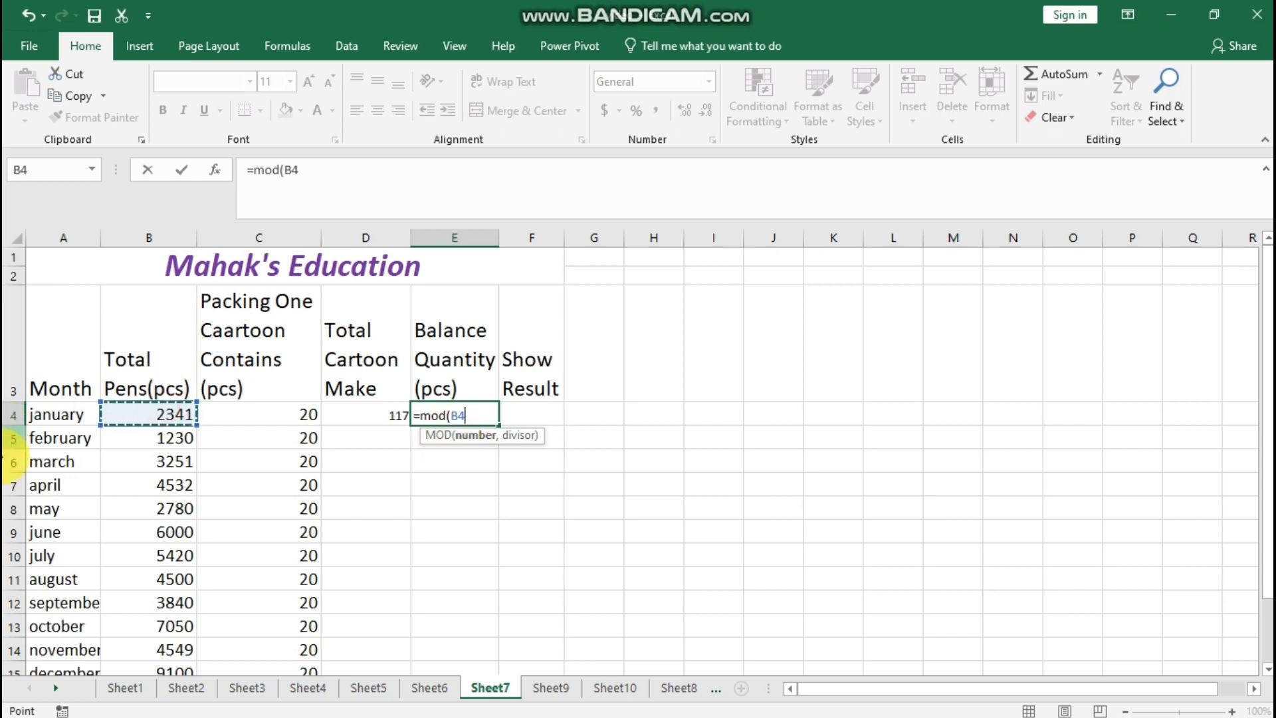
type(",")
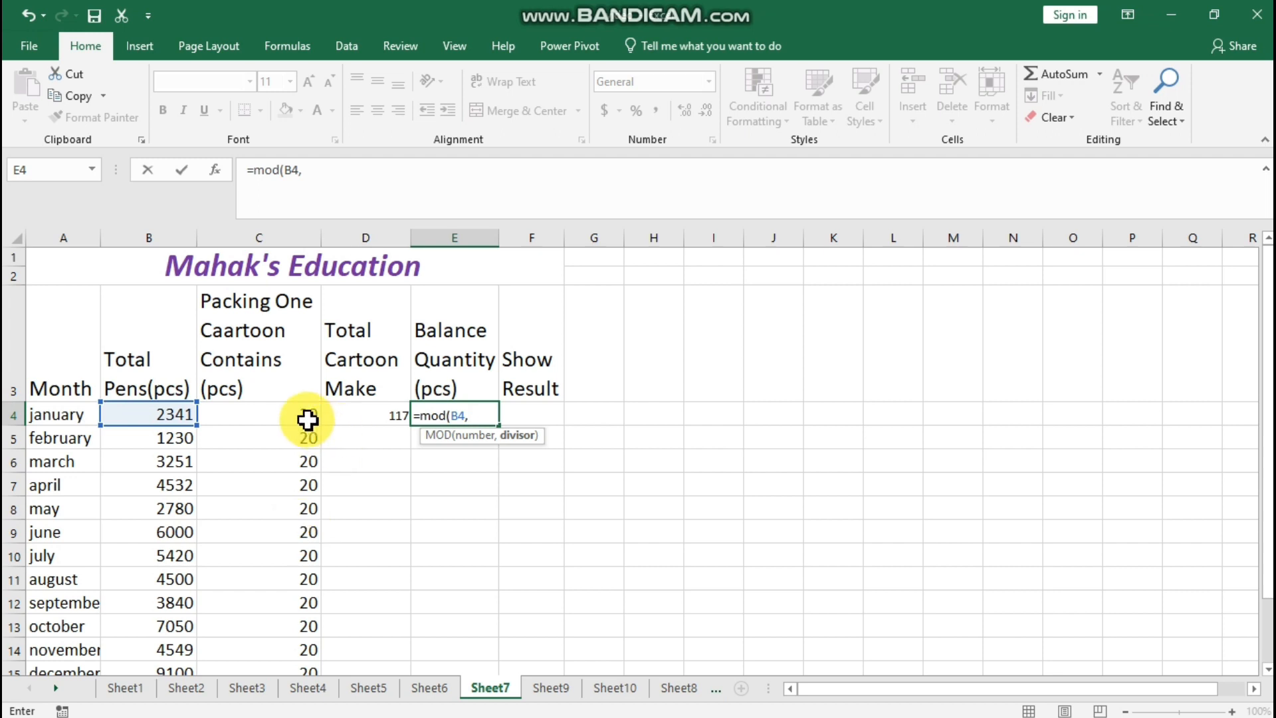
left_click(262, 414)
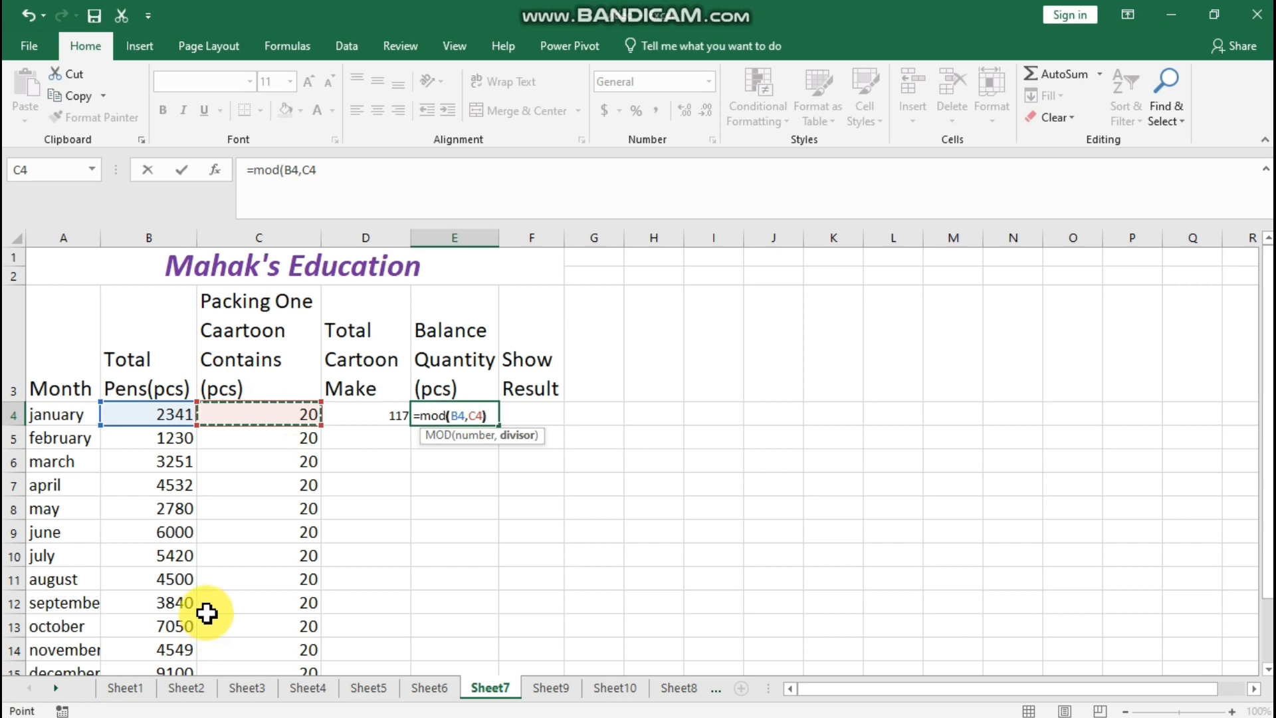
type(")")
key("Return")
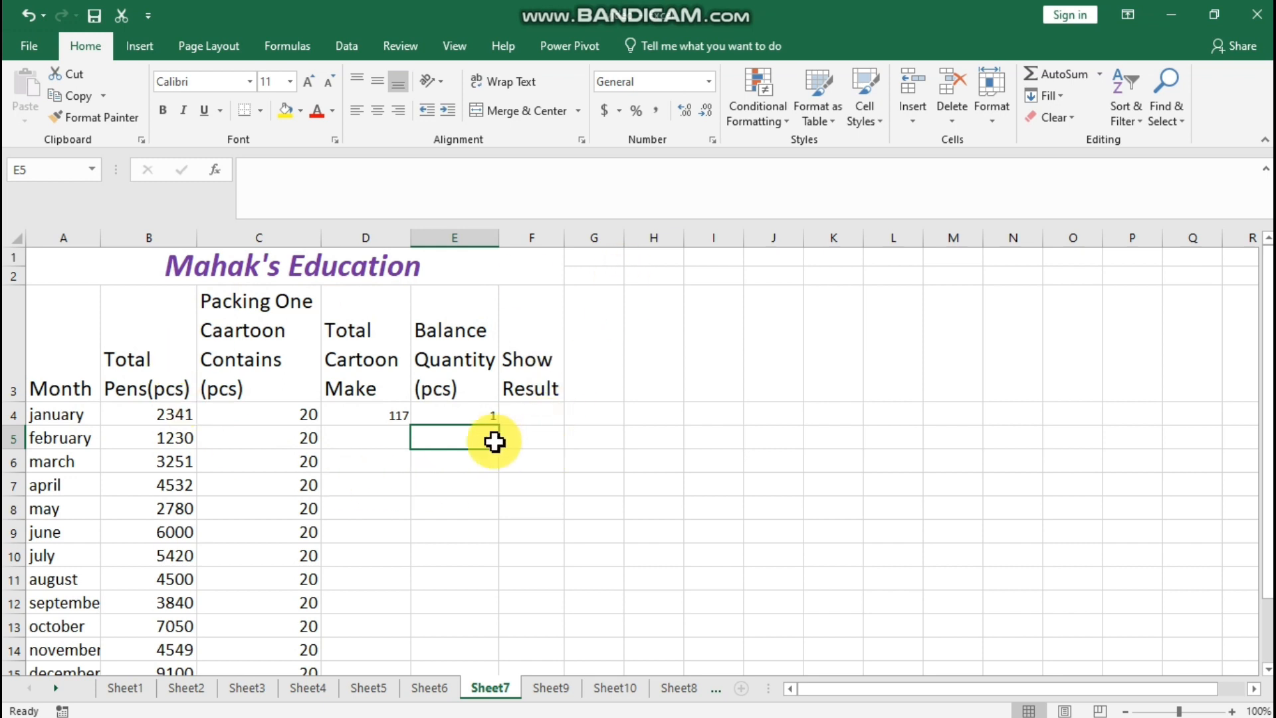
Fill the QUOTIENT formula from D4 and the MOD formula from E4 down their columns to the december row
left_click(385, 413)
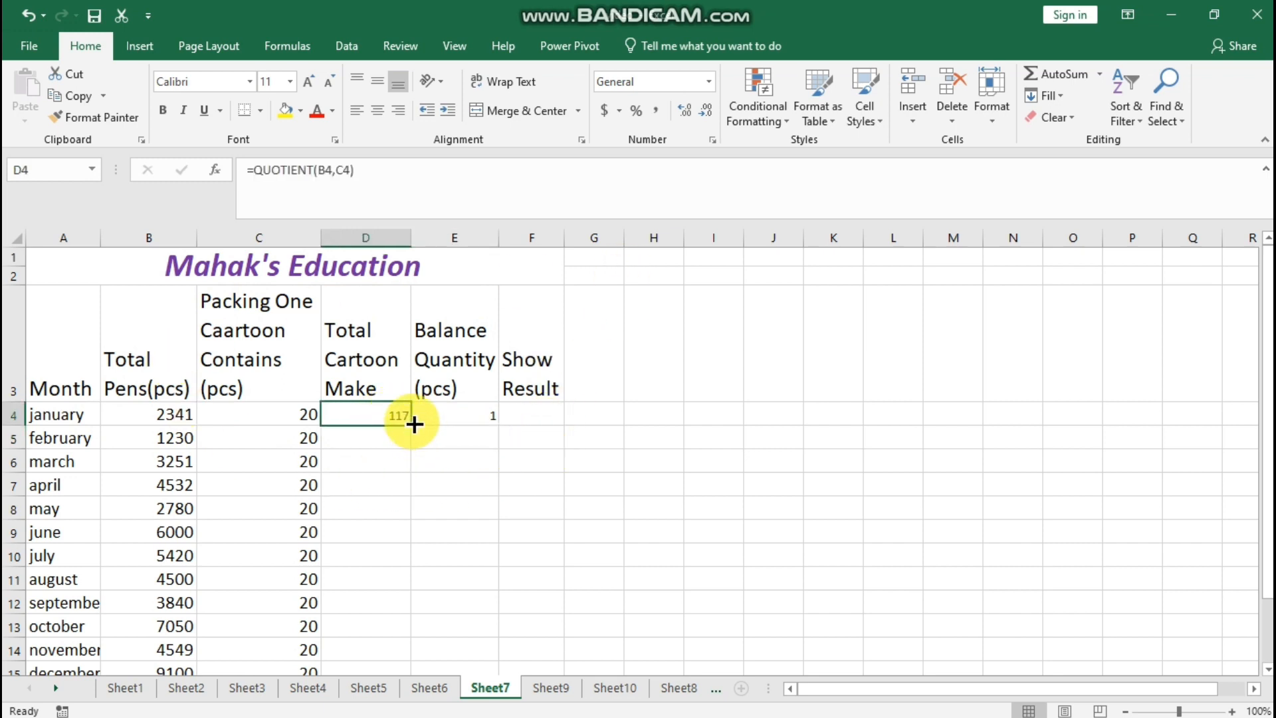
double_click(410, 424)
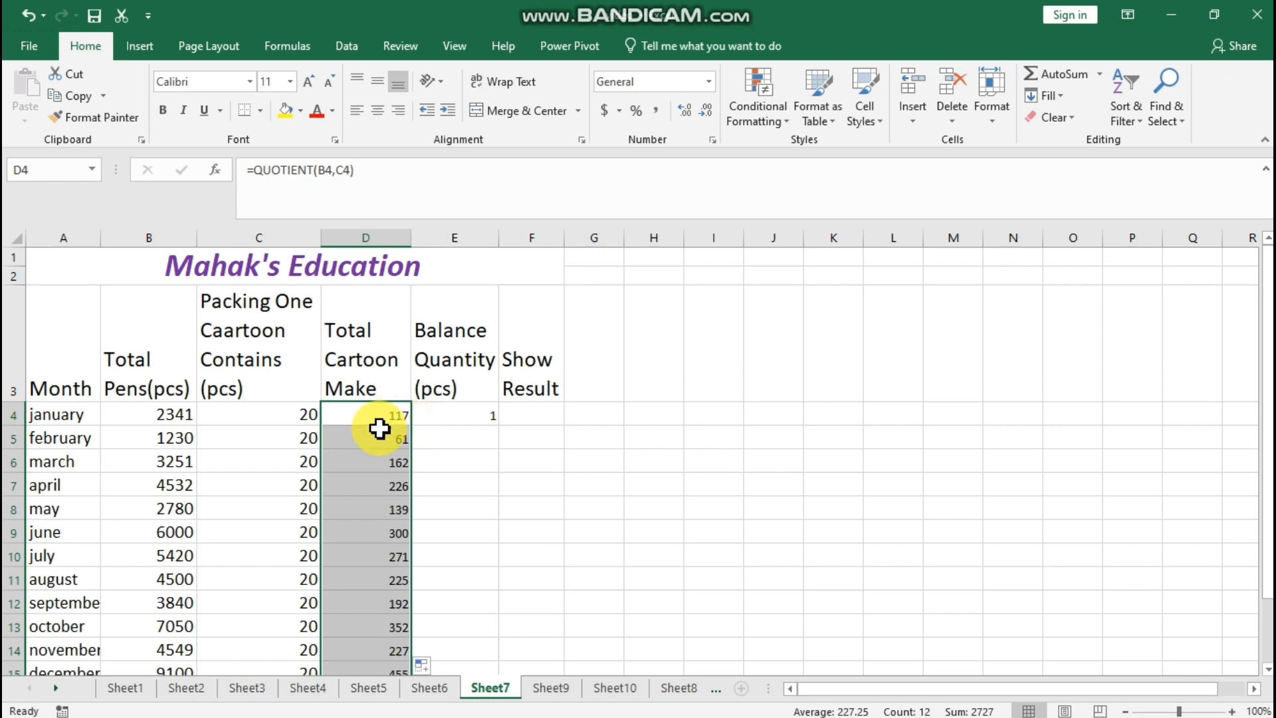
left_click(502, 416)
left_click(478, 416)
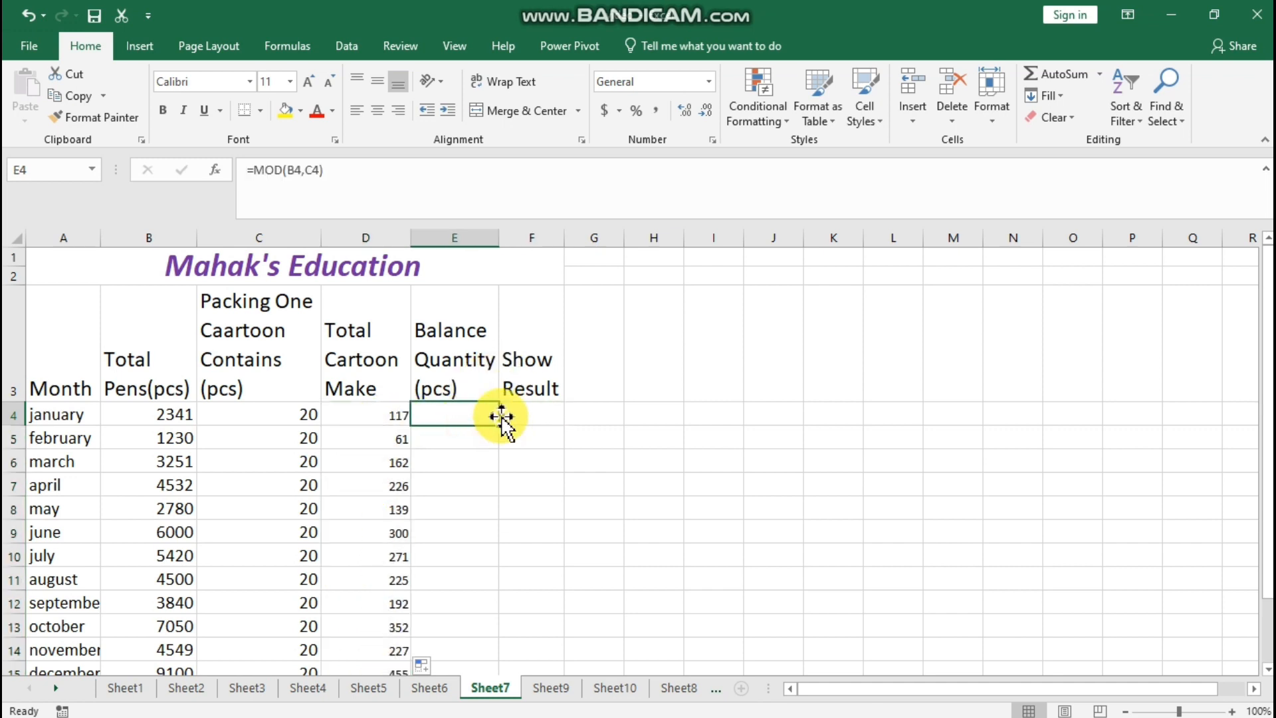
double_click(499, 424)
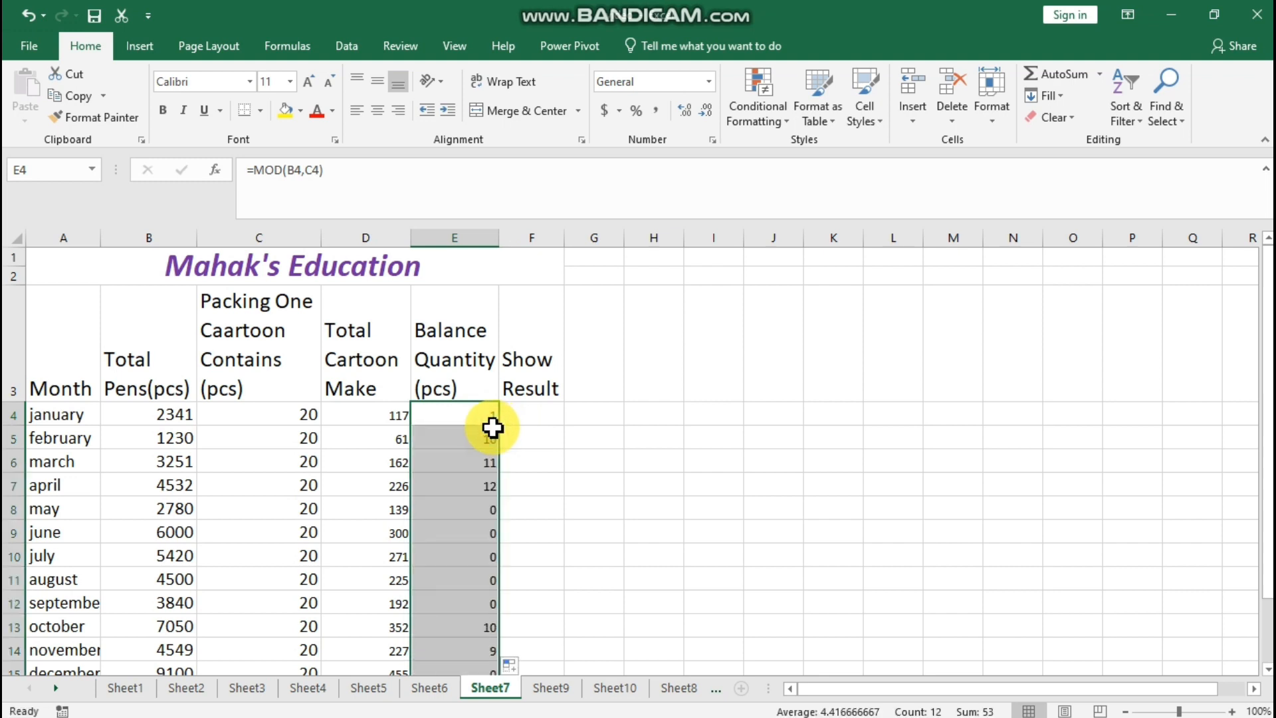
left_click(468, 444)
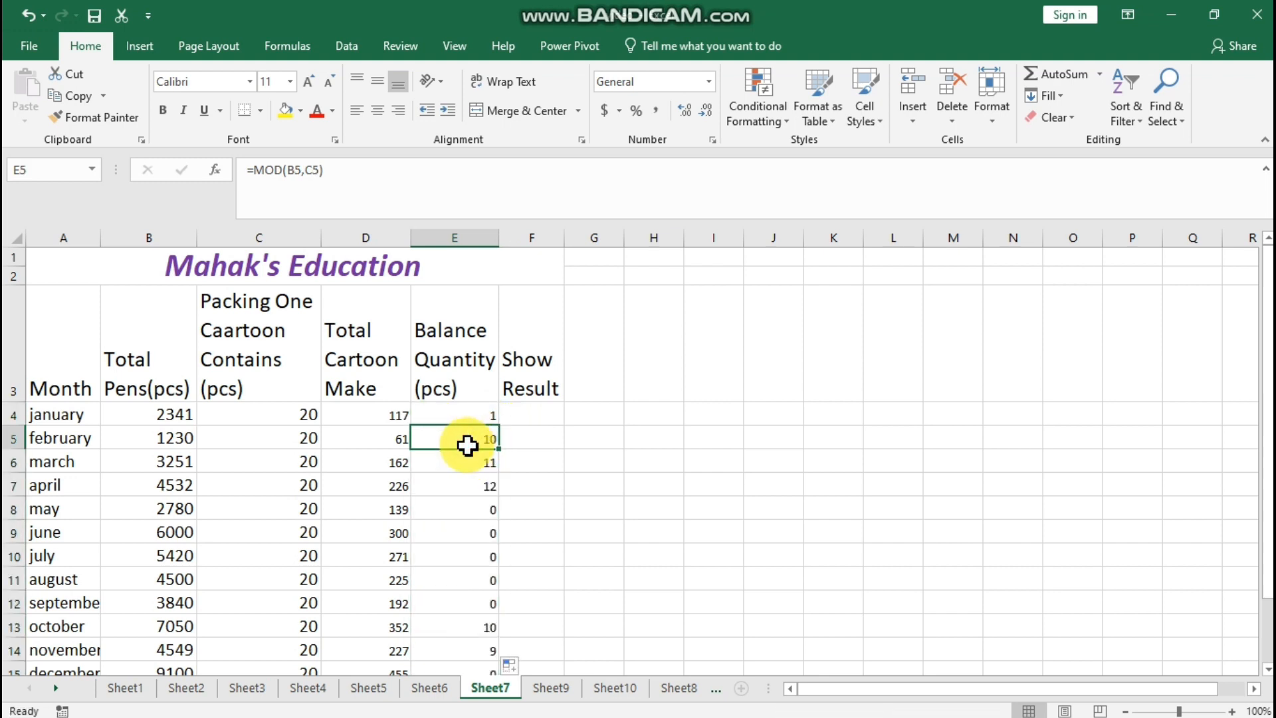
left_click(467, 535)
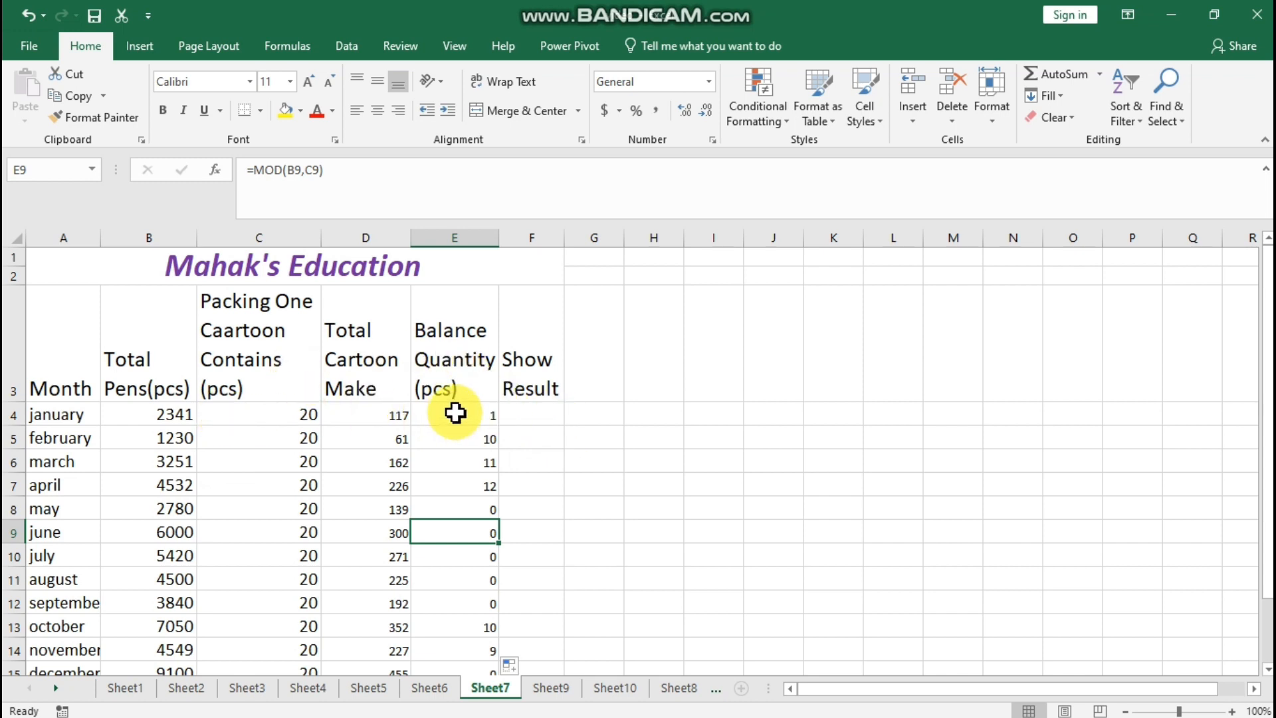
Calculate january's Show Result in F4 with =C4*D4+E4 and fill the formula down the column
left_click(510, 416)
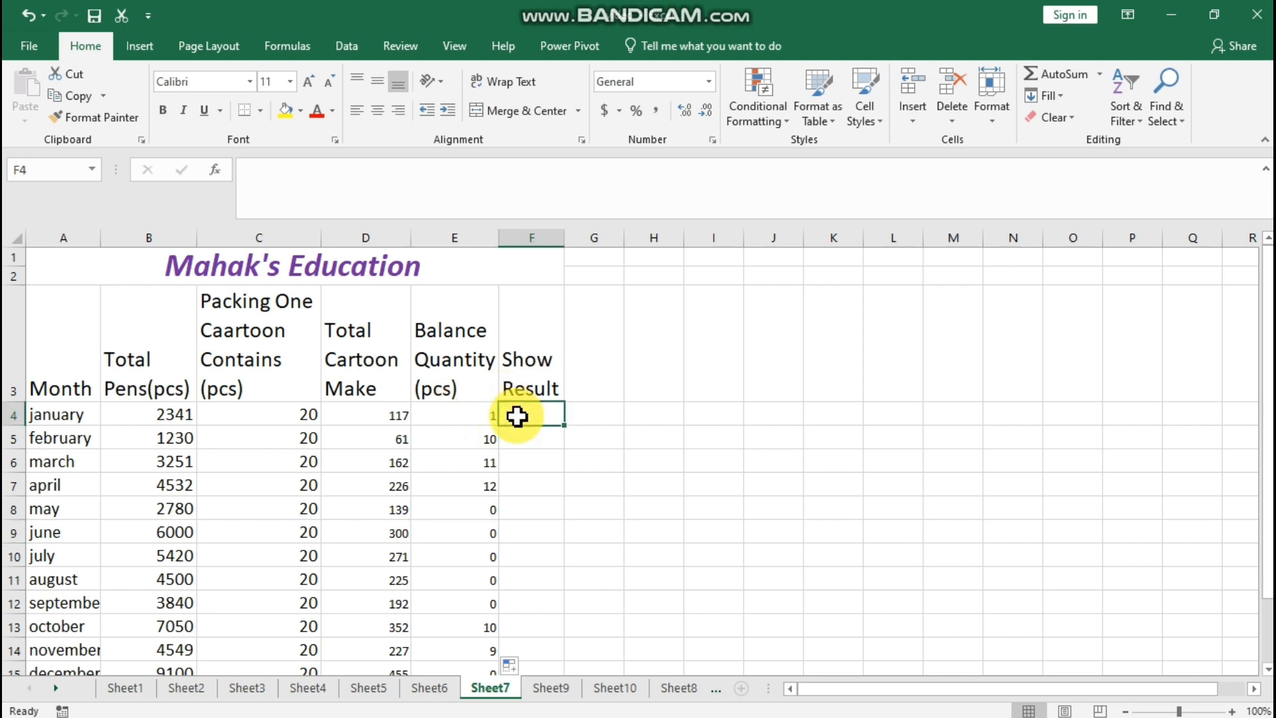
type("=")
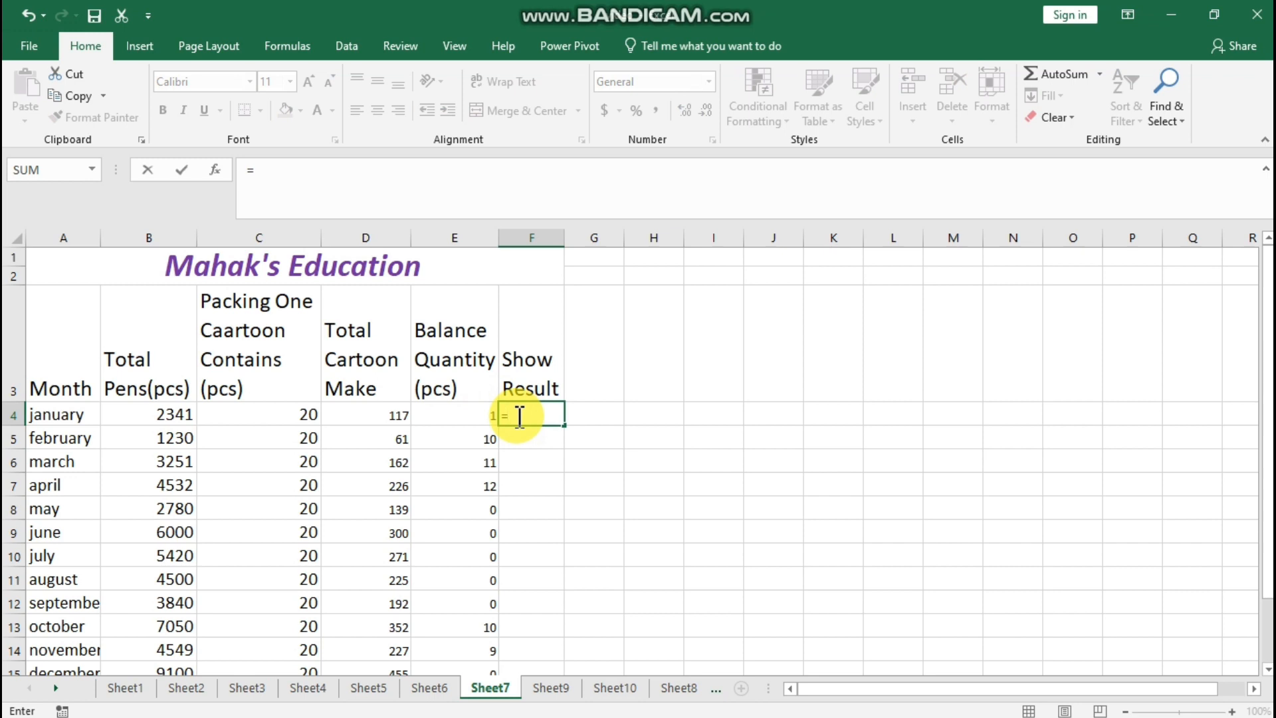
left_click(238, 414)
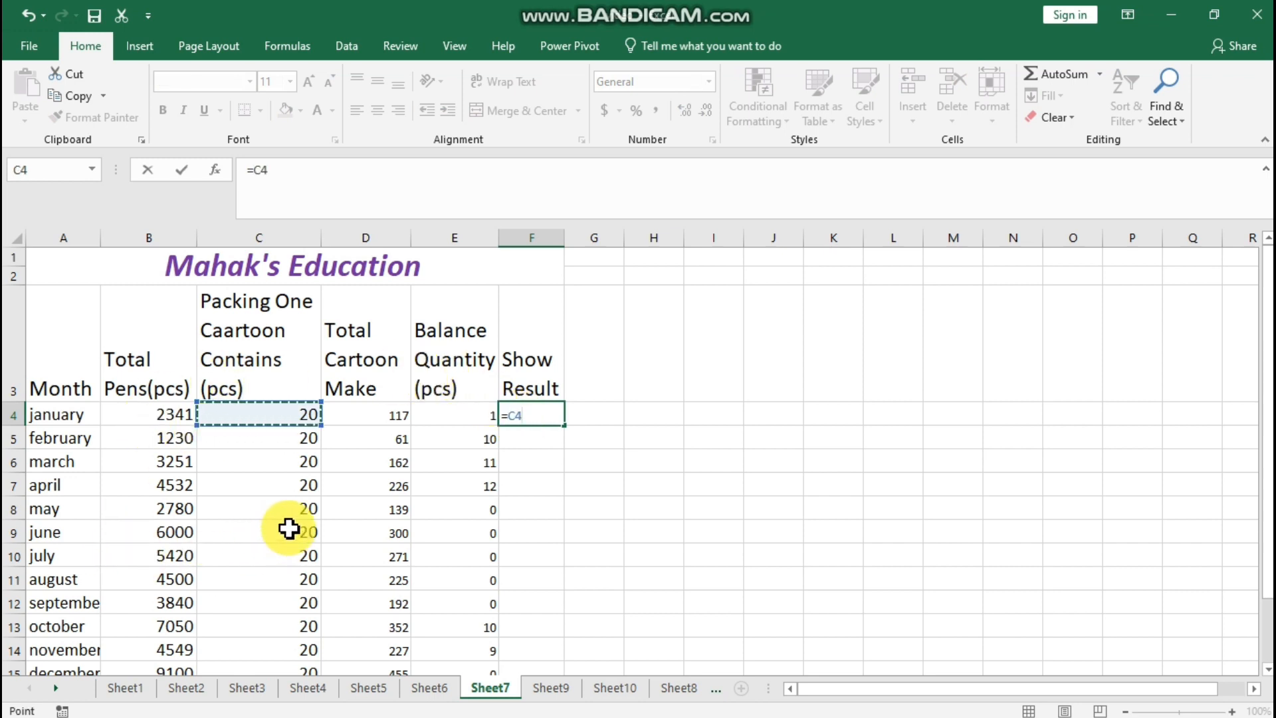
type("*")
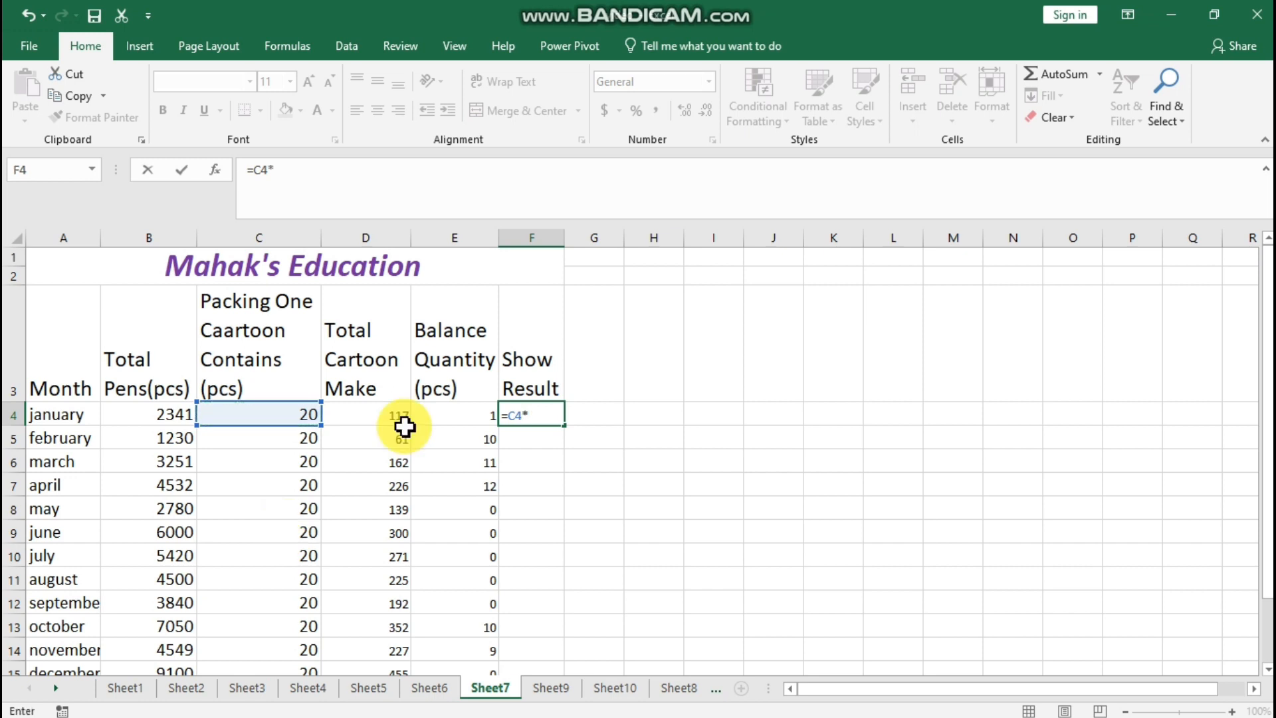
left_click(352, 411)
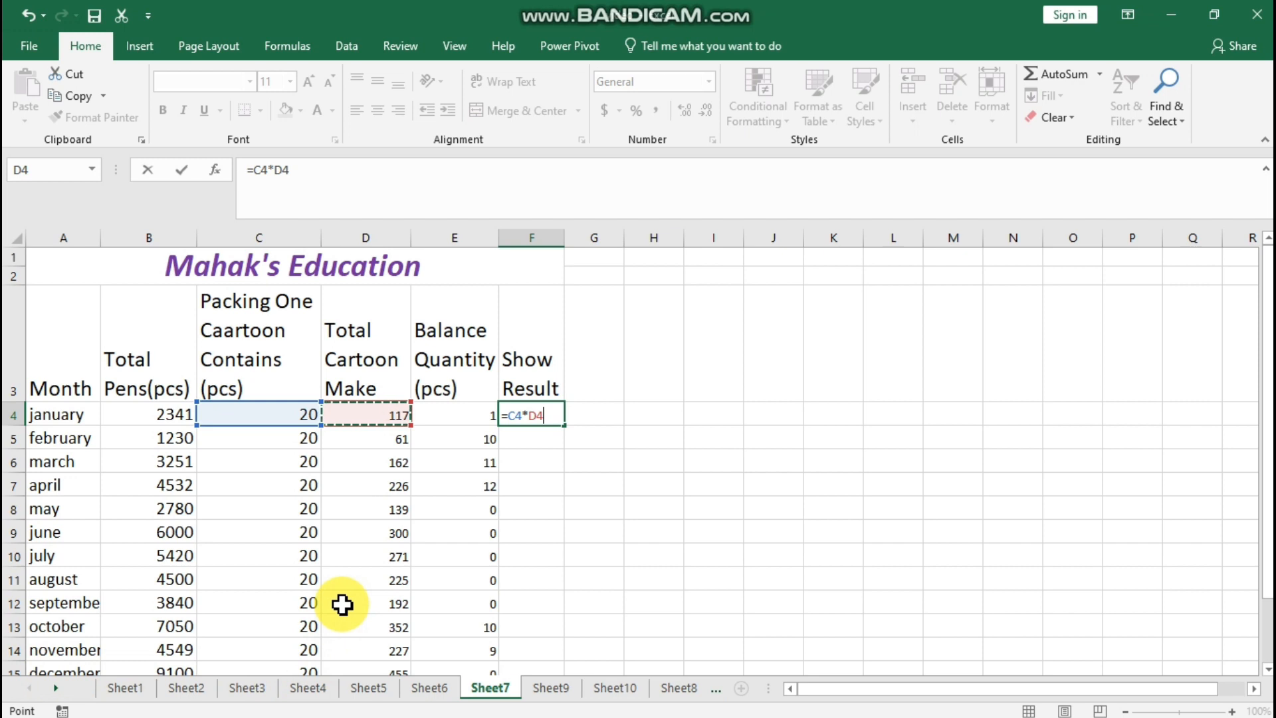
type("+")
left_click(435, 420)
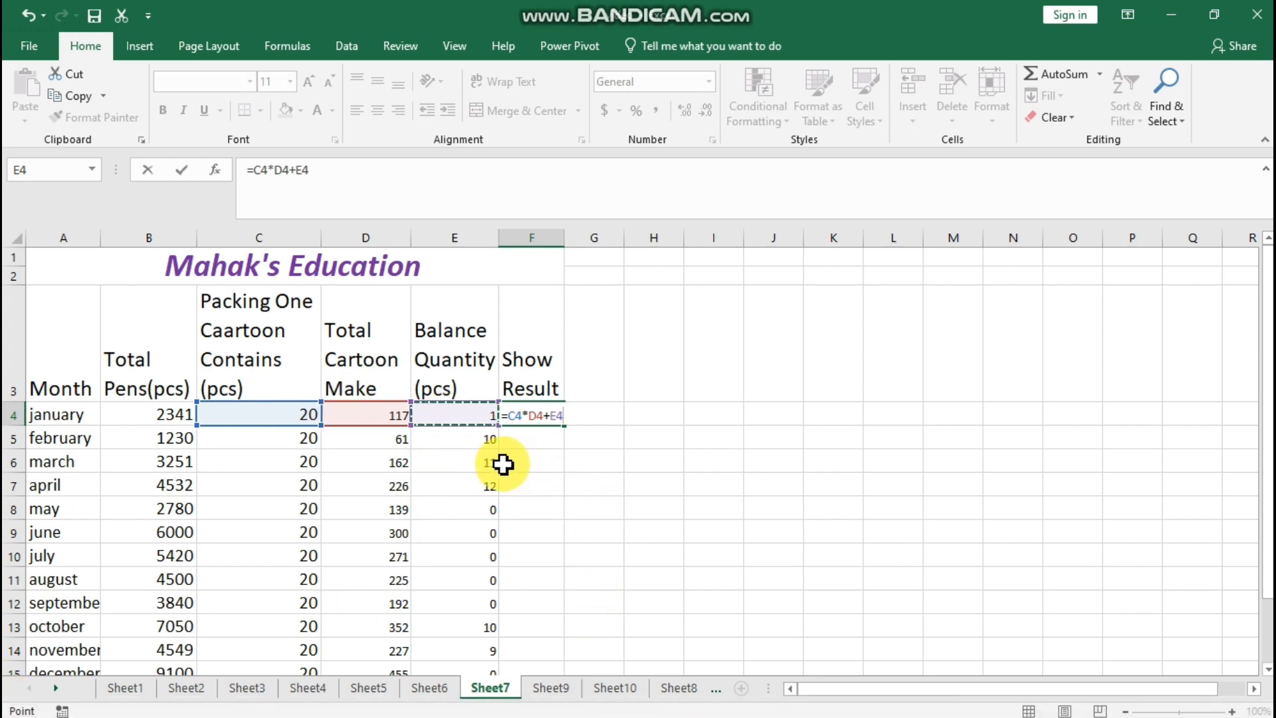
key("Return")
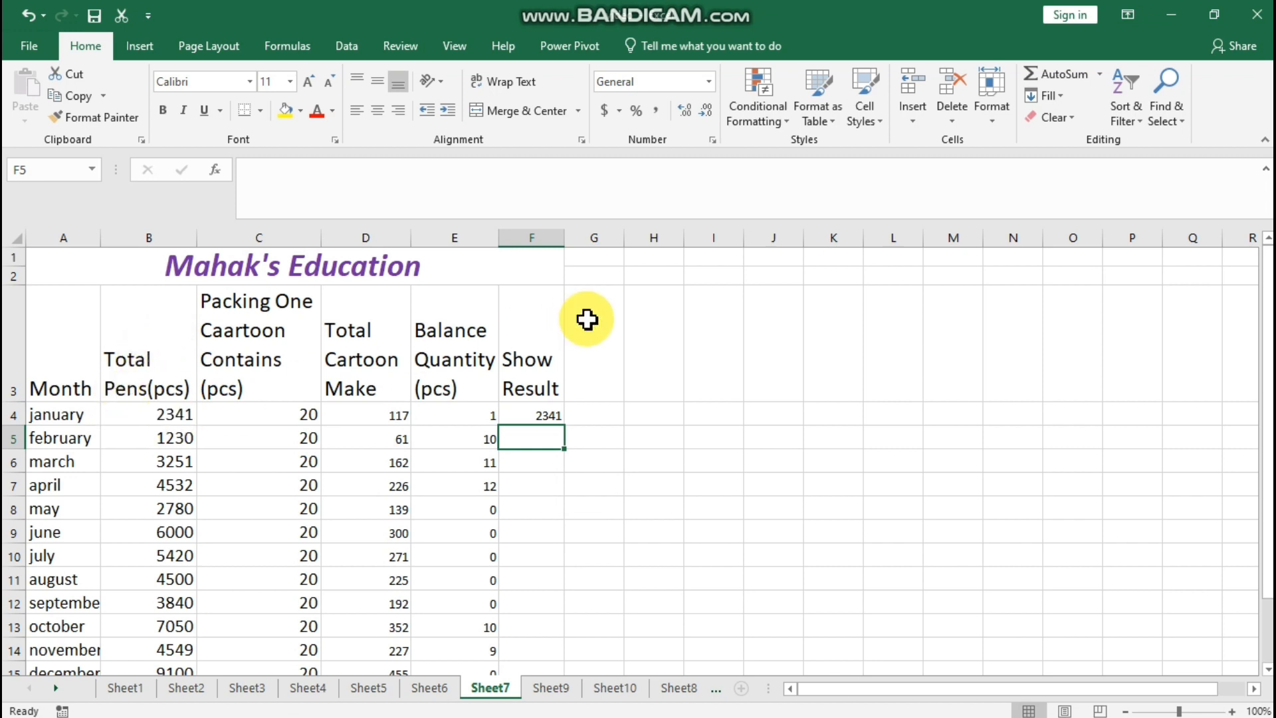
left_click(537, 415)
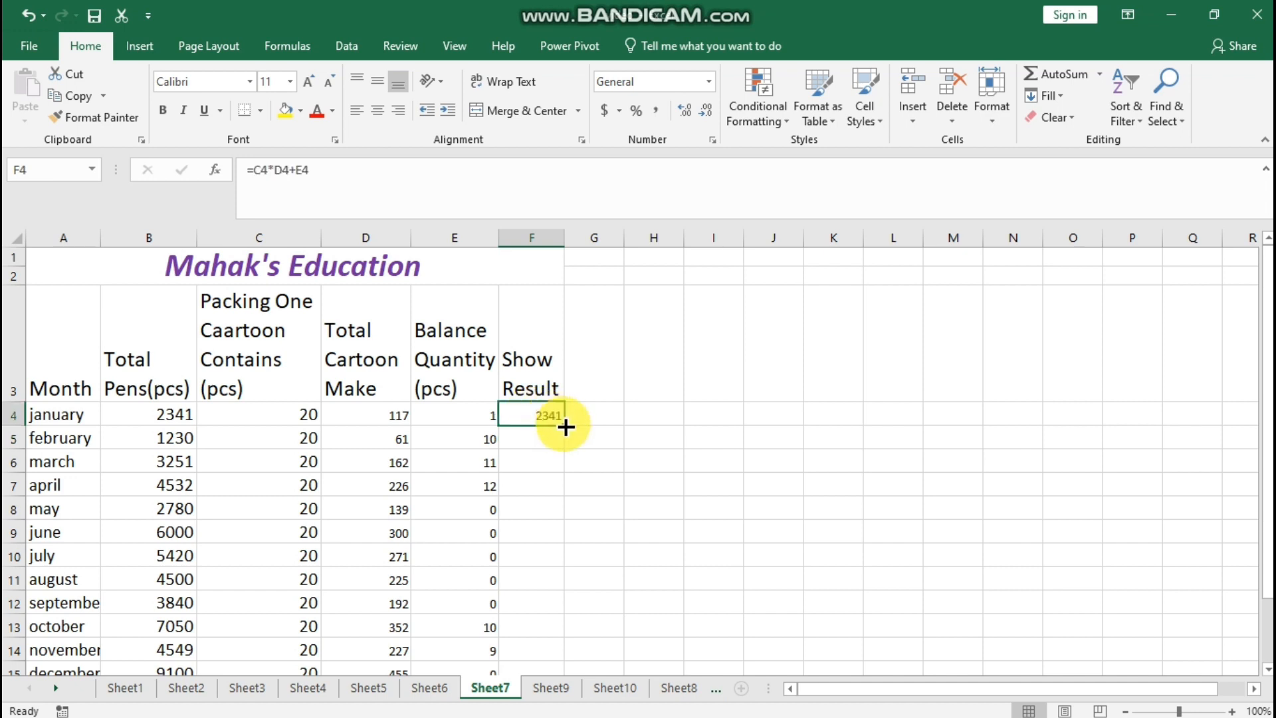
double_click(564, 425)
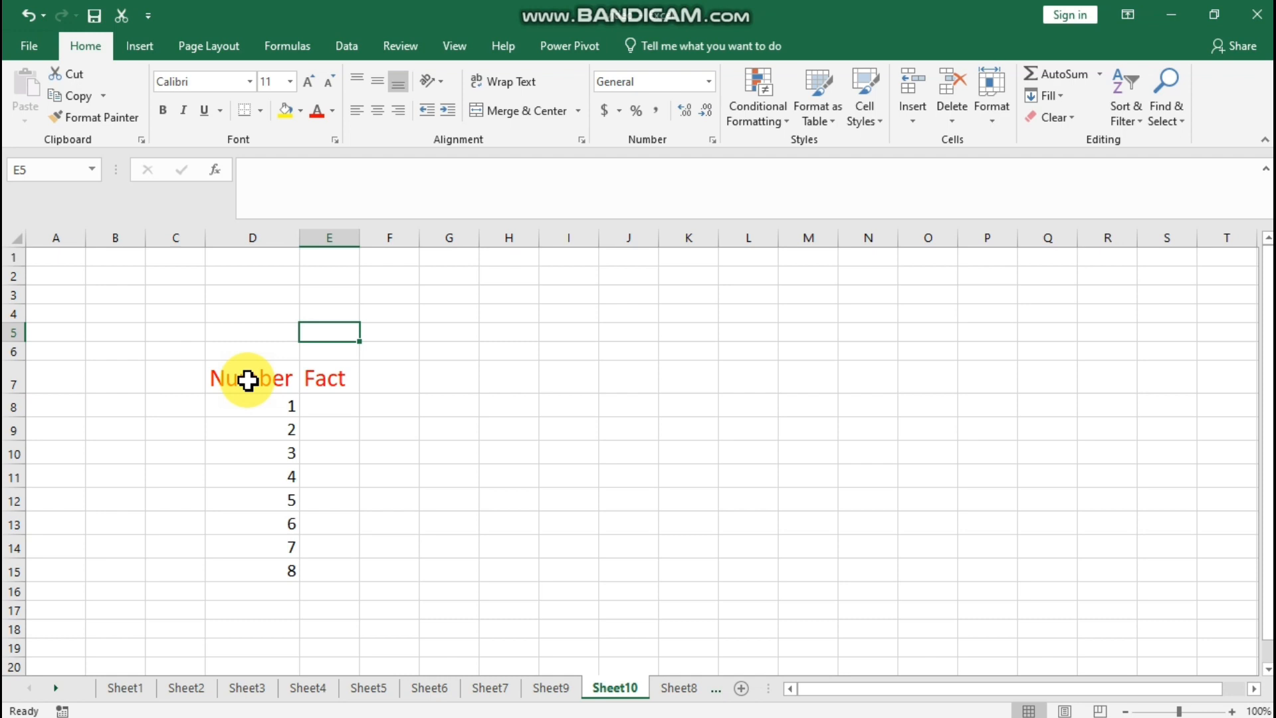
Calculate the factorial of the first number in Sheet10's cell E8 with the formula =FACT(D8)
left_click(319, 414)
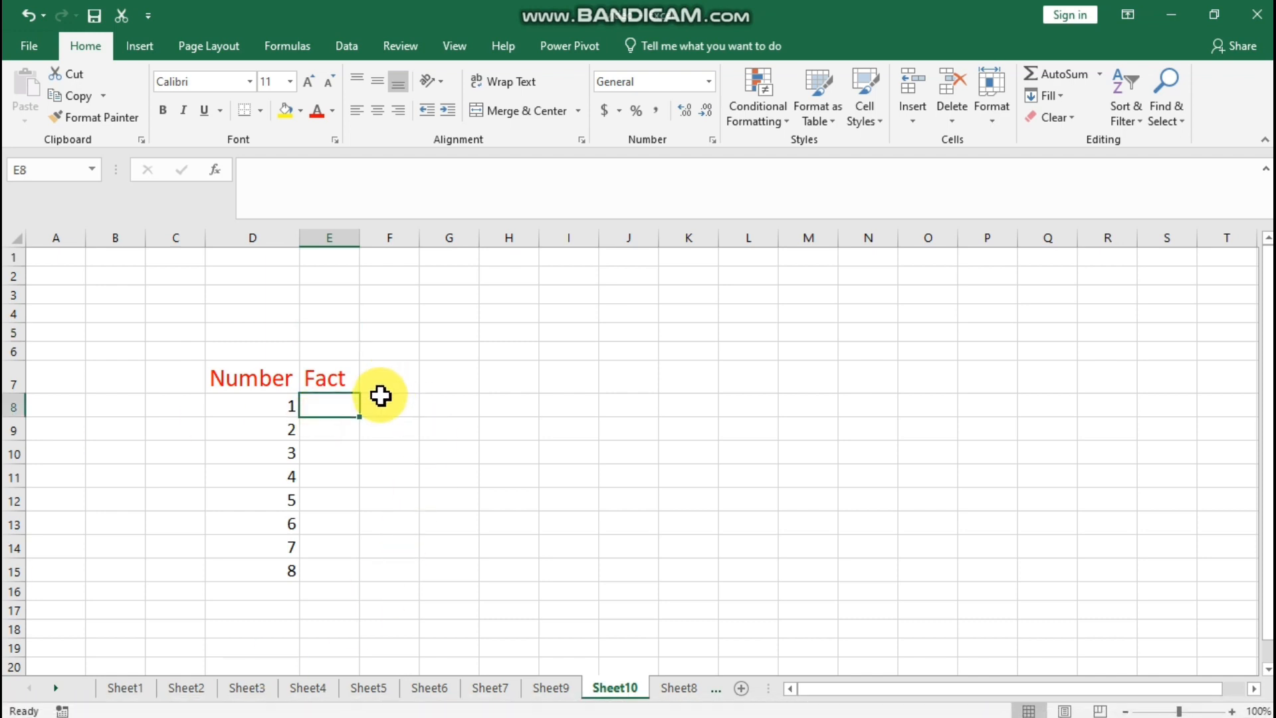
type("=fact")
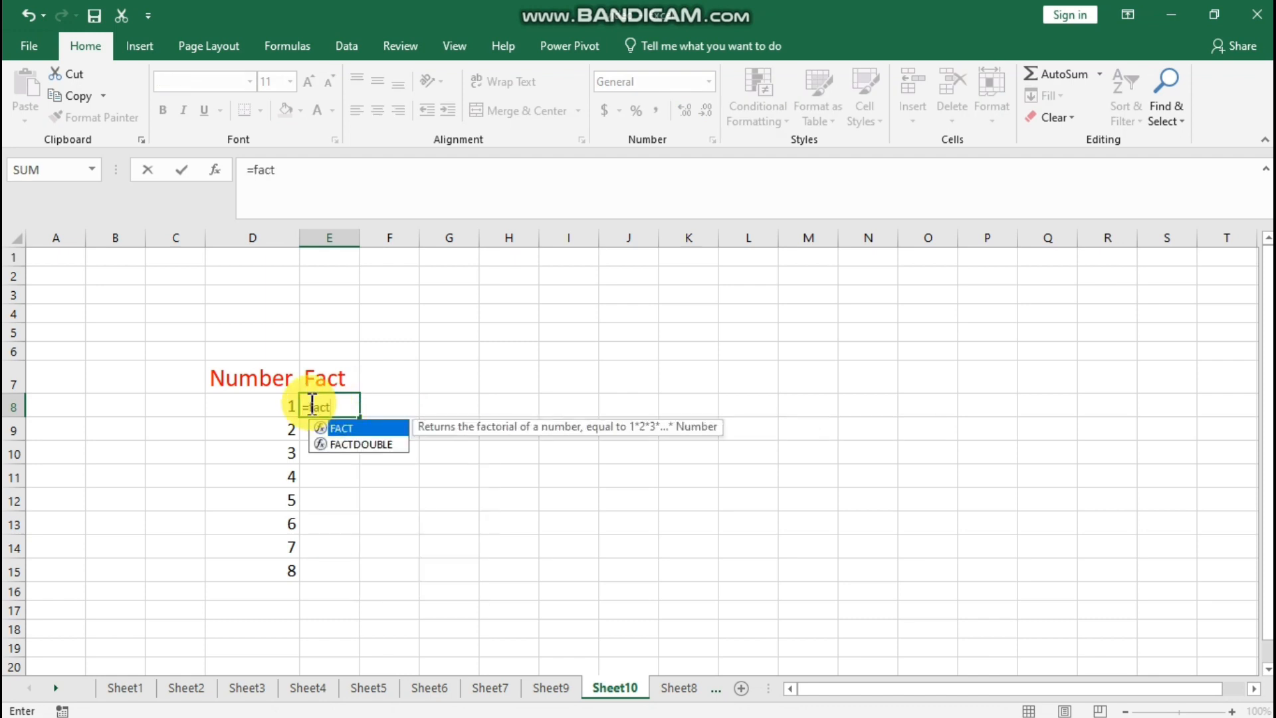
type("(")
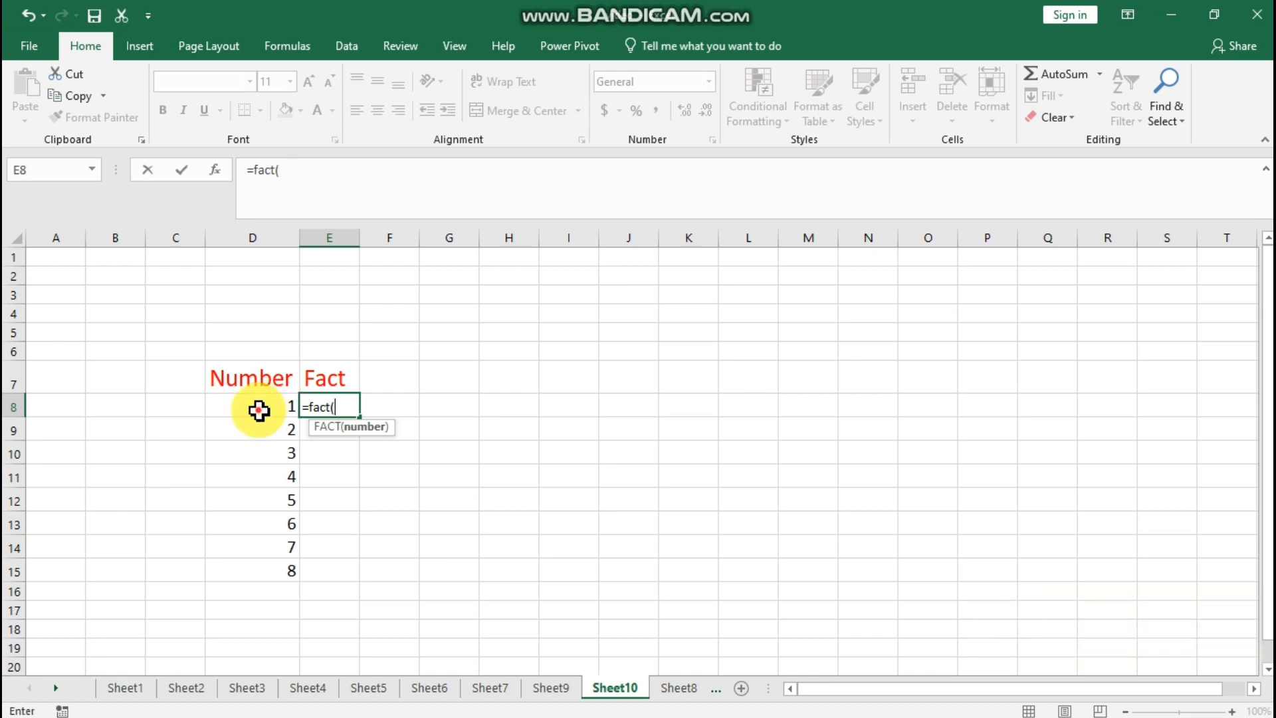
left_click(258, 411)
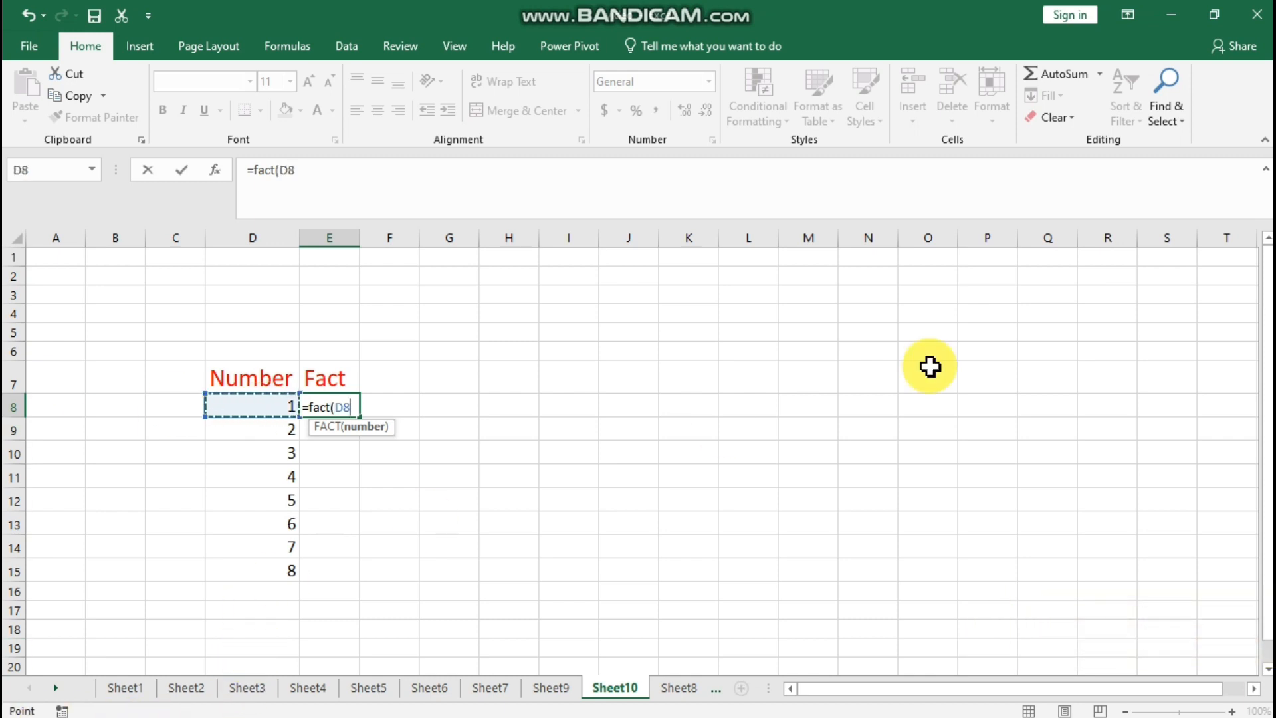
type(")")
key("Return")
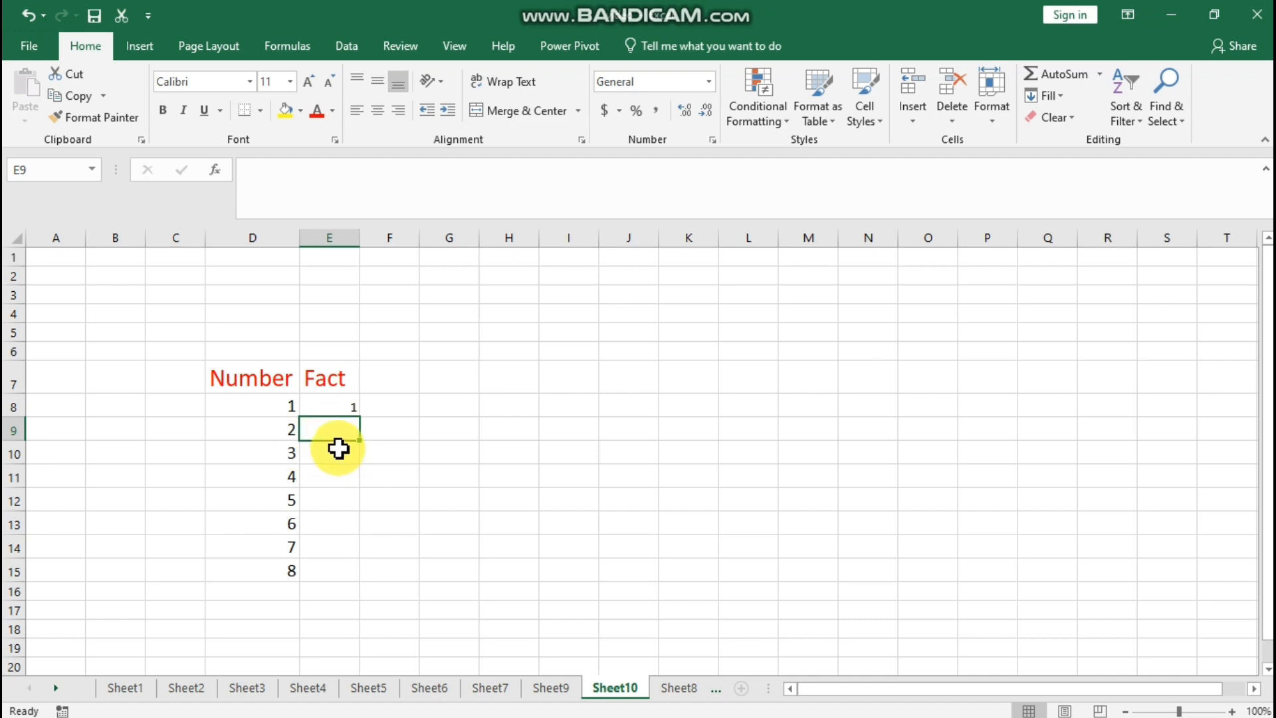
left_click(346, 408)
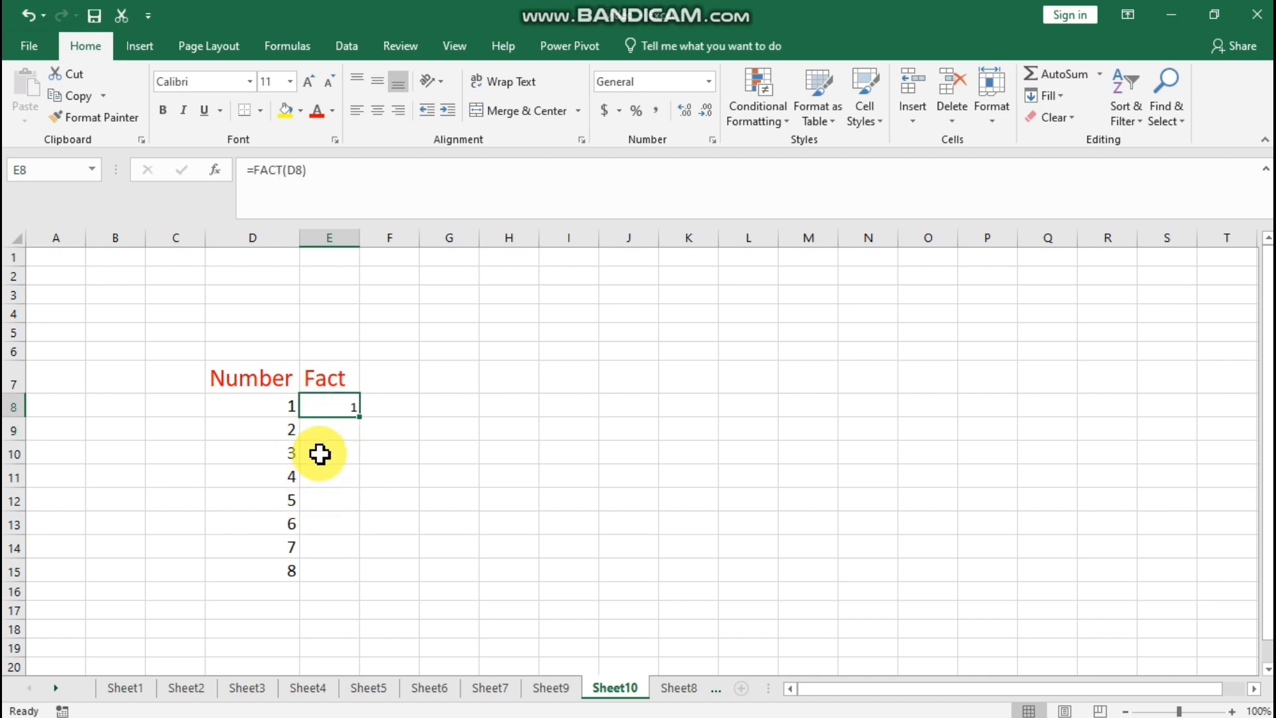
Calculate the factorial of the second number in E9 with the formula =FACT(D9)
left_click(327, 429)
type("=")
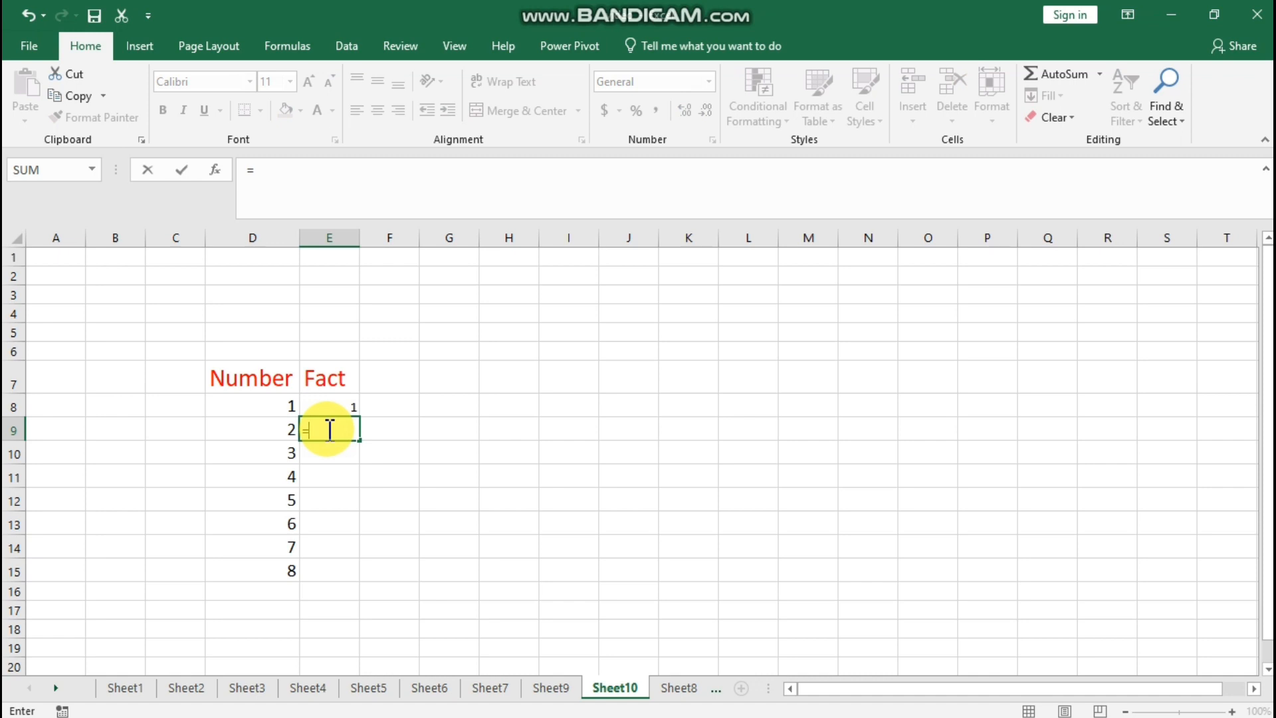
type("fac")
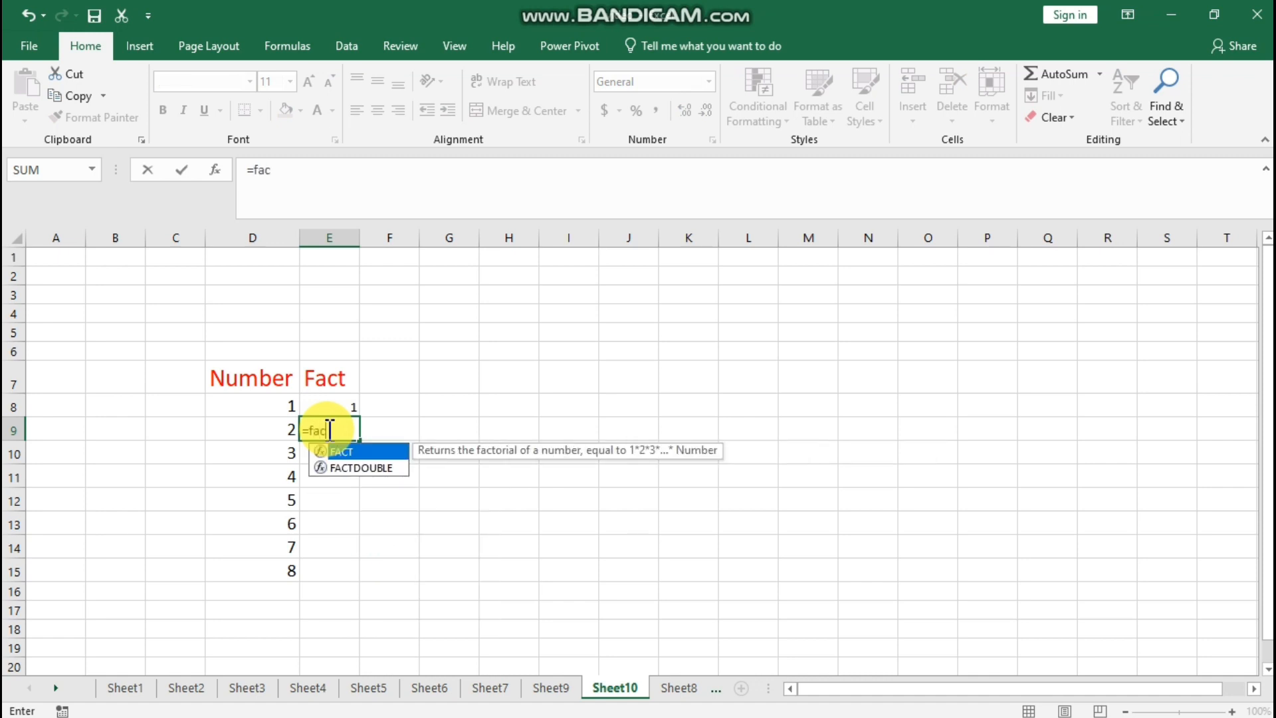
type("t(")
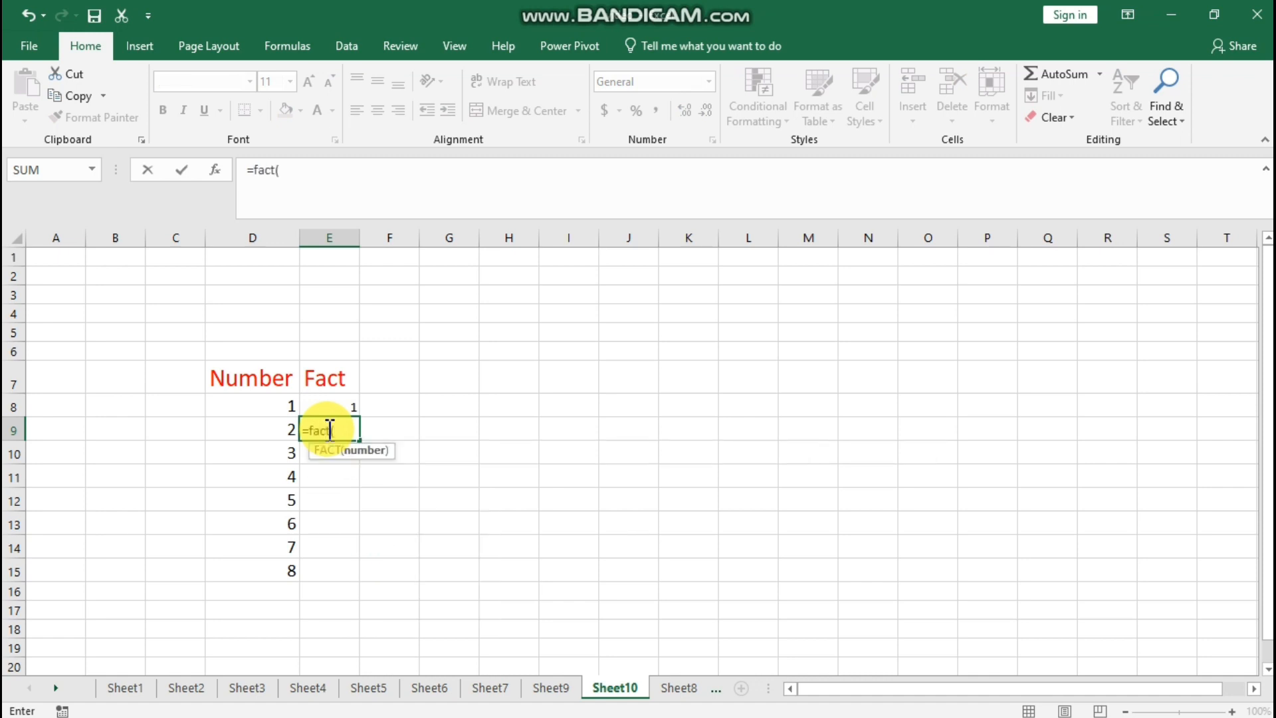
left_click(285, 433)
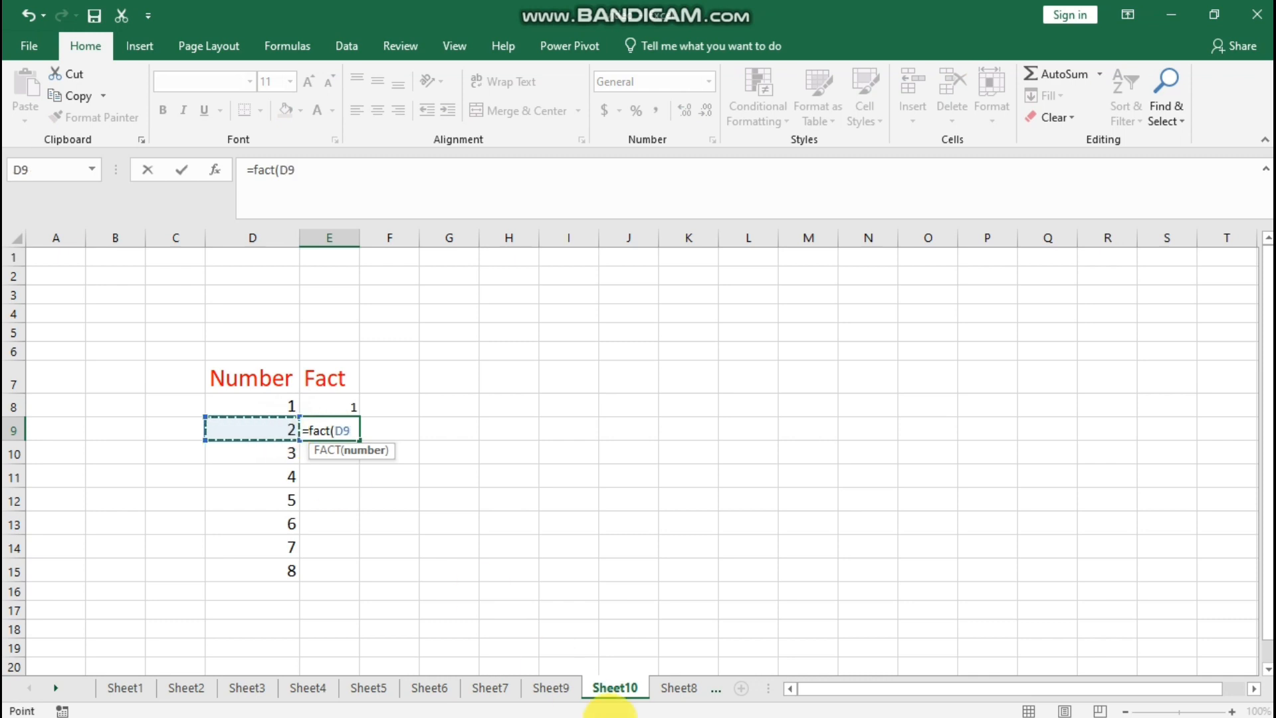
type(")")
key("Return")
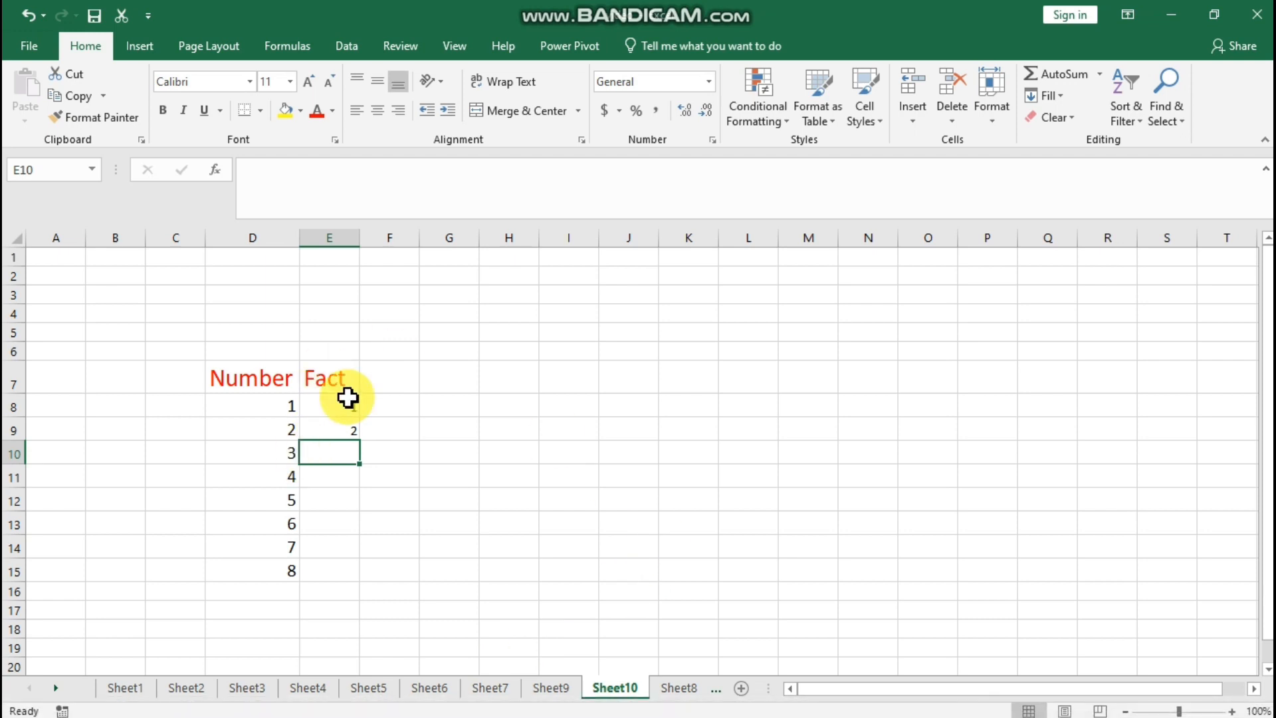
Fill the FACT formula from E9 down the Fact column to row 15
left_click(351, 428)
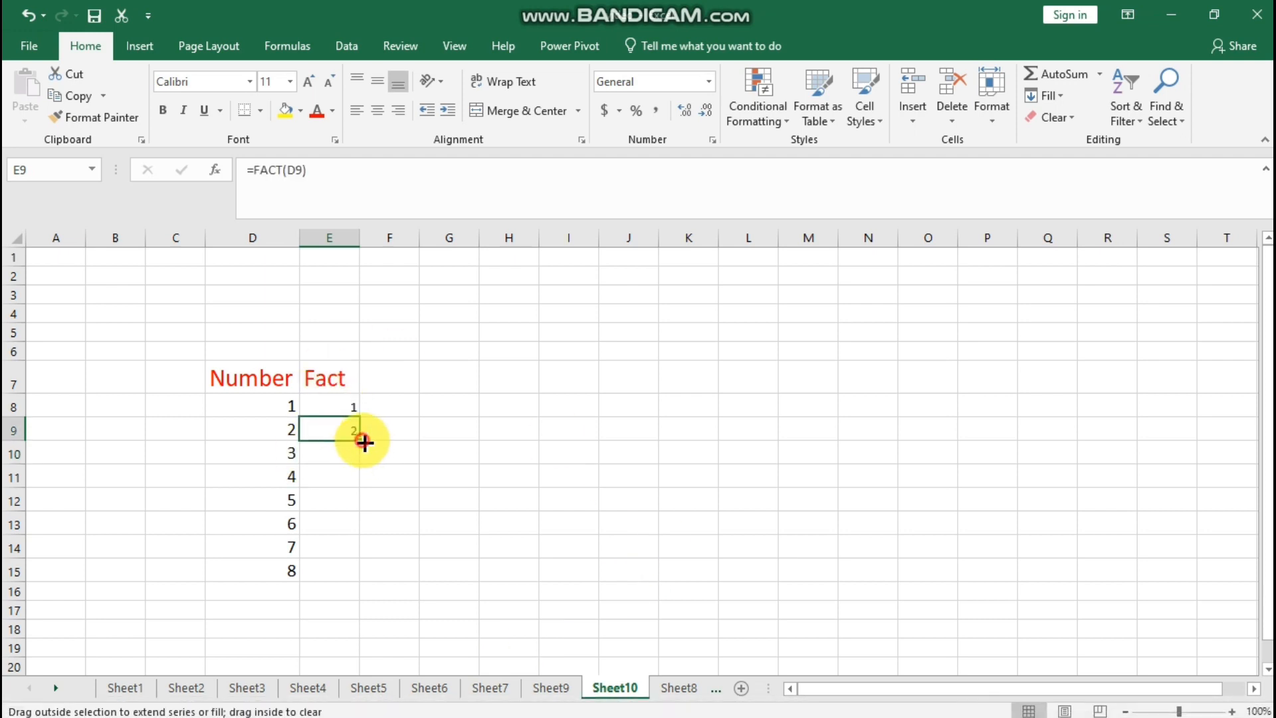
double_click(364, 442)
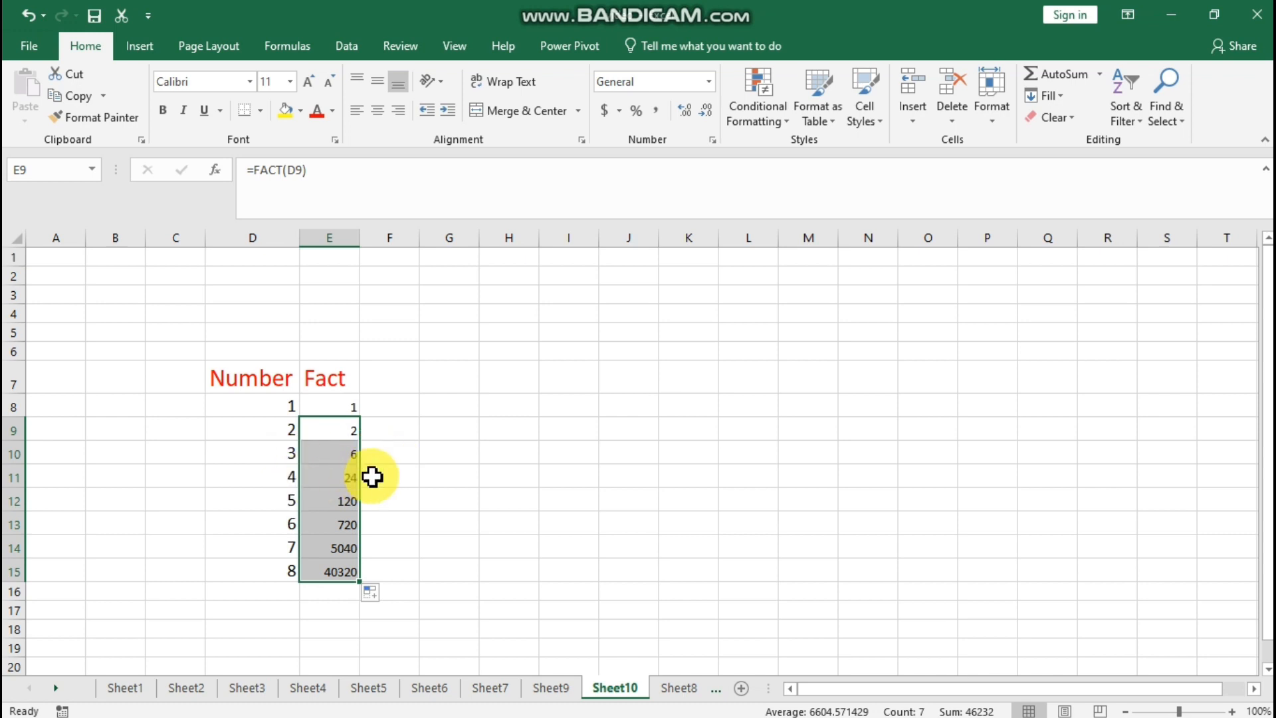
left_click(373, 476)
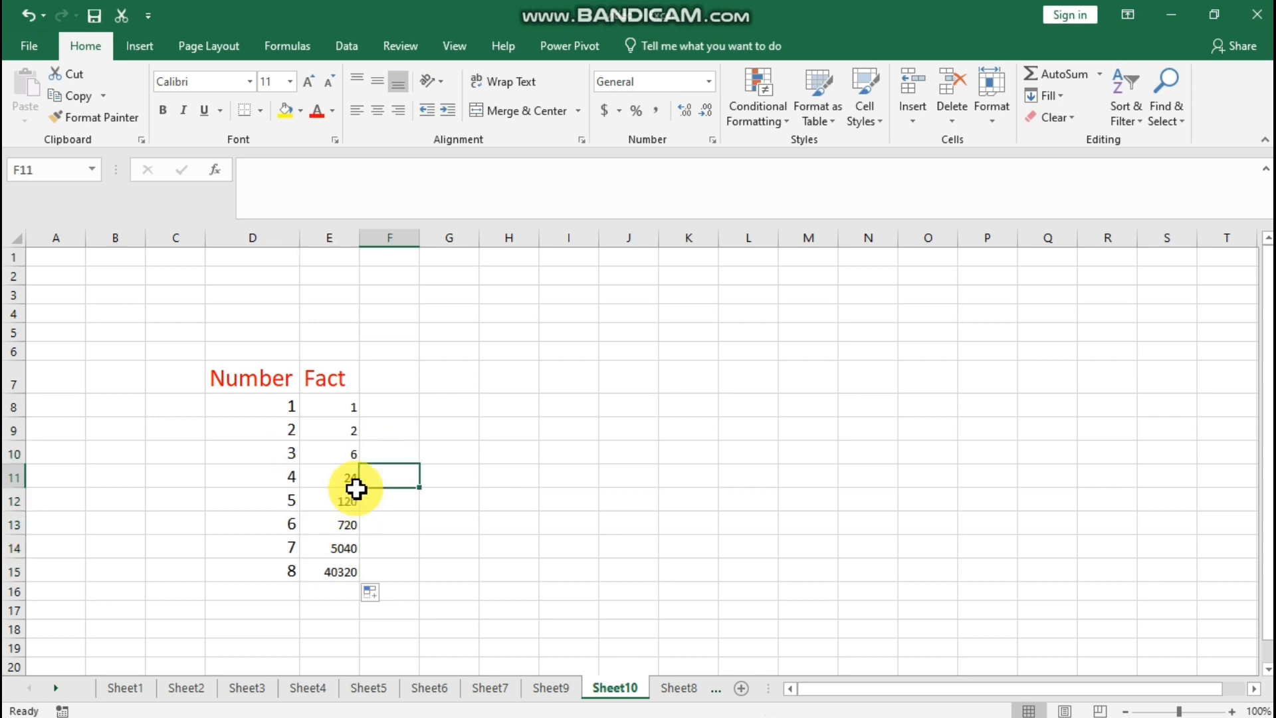
Work out the factorial of 2 manually in F9, beside the Fact result, with the formula =2*1
left_click(385, 399)
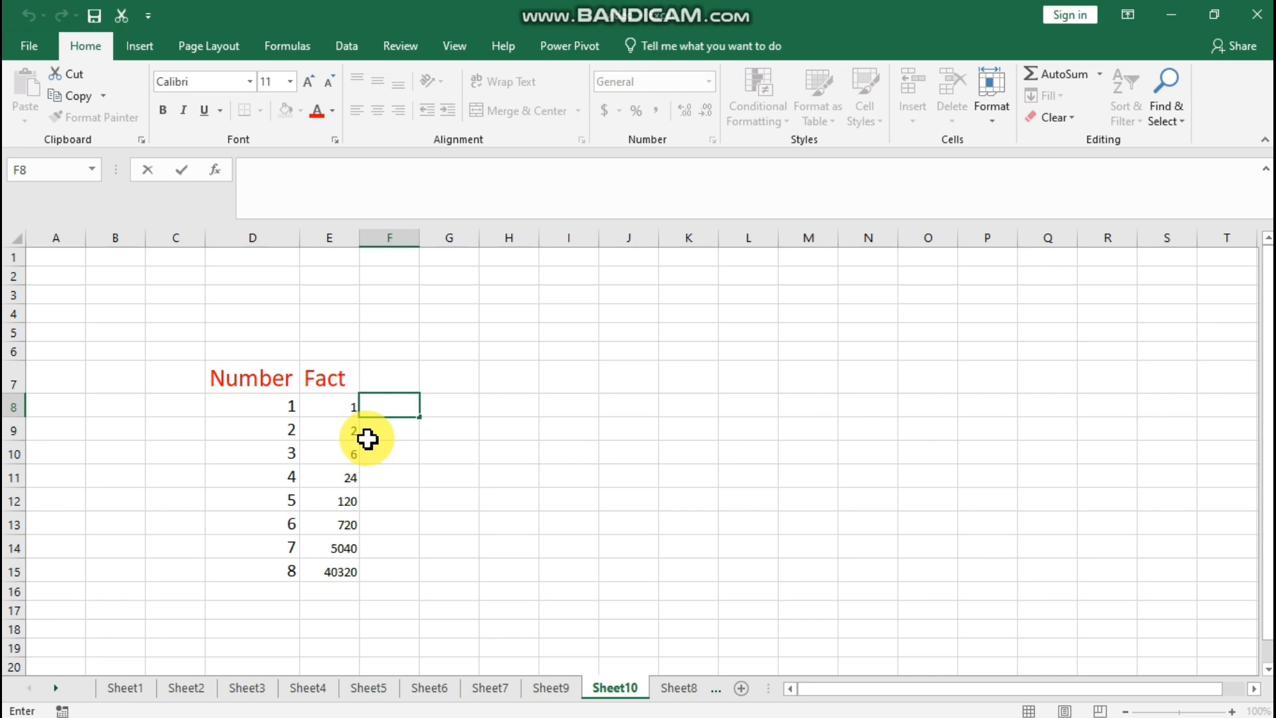
double_click(394, 437)
type("=2")
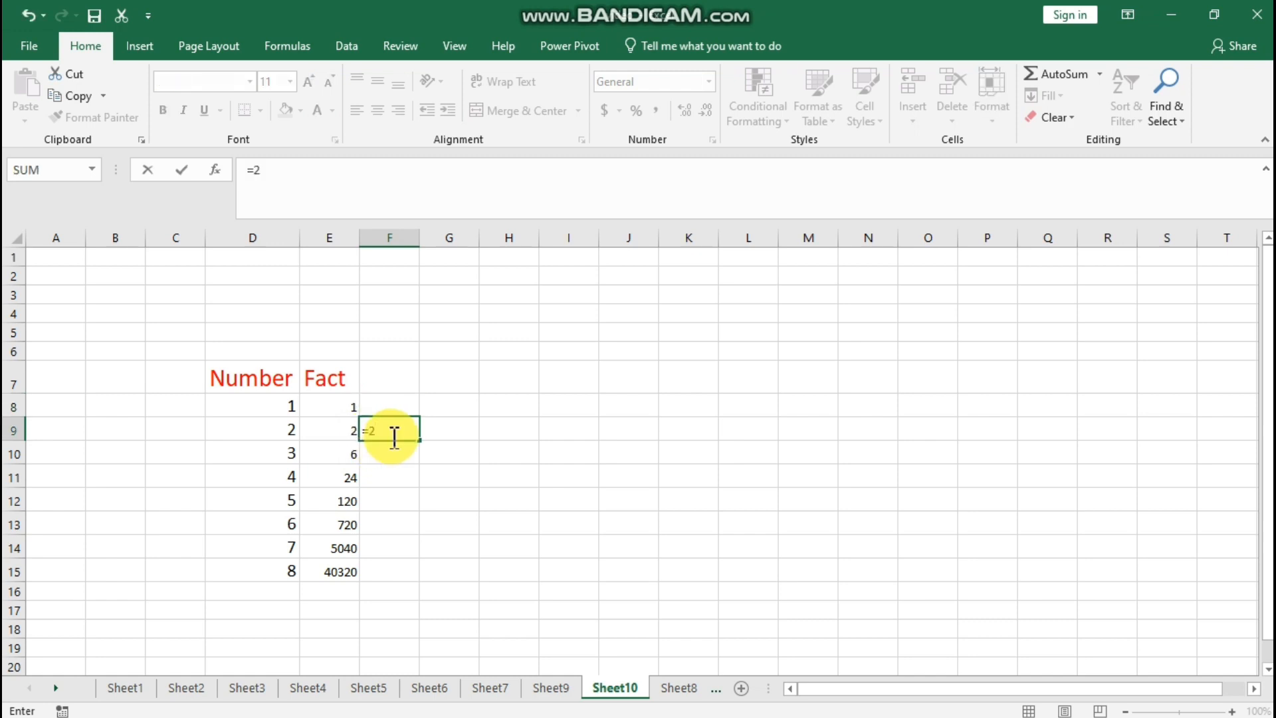
type("*1")
key("Return")
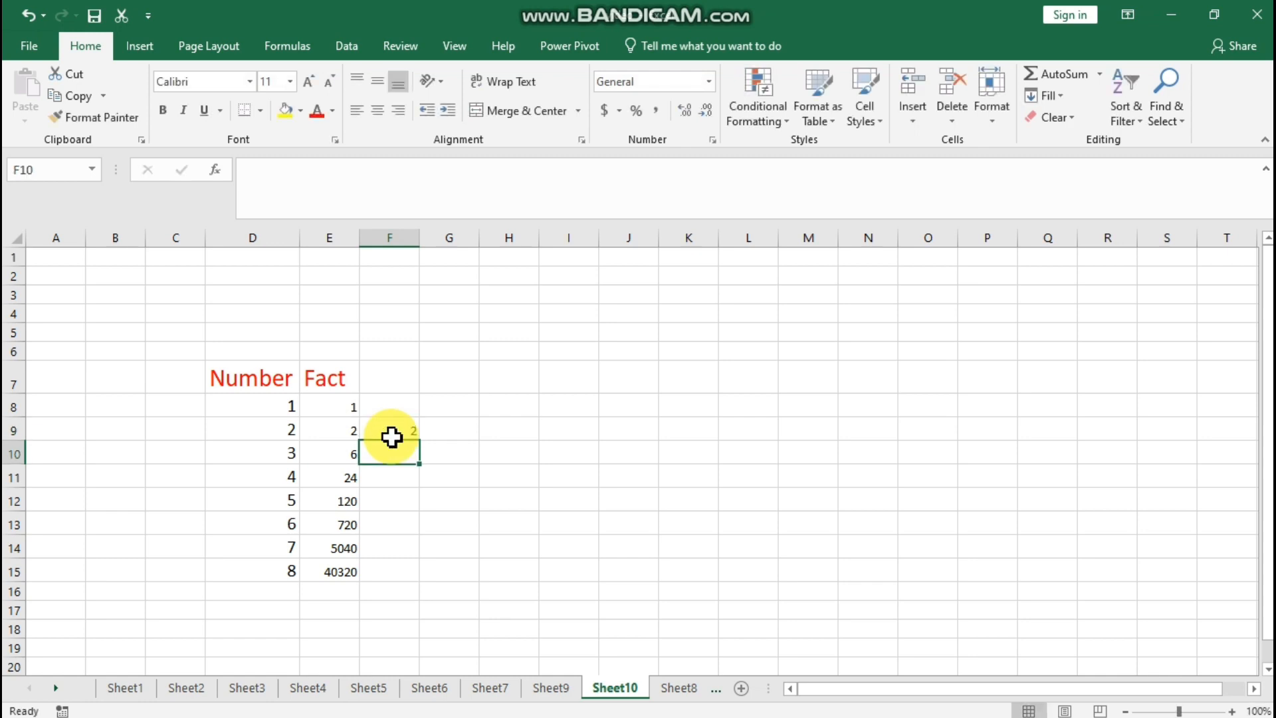
Work out the factorials of 3 and 4 manually with =3*2*1 in F10 and =4*3*2*1 in F11
key("BackSpace")
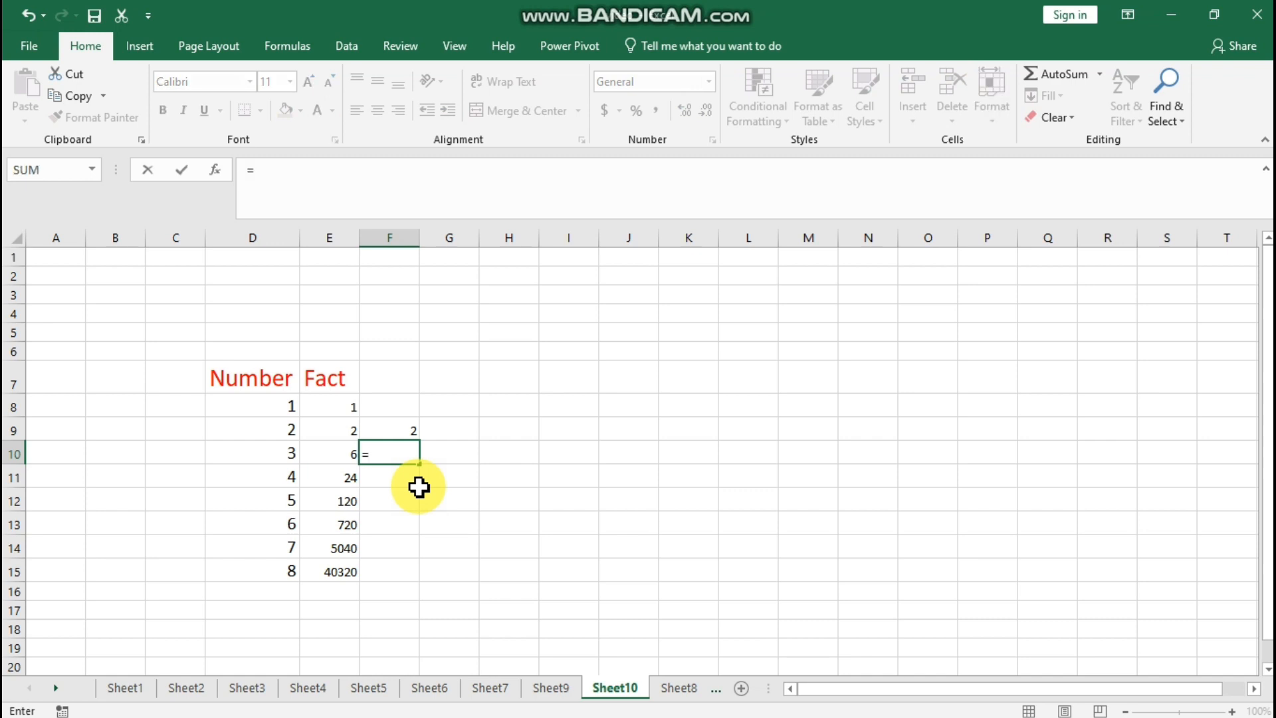
type("=3*2*1")
key("Return")
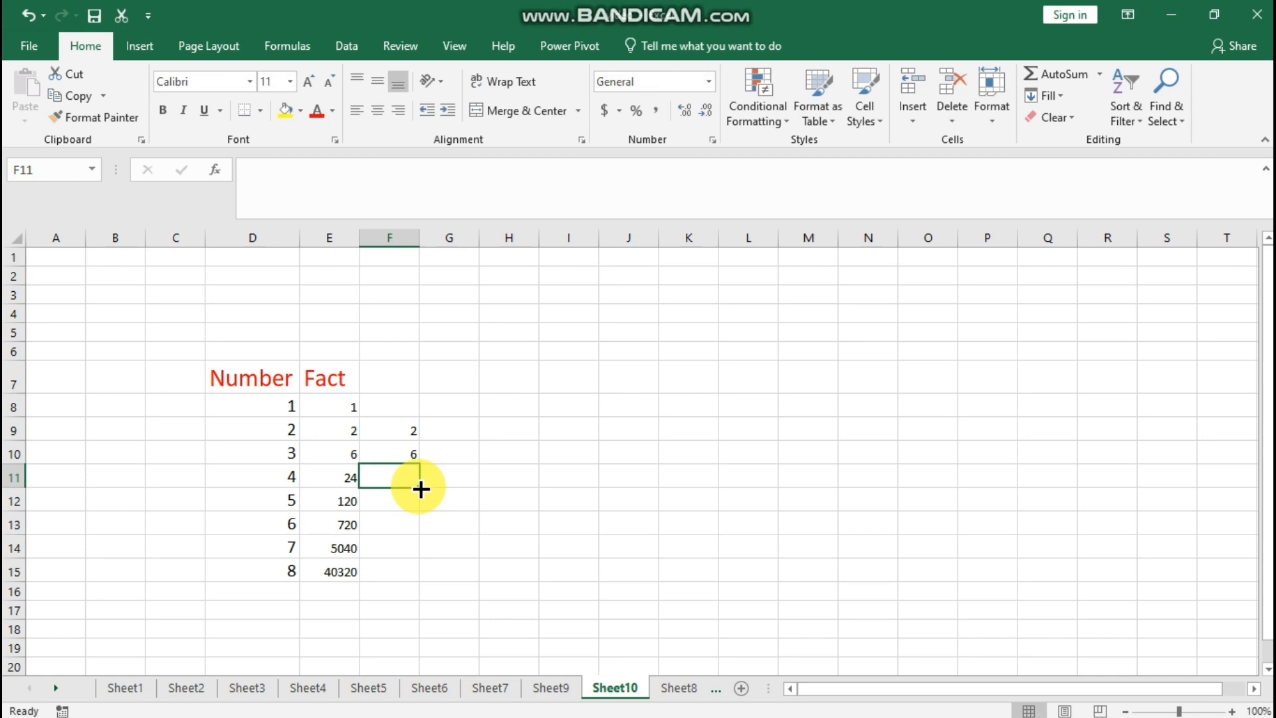
type("=")
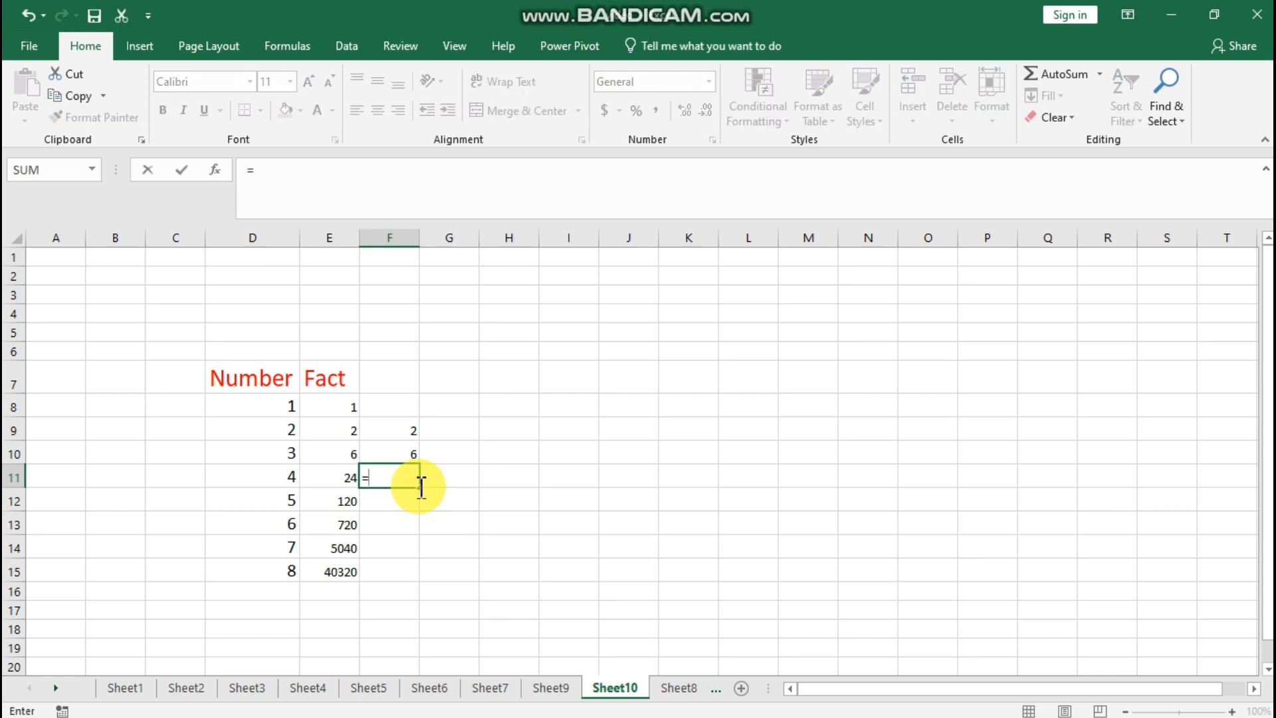
type("4*3*2*1")
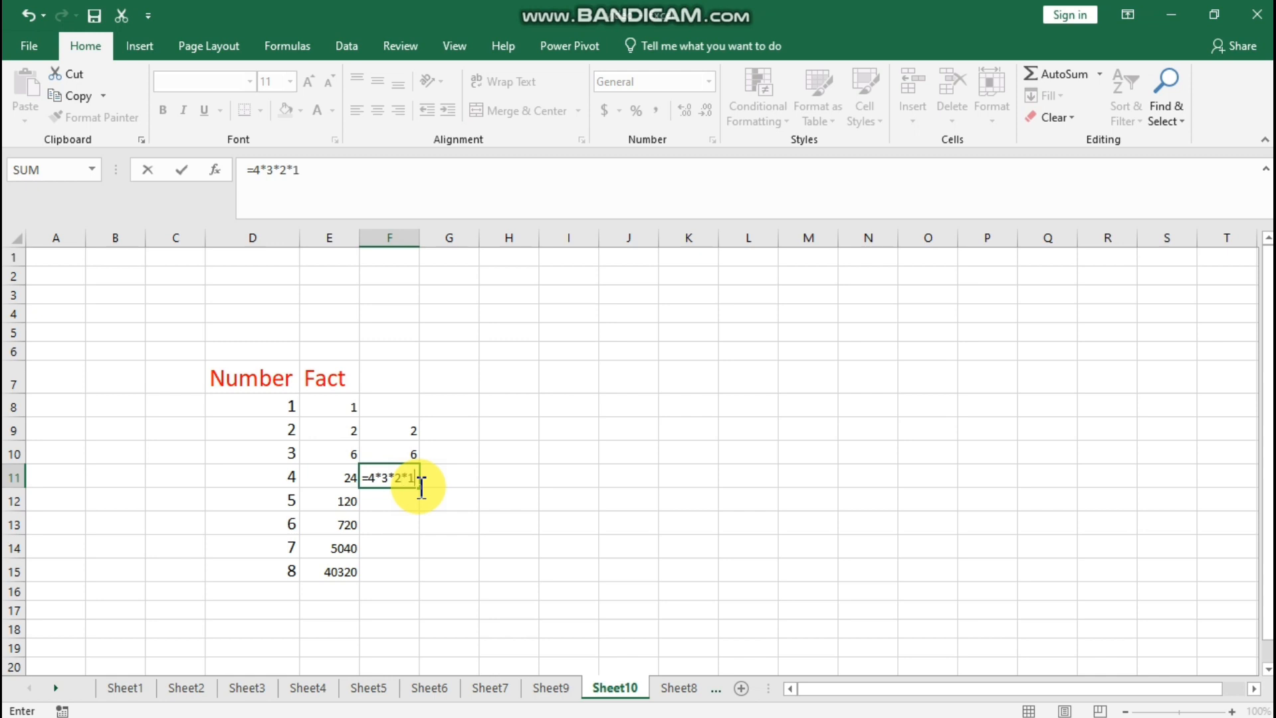
key("Return")
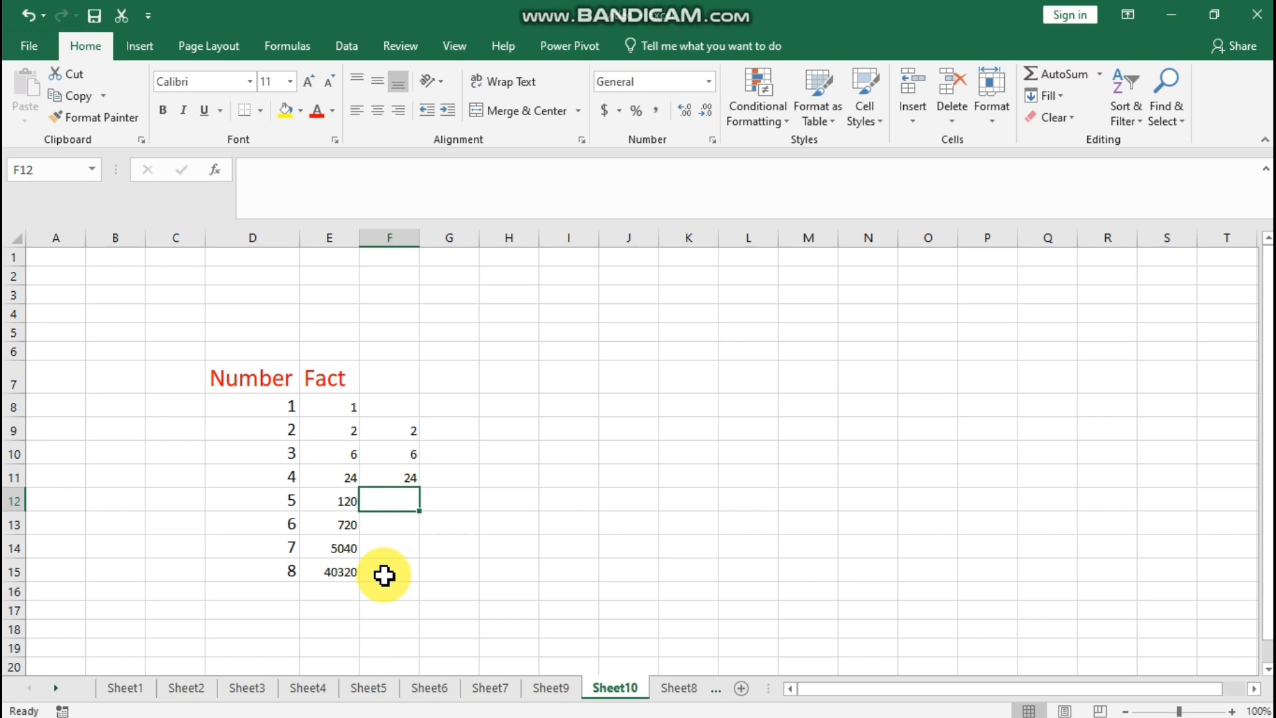
On Sheet9, calculate the square root of the first number in D7 with the formula =SQRT(C7)
key("ctrl+Page_Up")
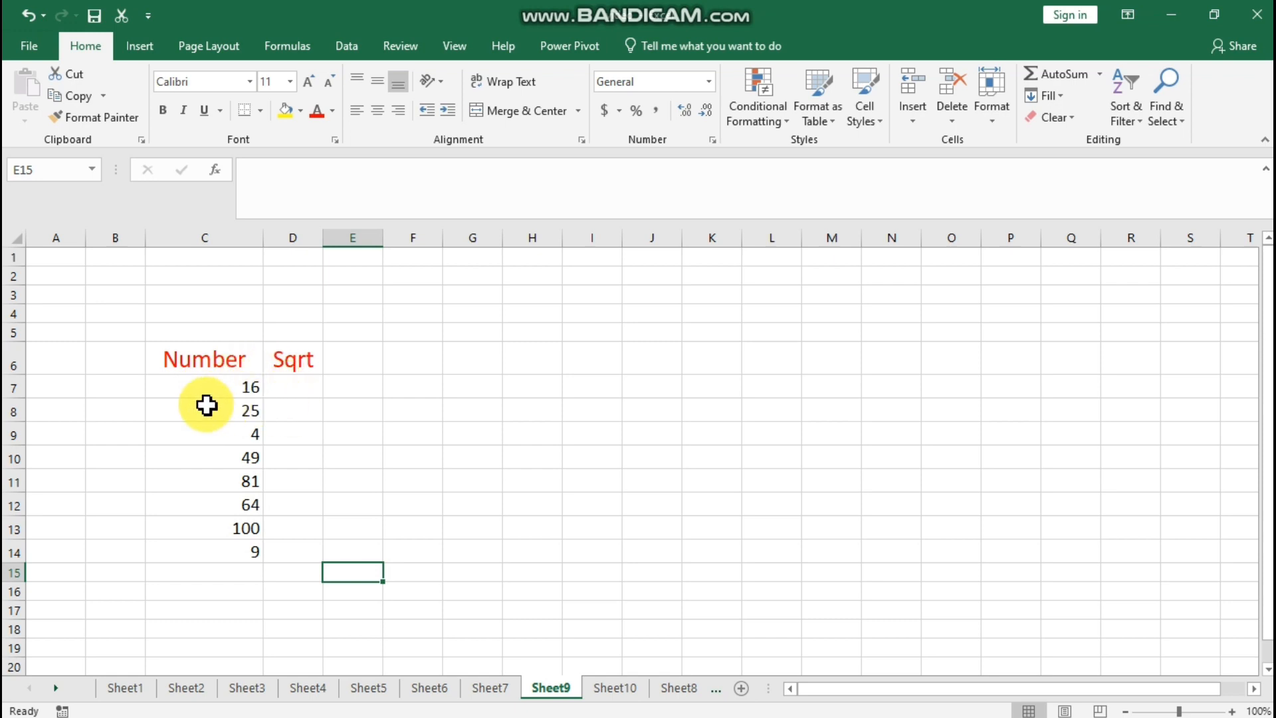
left_click(304, 385)
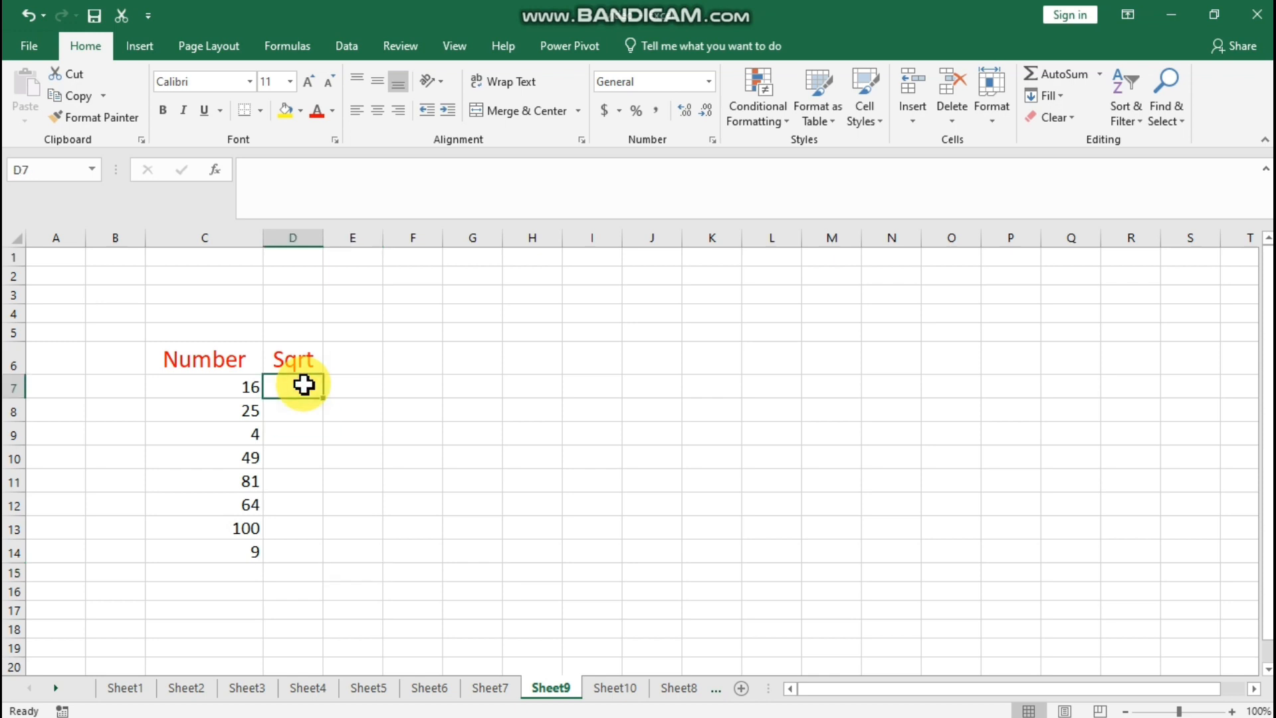
type("=")
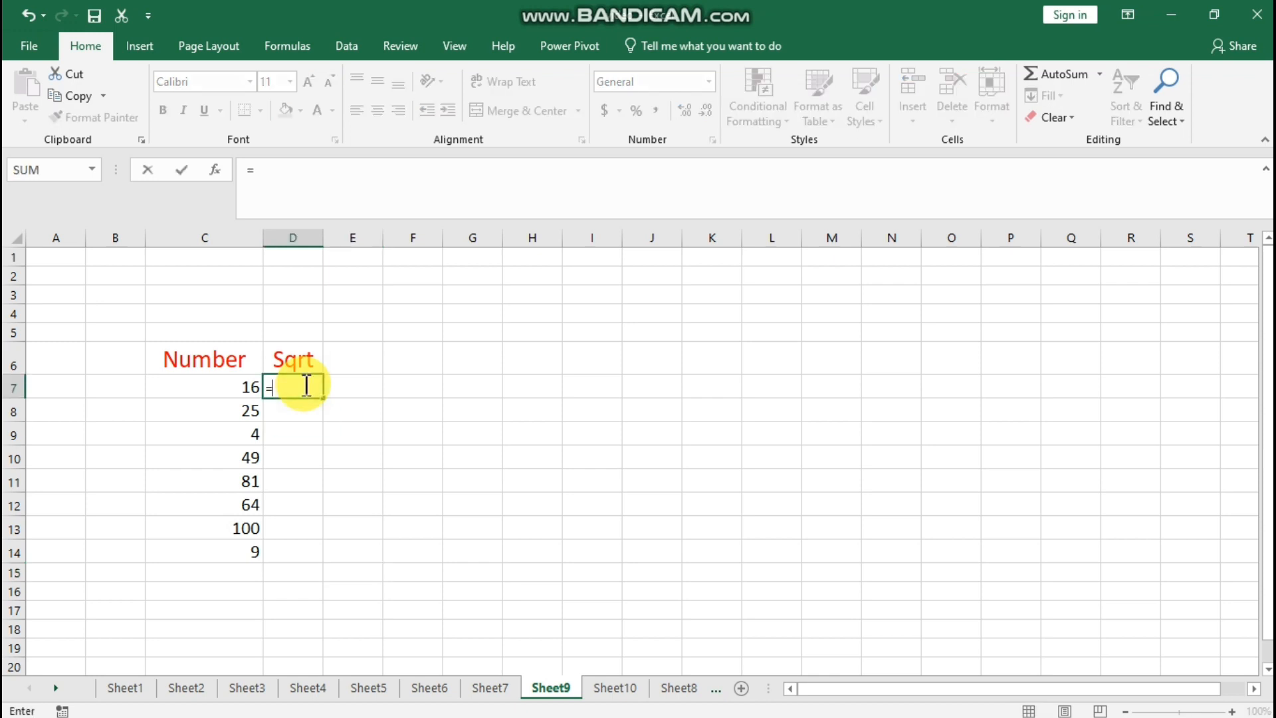
type("sqrt")
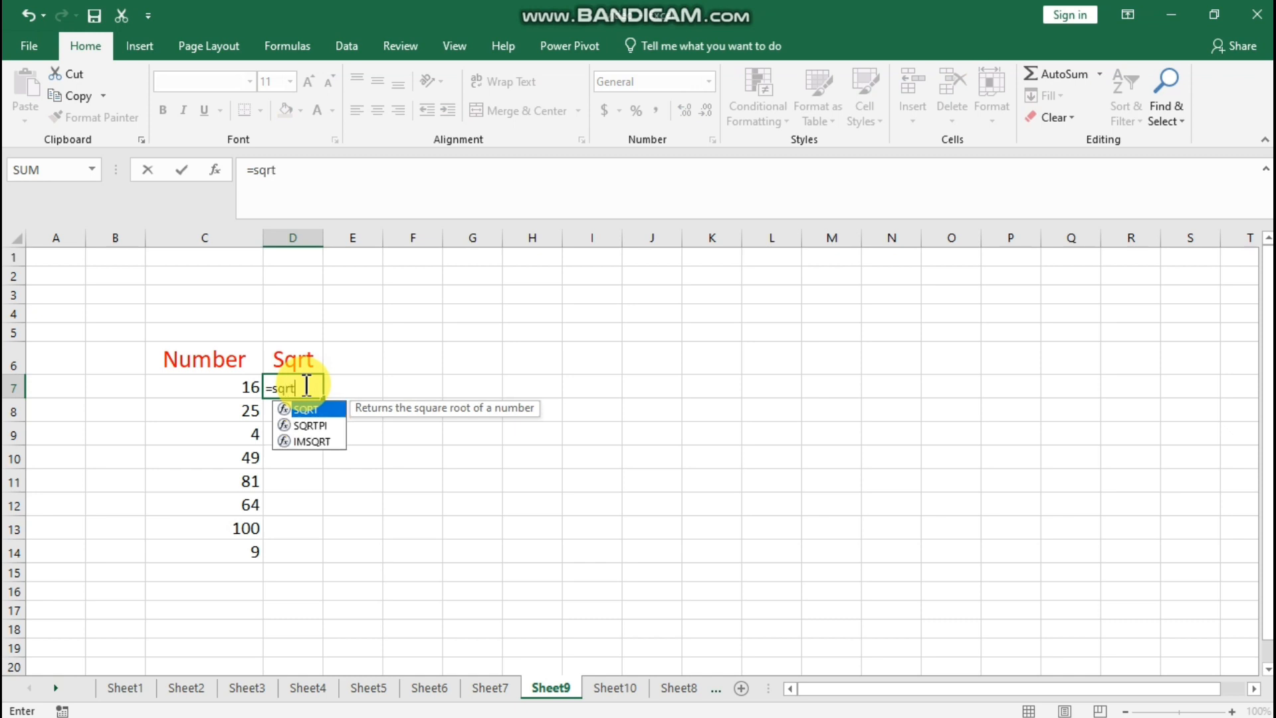
type("(")
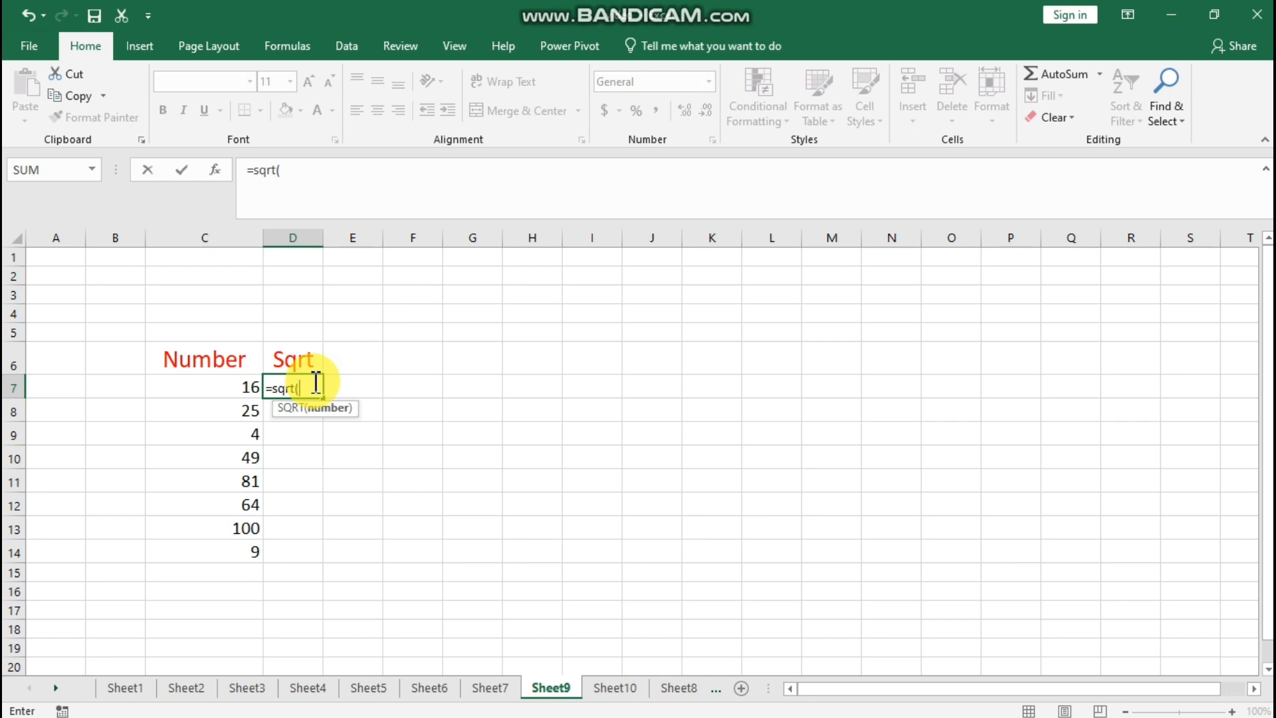
left_click(233, 392)
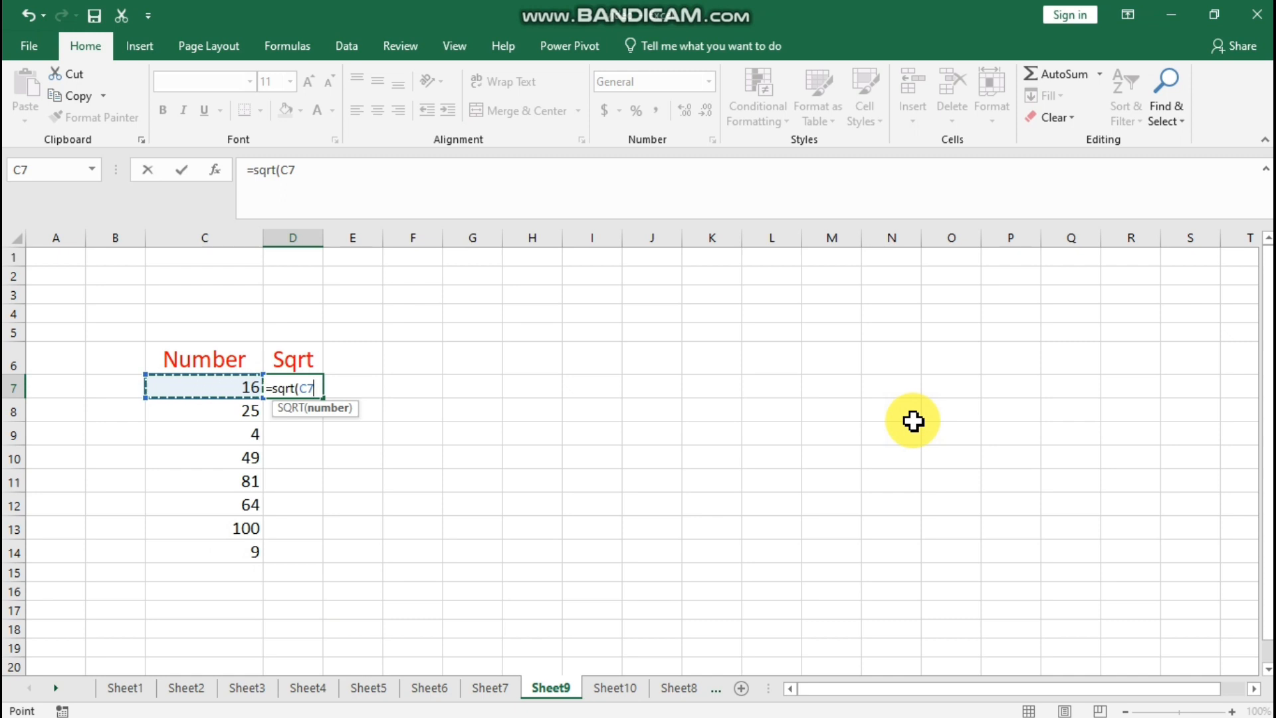
type(")")
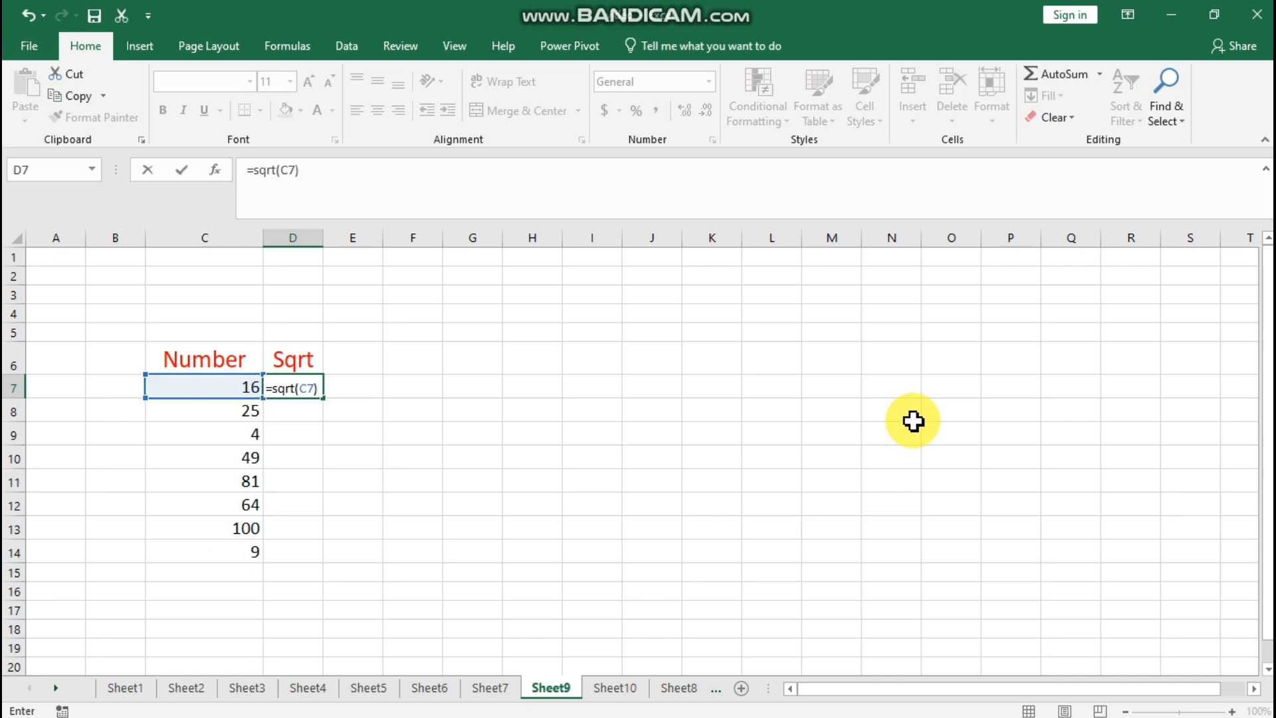
key("Return")
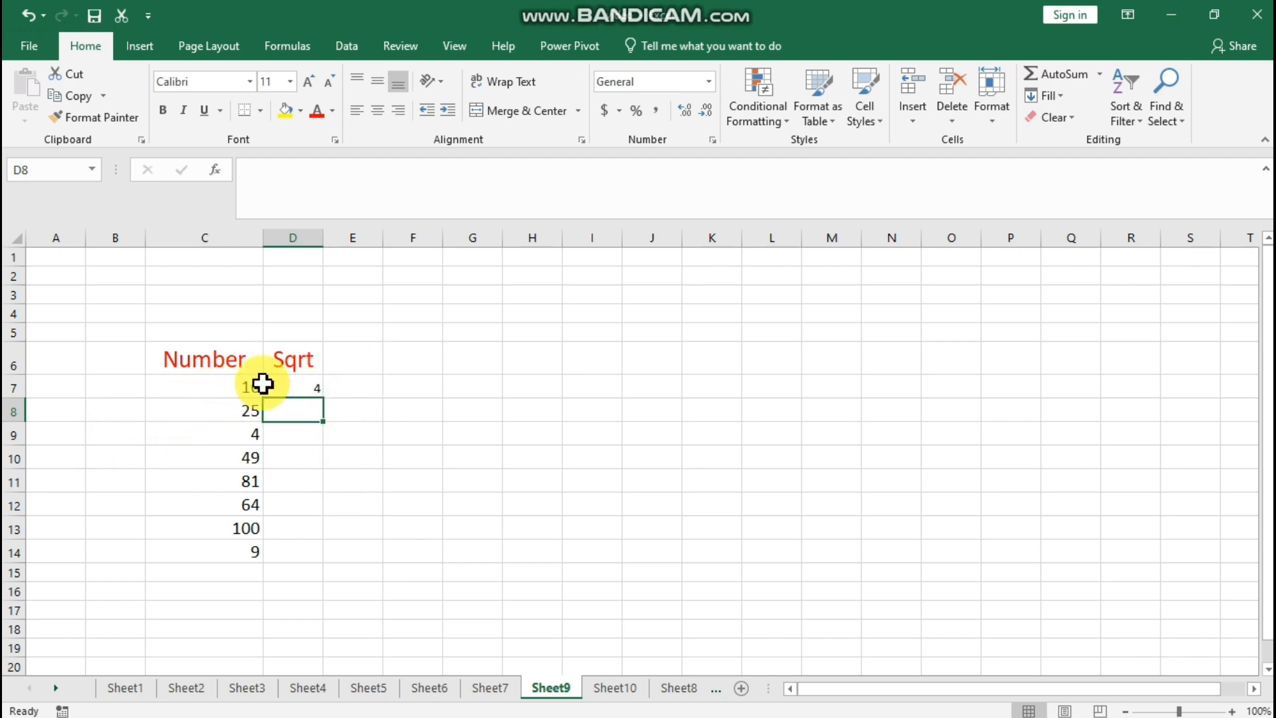
Fill the SQRT formula from D7 down the Sqrt column to row 14
key("Down")
key("Down")
key("Down")
key("Down")
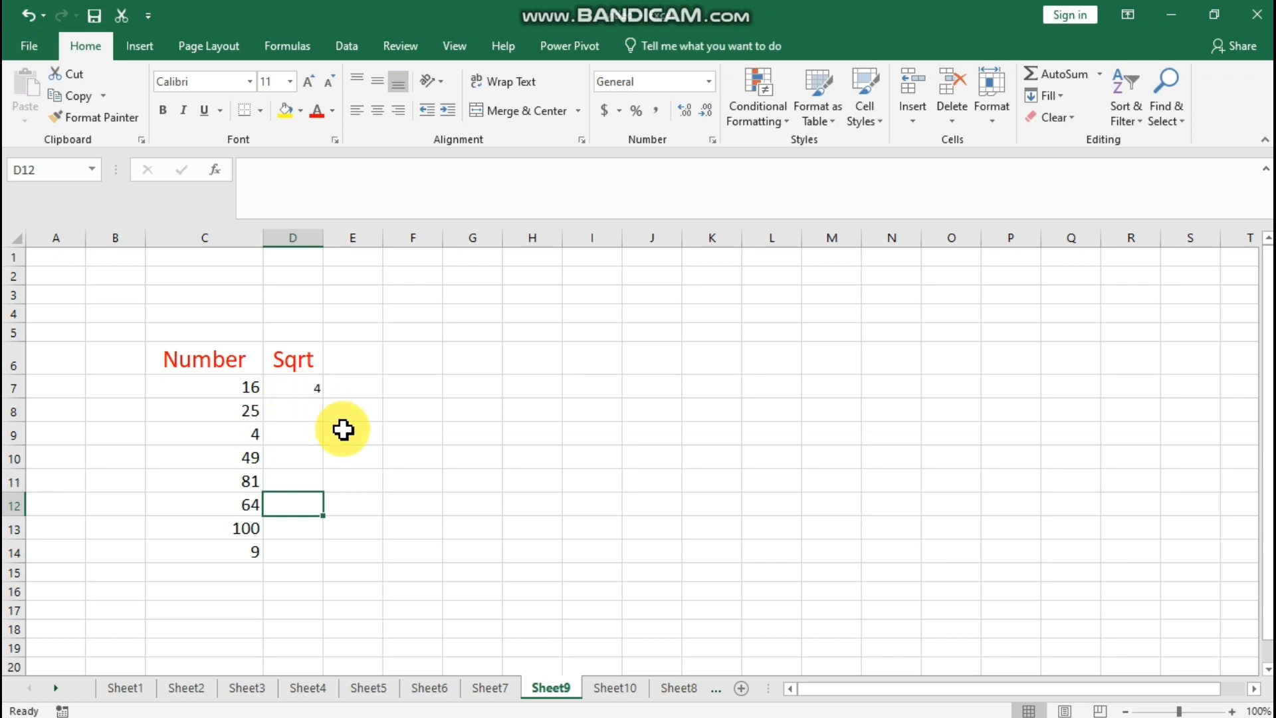
left_click(303, 383)
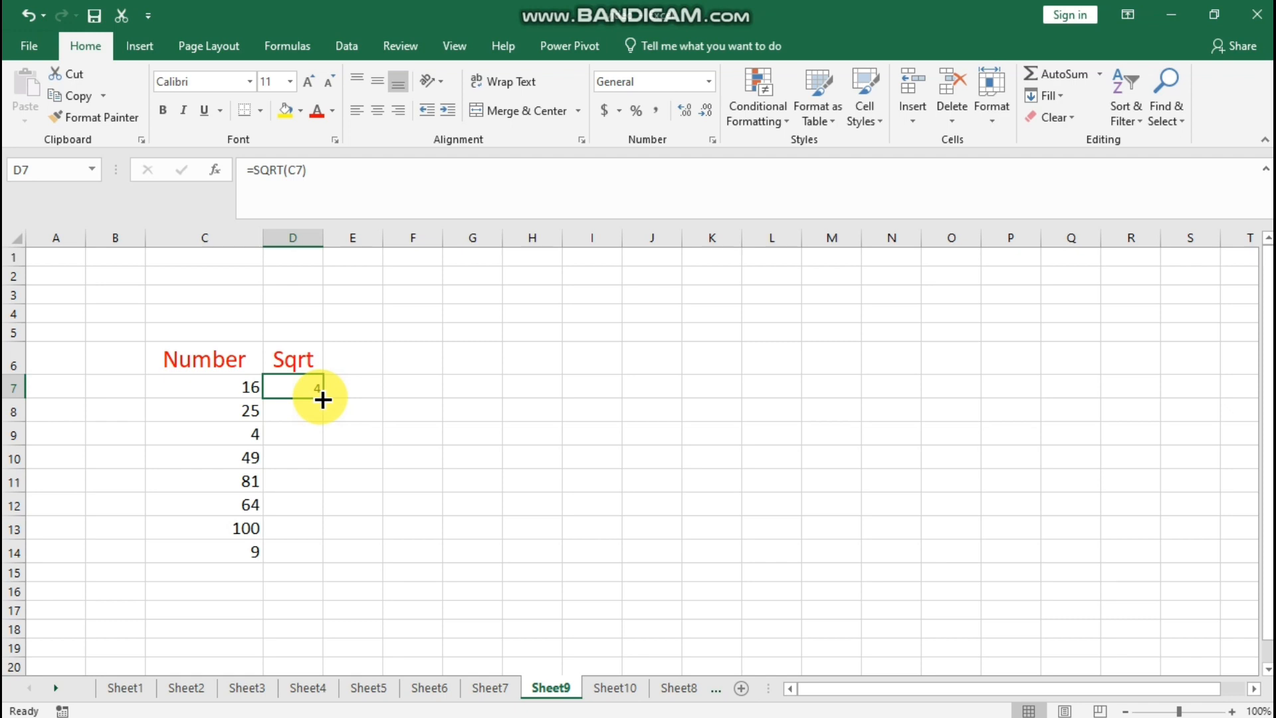
double_click(323, 398)
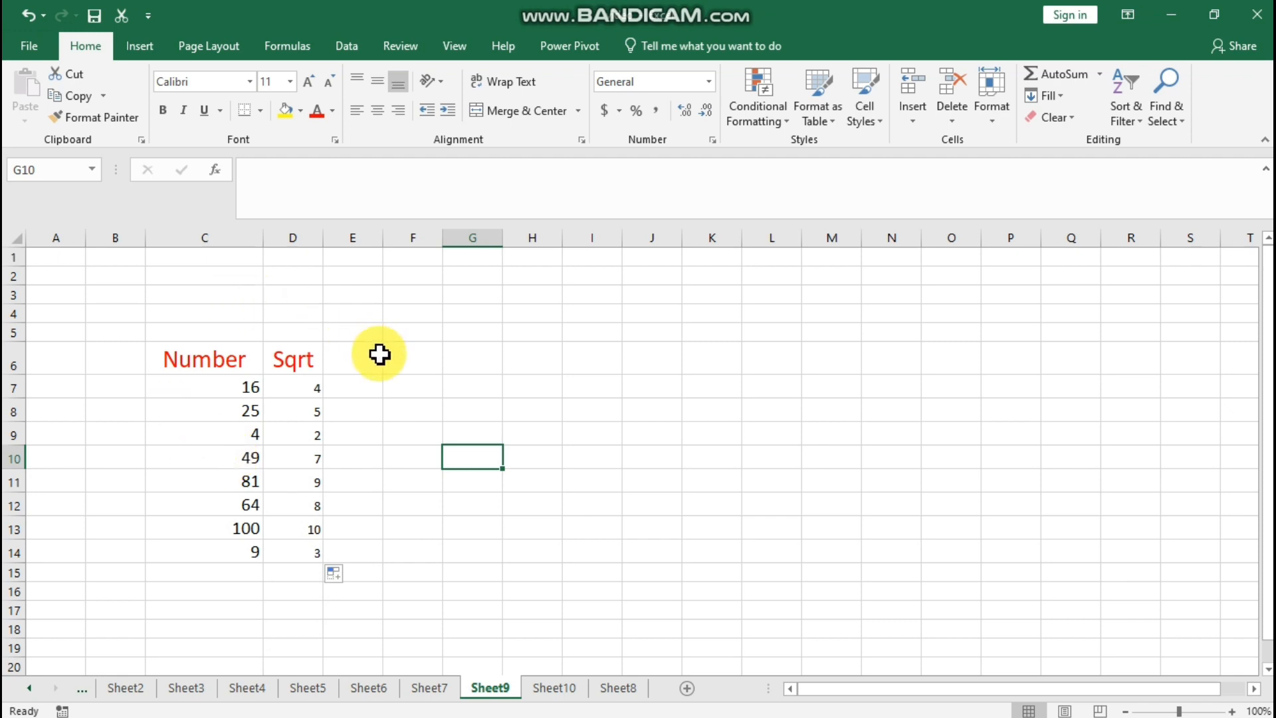
On Sheet8, raise the first number to the power of 3 in E7 with the formula =POWER(D7,3)
left_click(617, 688)
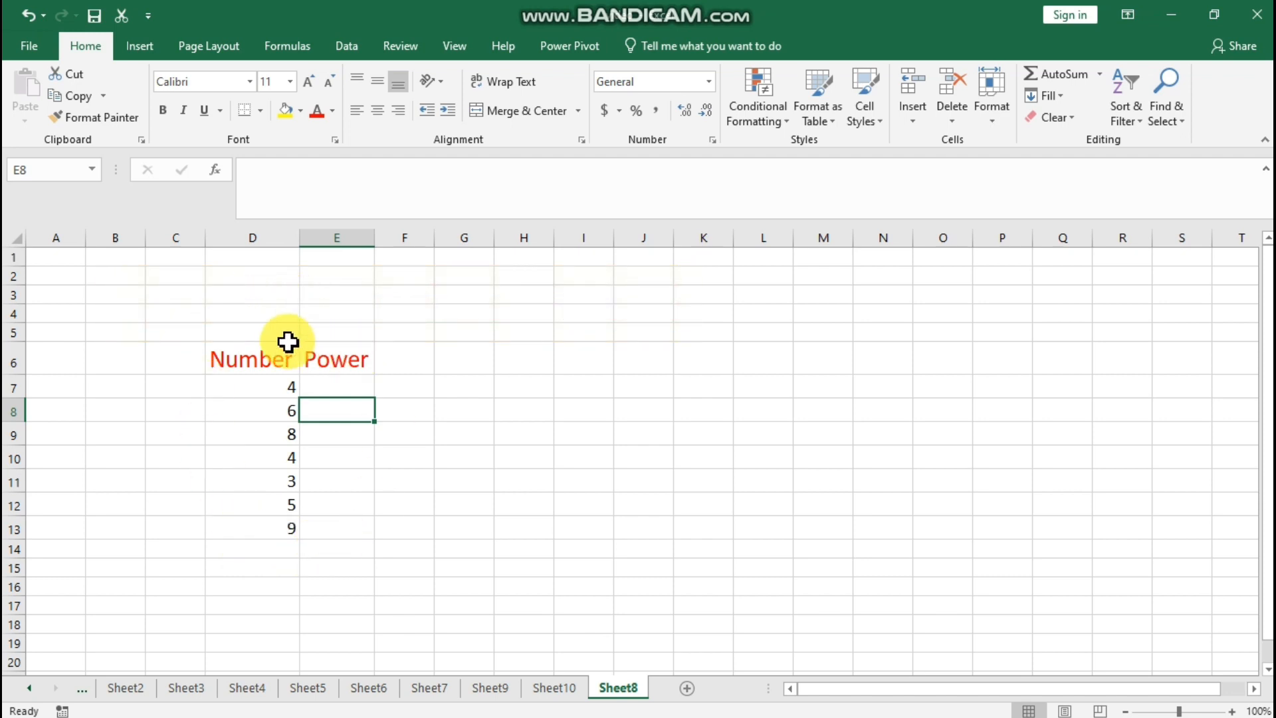
left_click(368, 386)
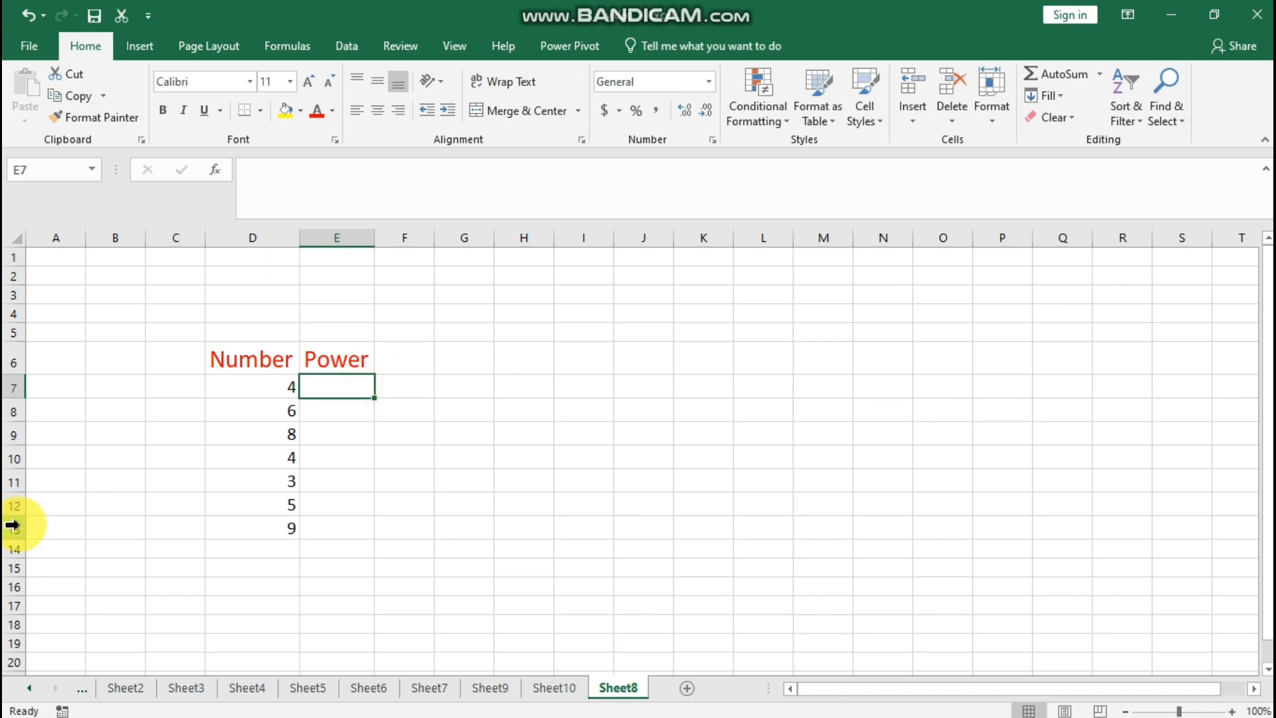
type("=")
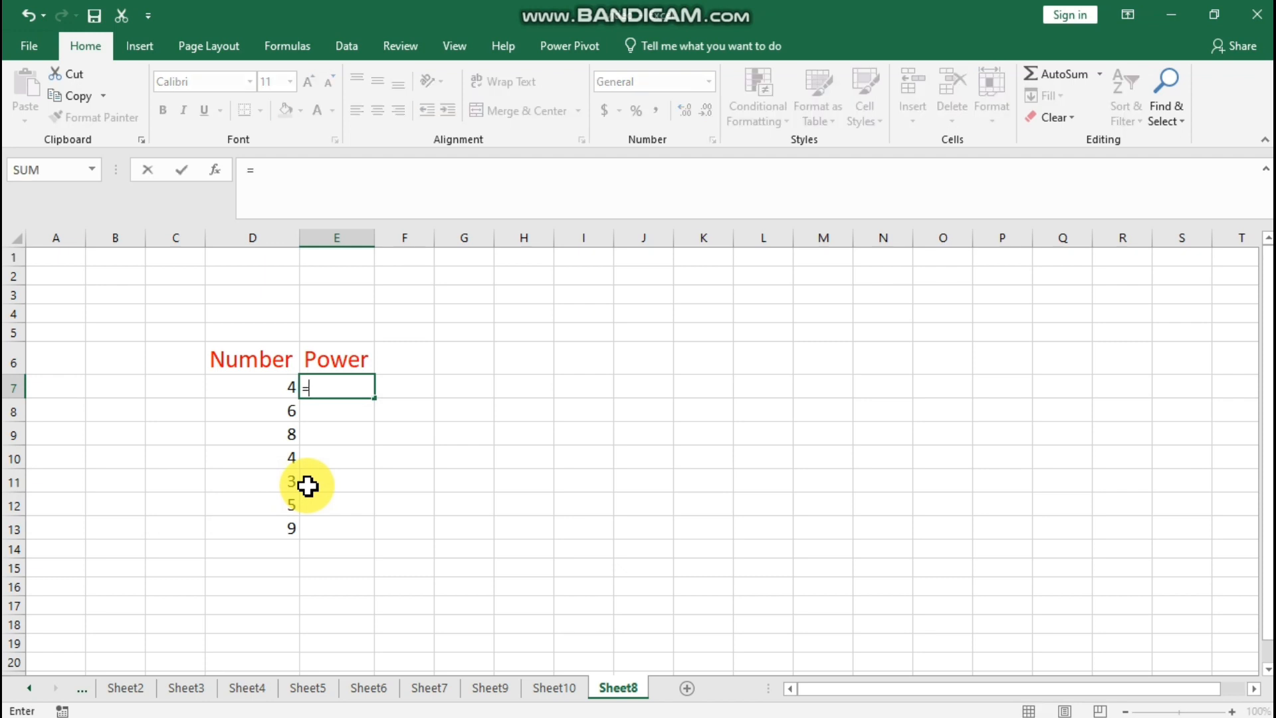
type("p")
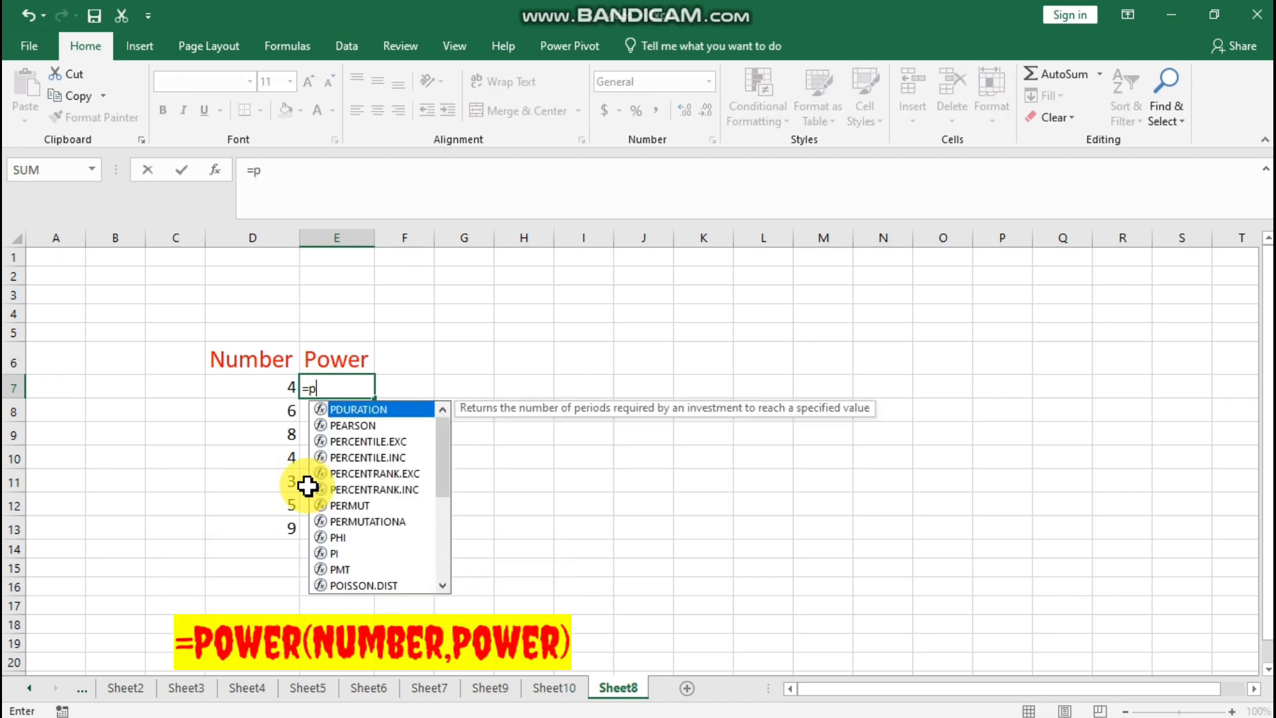
type("o")
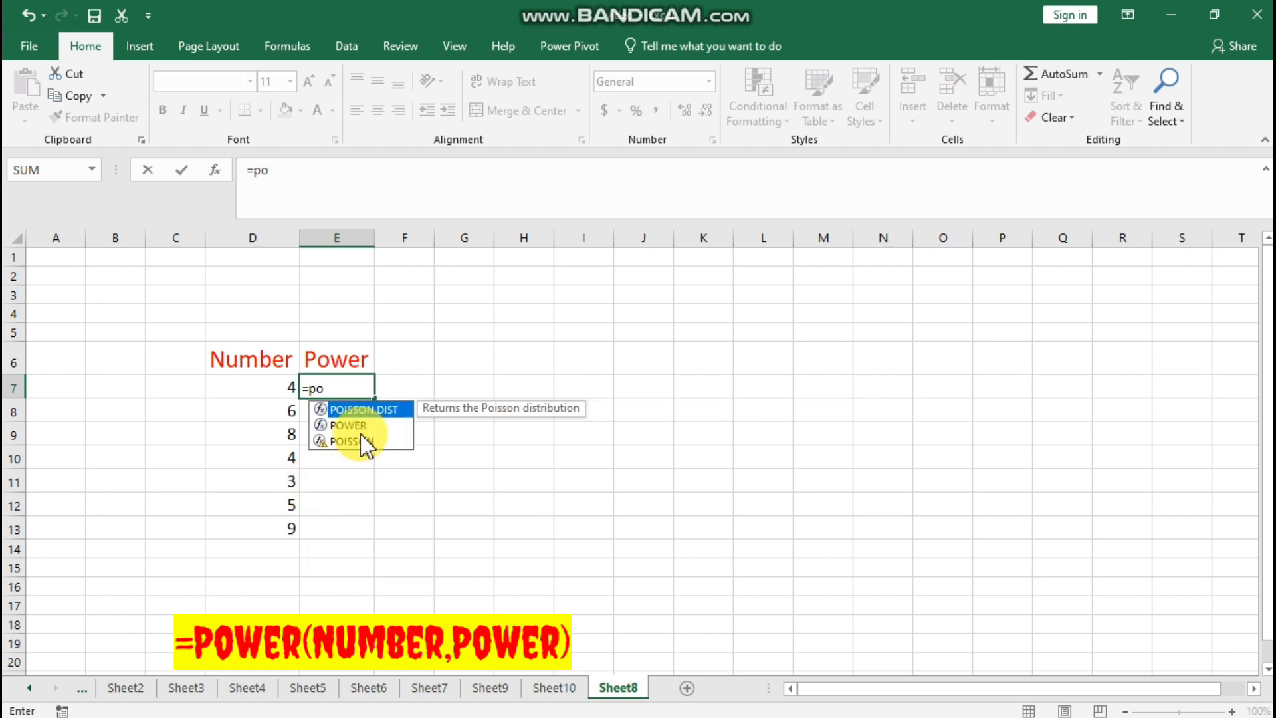
left_click(346, 425)
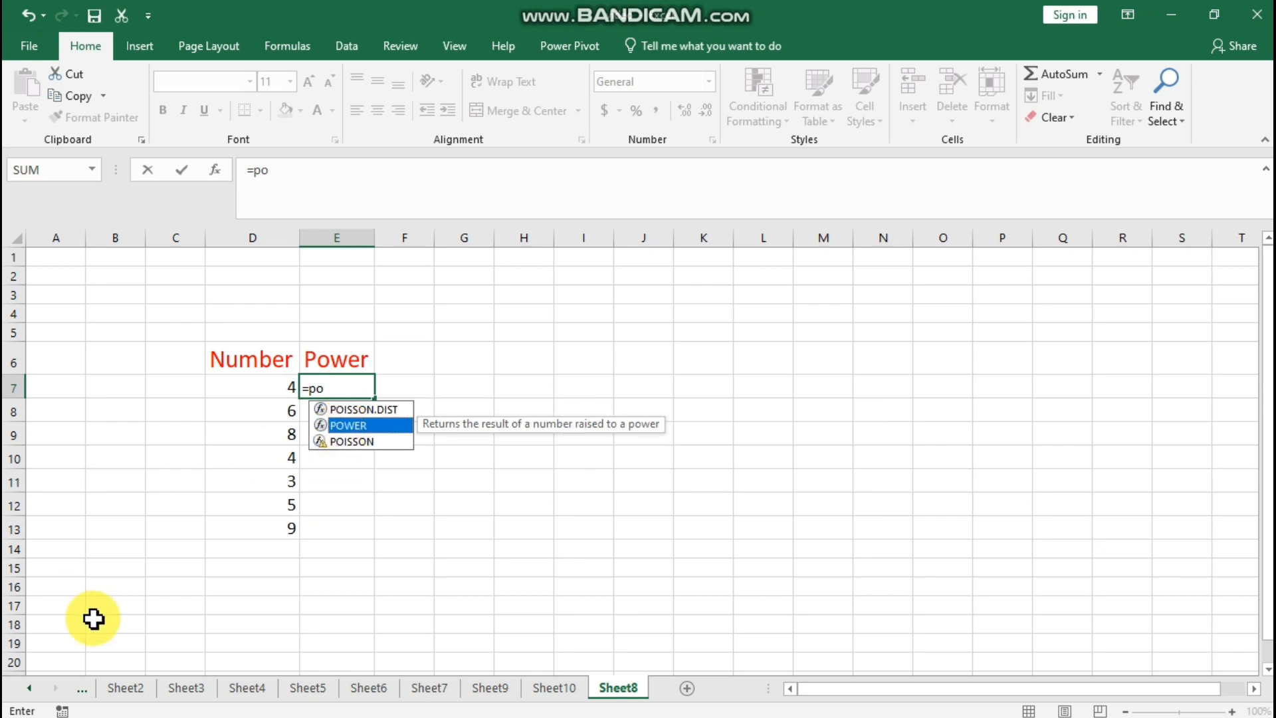
key("Tab")
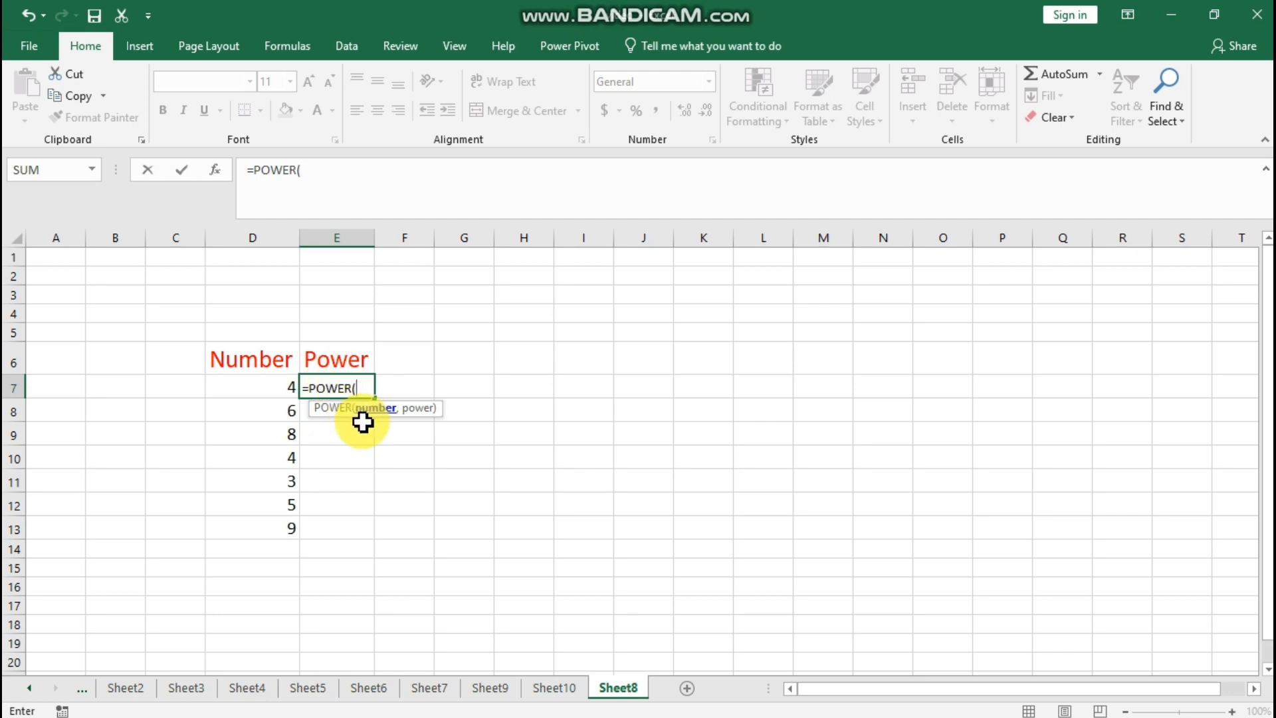
left_click(273, 384)
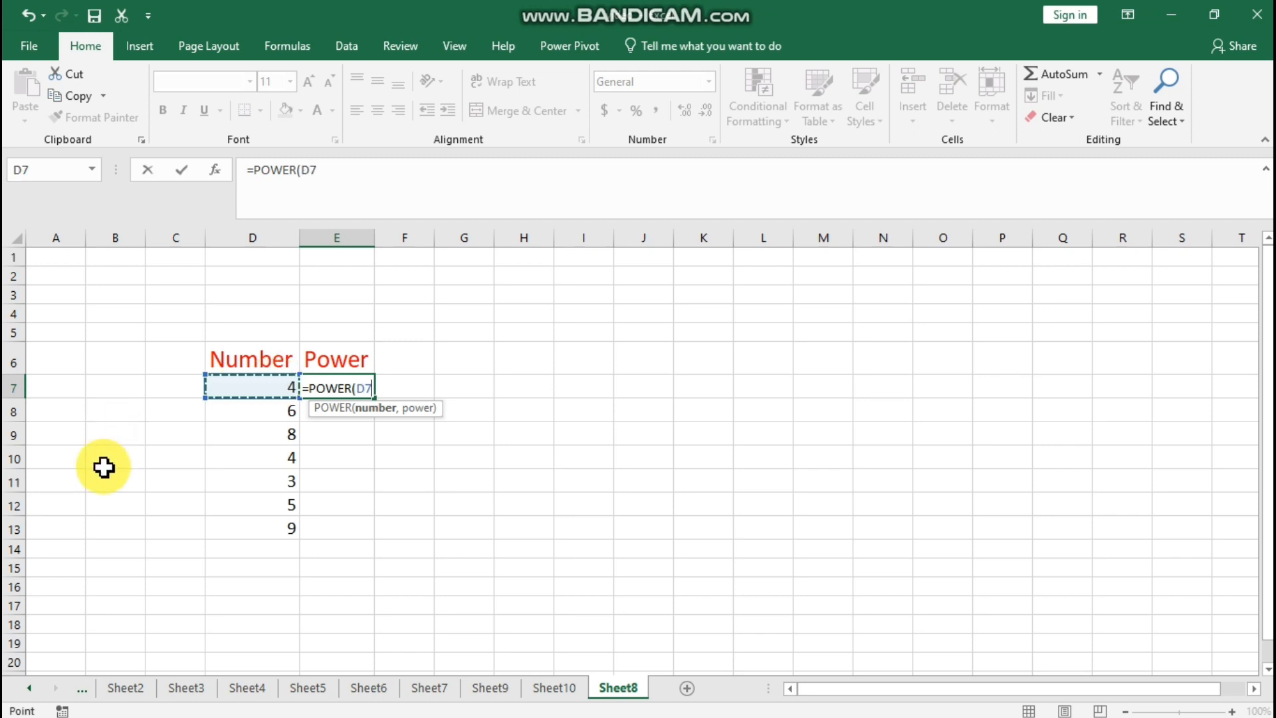
type(",")
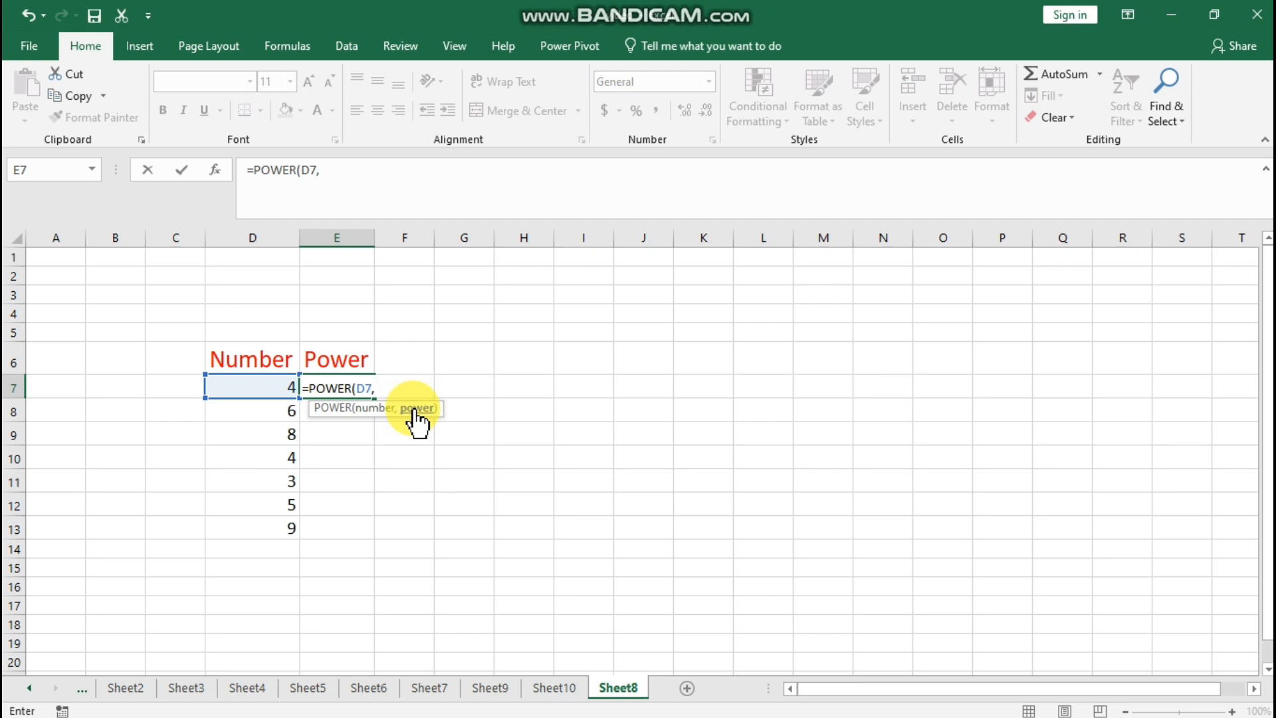
type("3)")
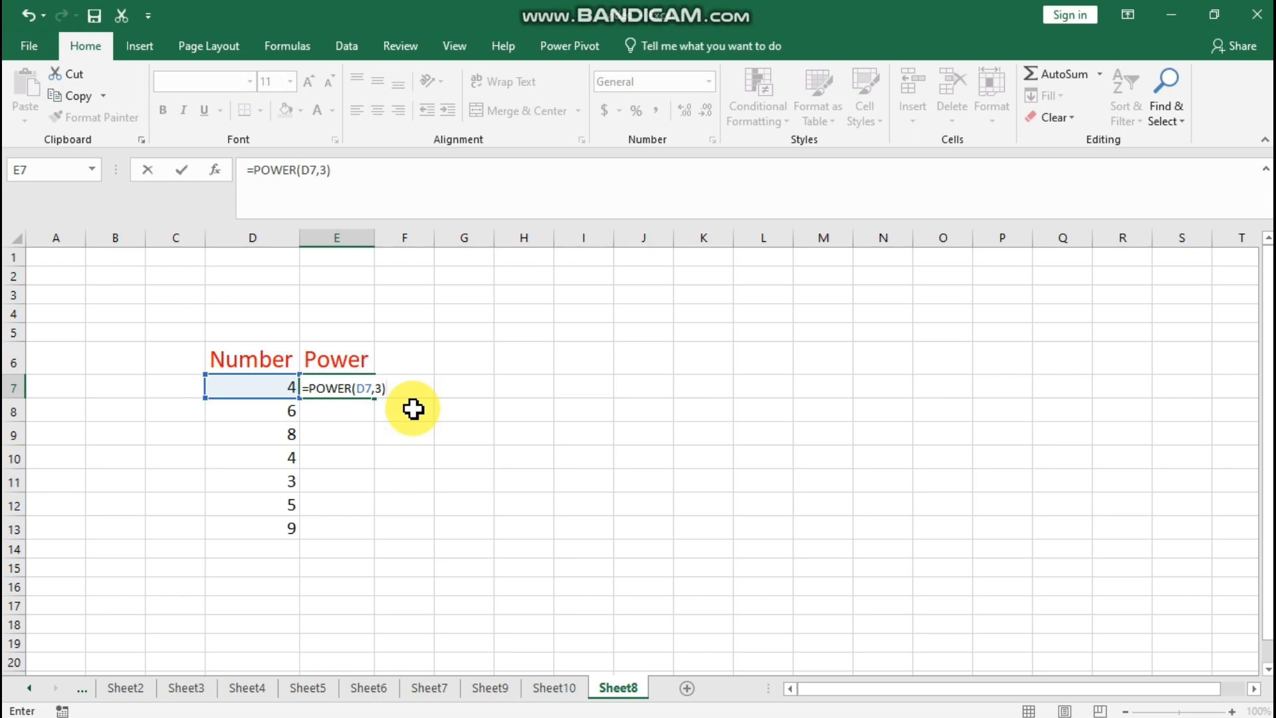
key("Return")
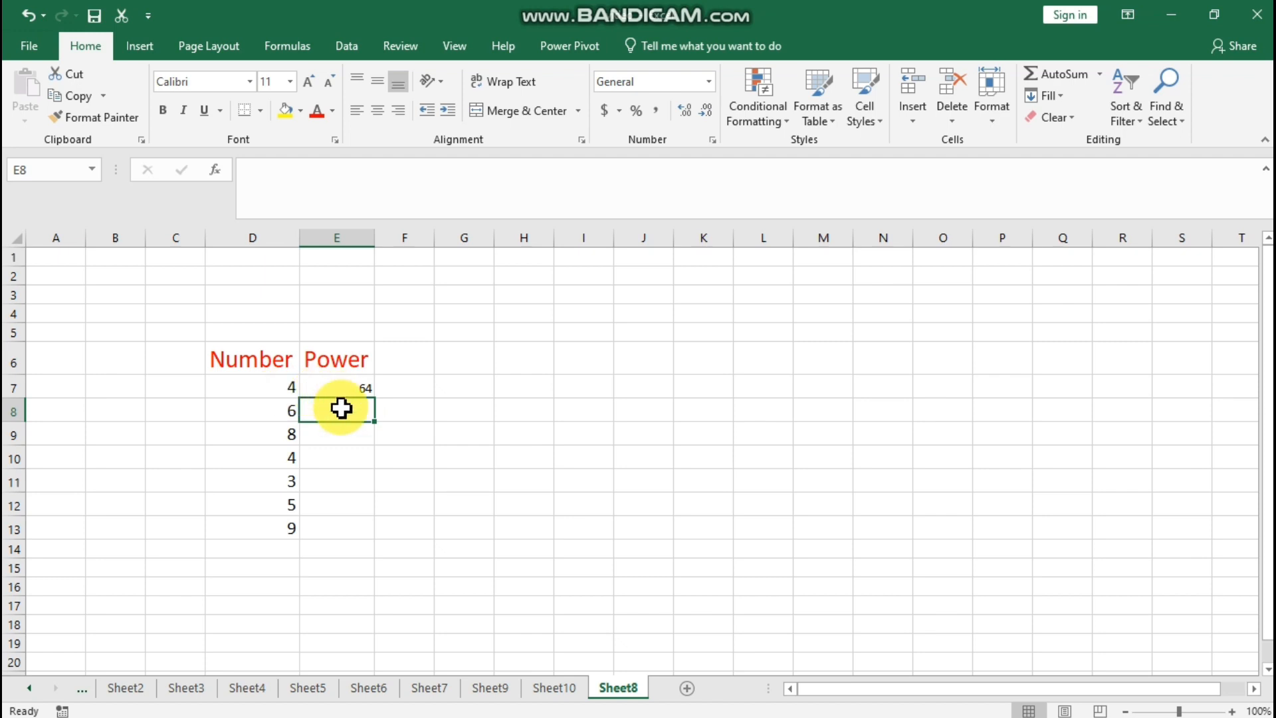
Raise the second number to the power of 2 in E8 with the formula =POWER(D8,2)
type("=")
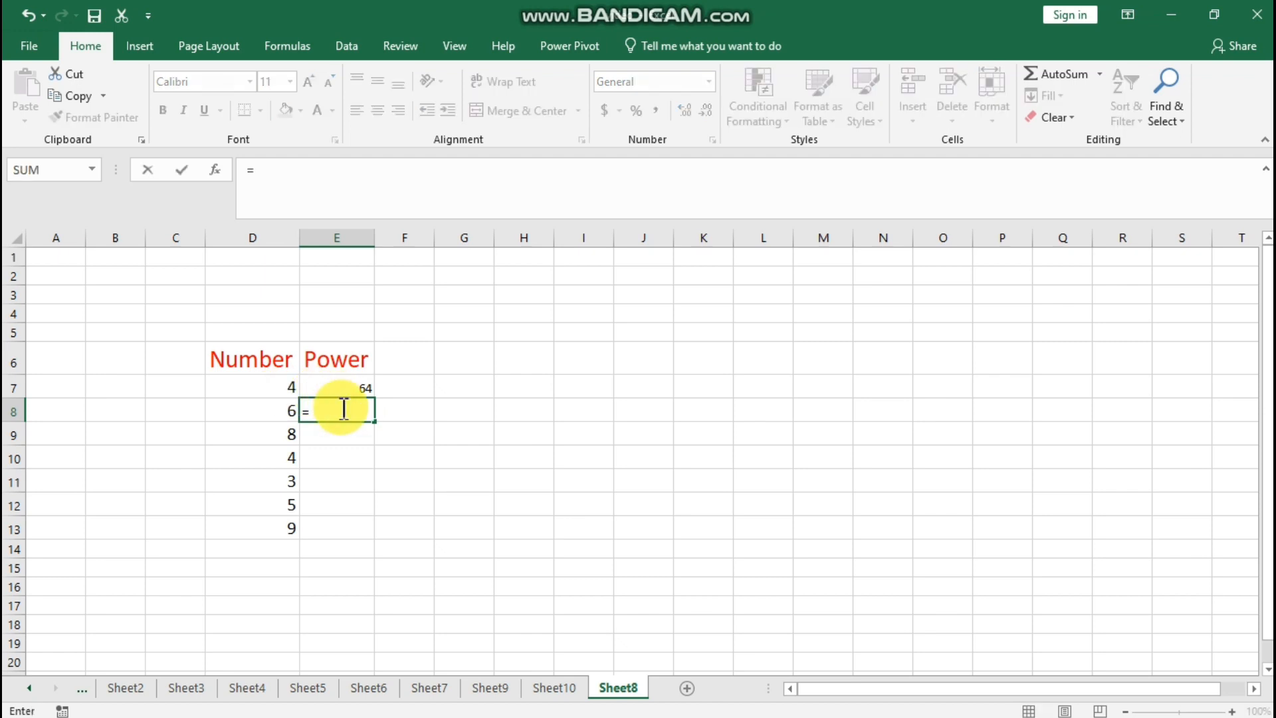
type("po")
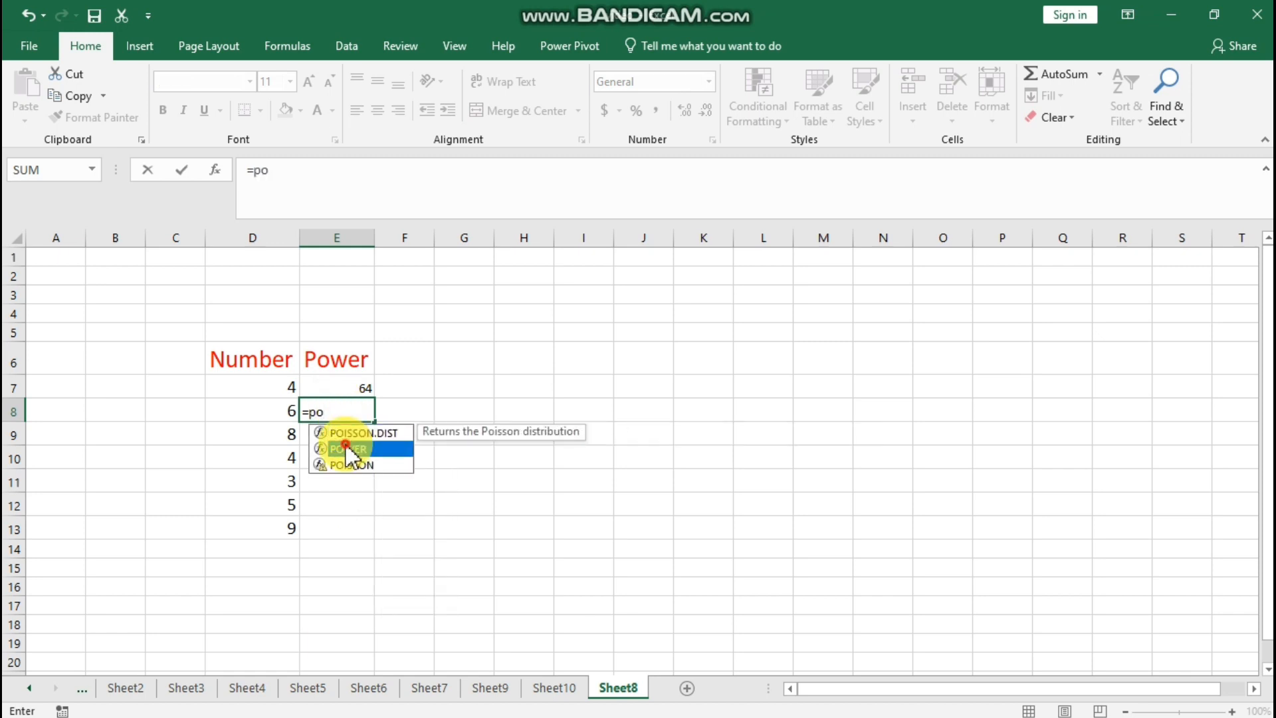
double_click(343, 447)
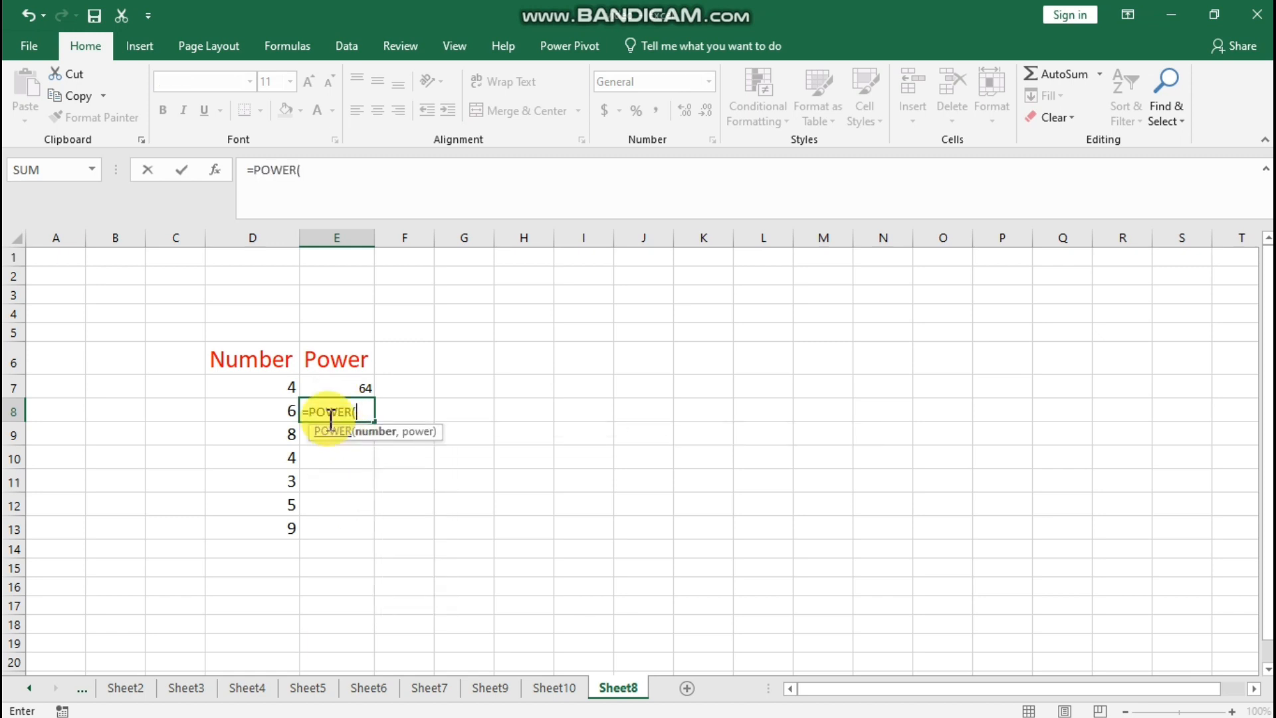
left_click(282, 410)
type(",2")
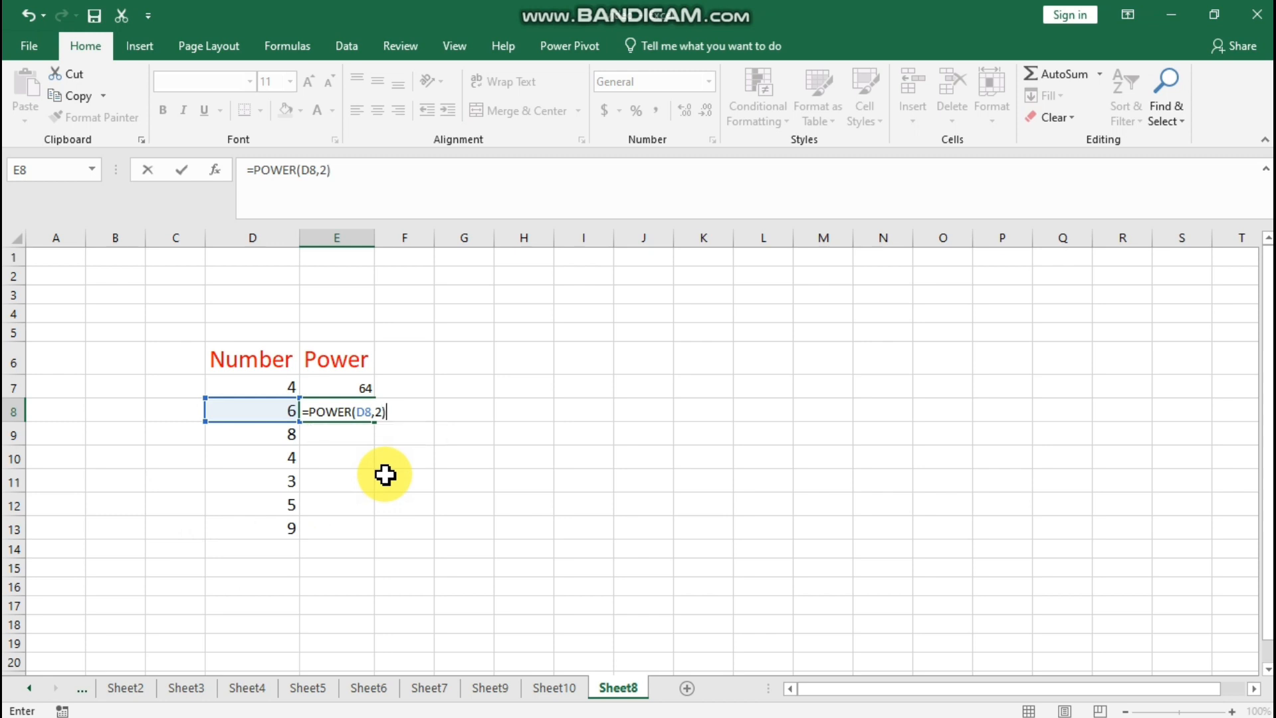
key("Return")
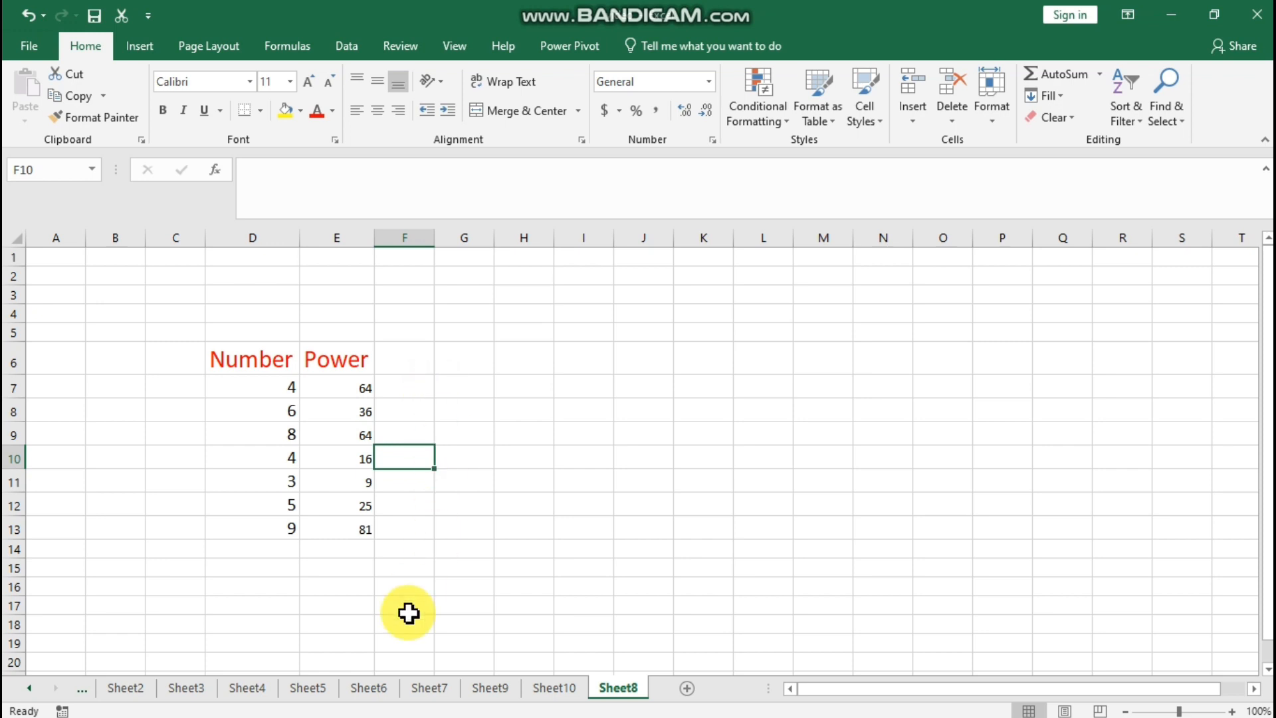
On Sheet6, count the cells containing numbers in the product table in F8 with the formula =COUNT(A3:D10)
left_click(362, 691)
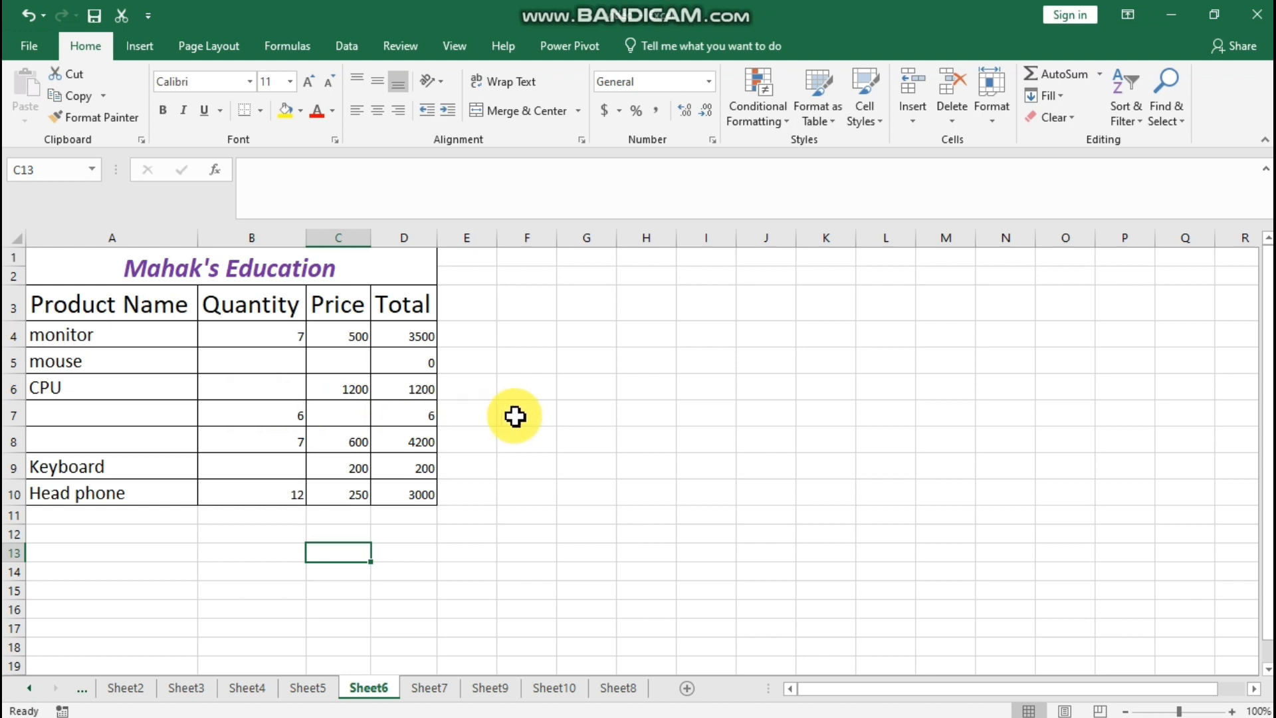
left_click(585, 435)
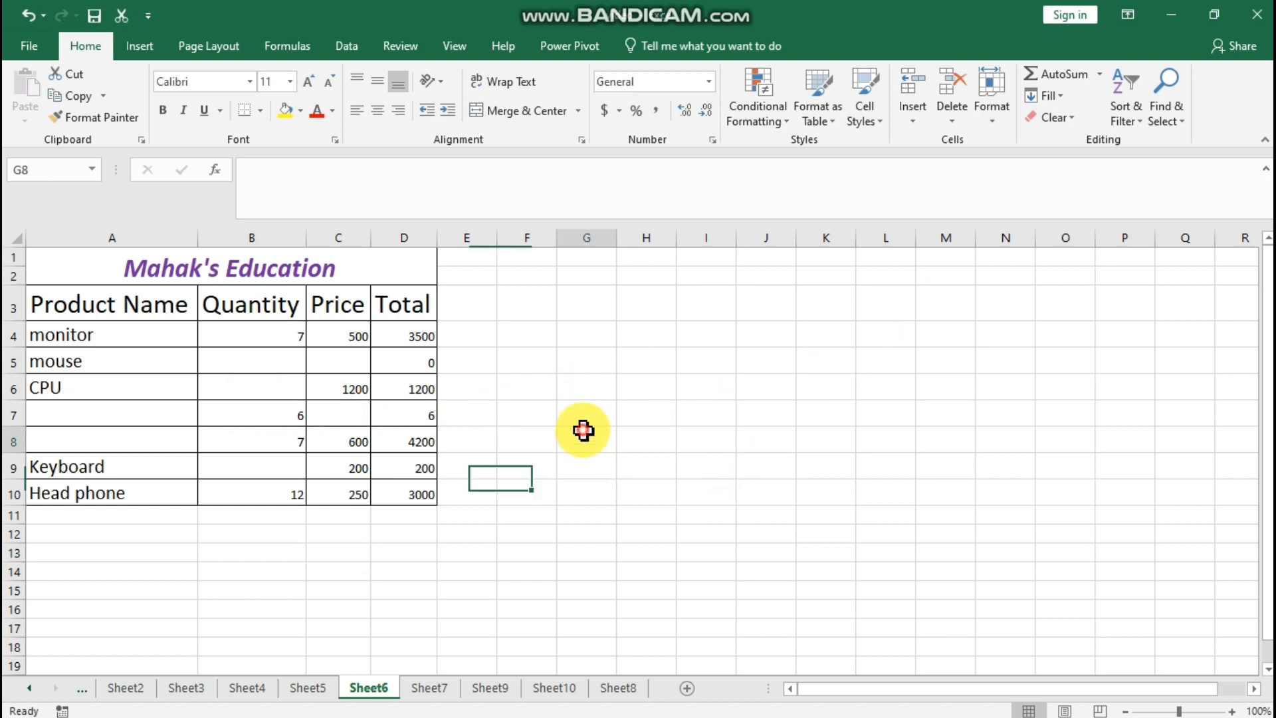
left_click(447, 313)
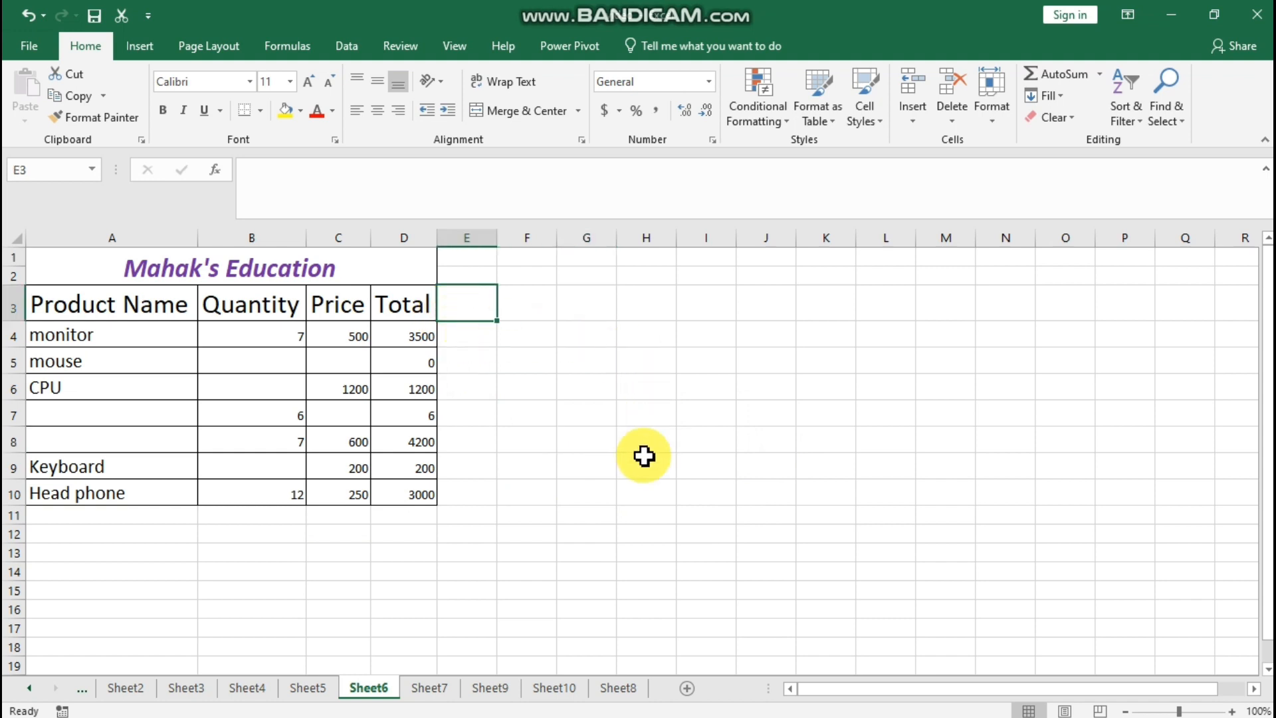
left_click(548, 439)
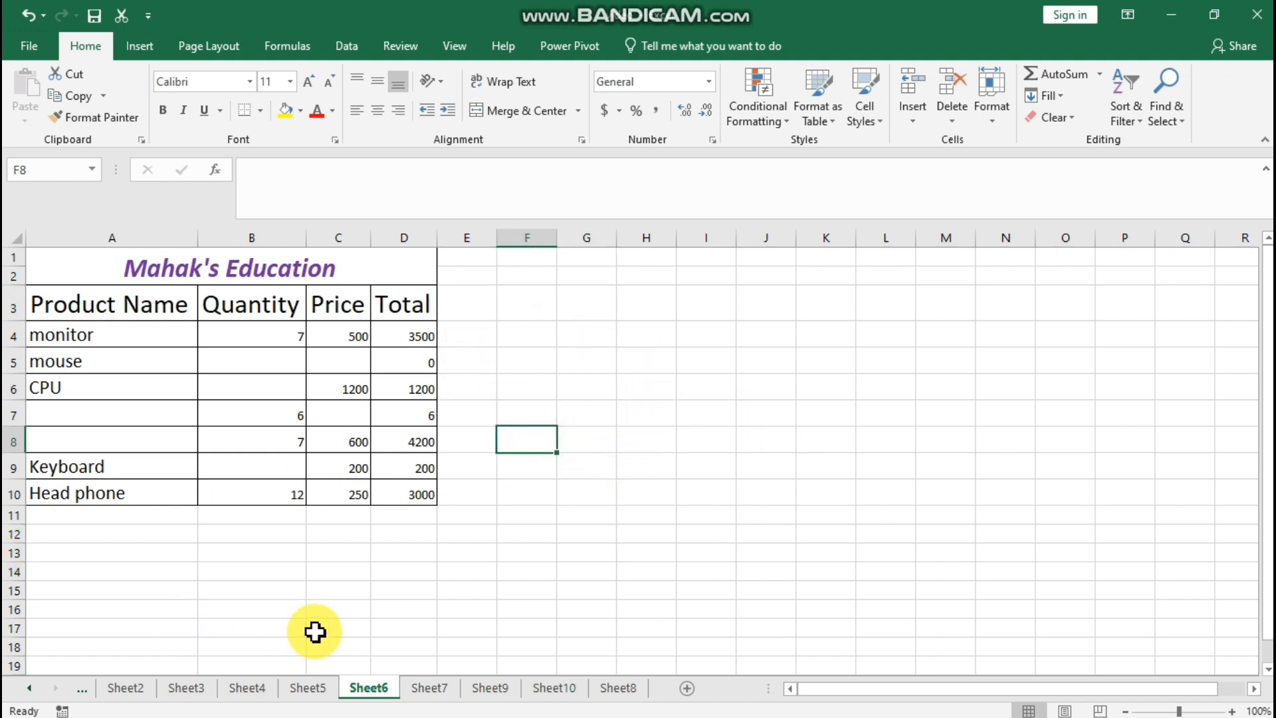
type("=")
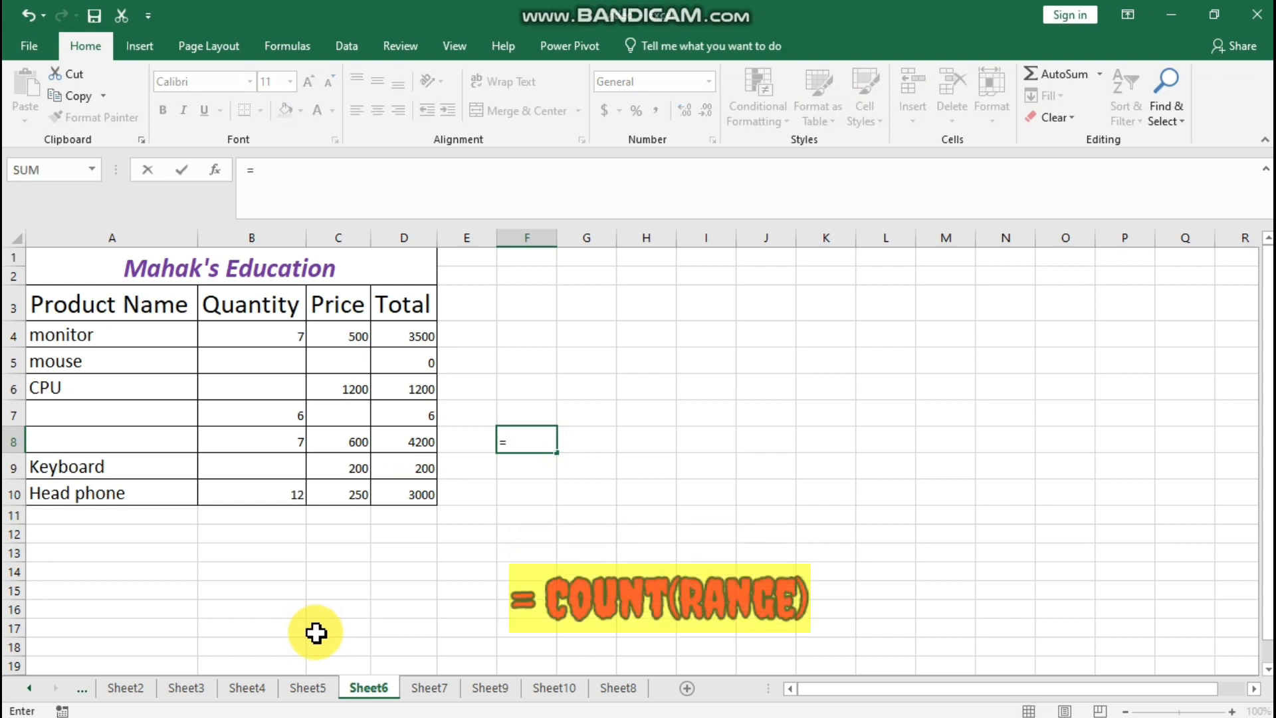
type("cou")
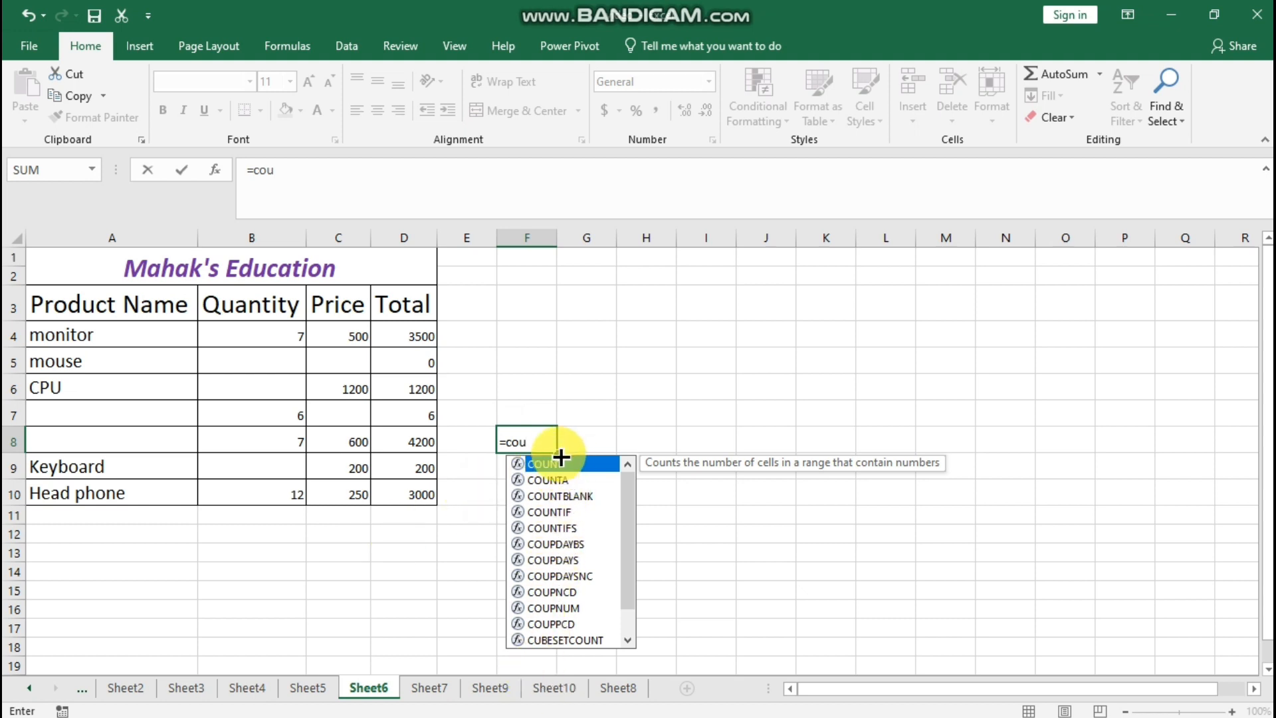
key("Tab")
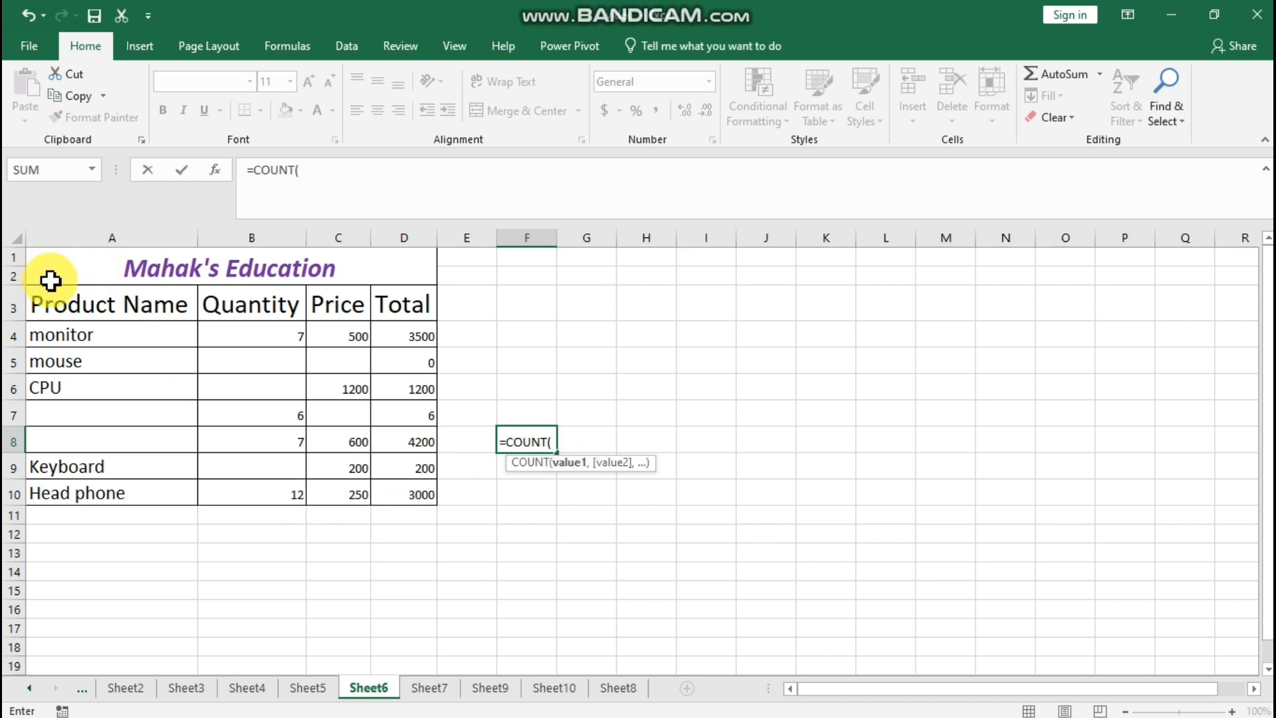
left_click_drag(32, 309, 375, 491)
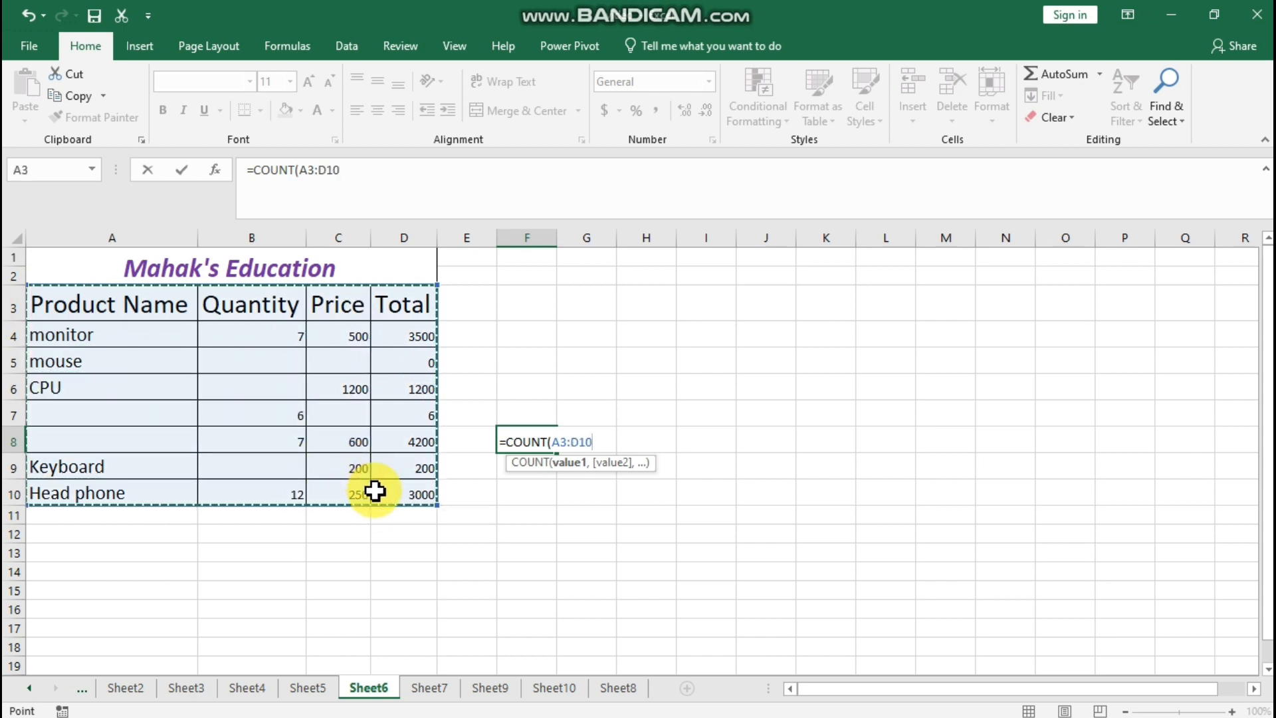
type(")")
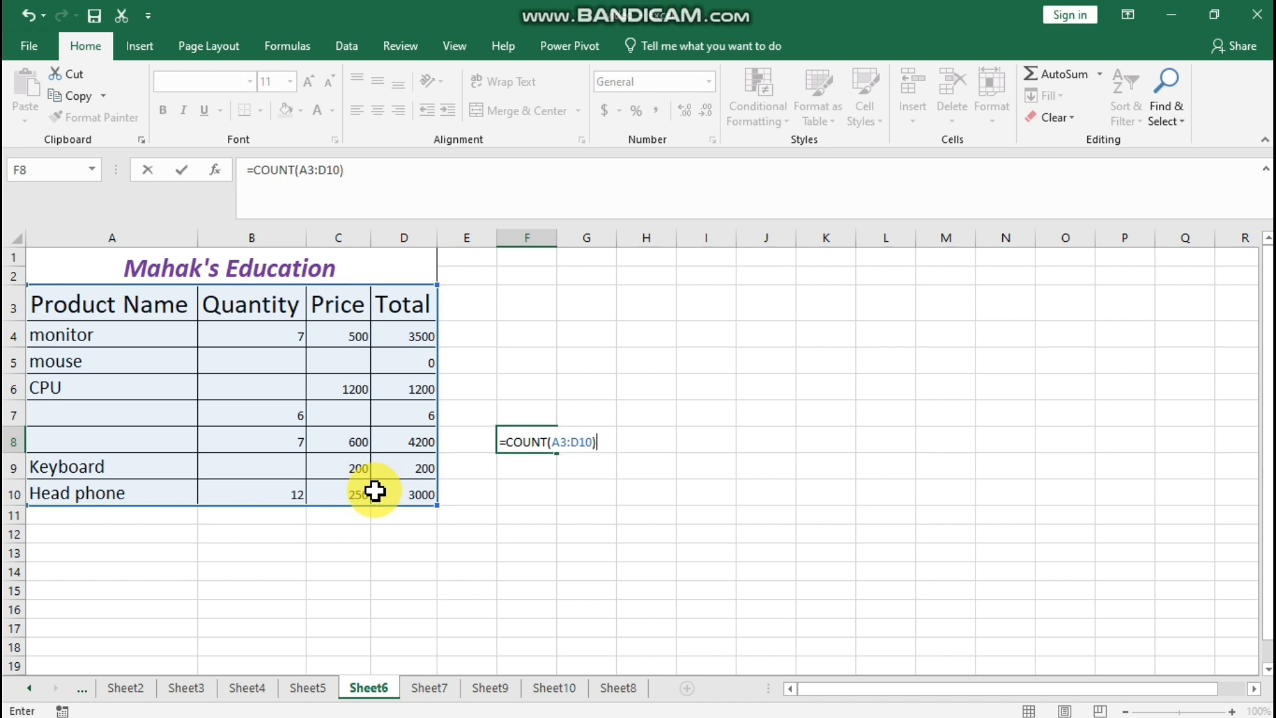
key("Return")
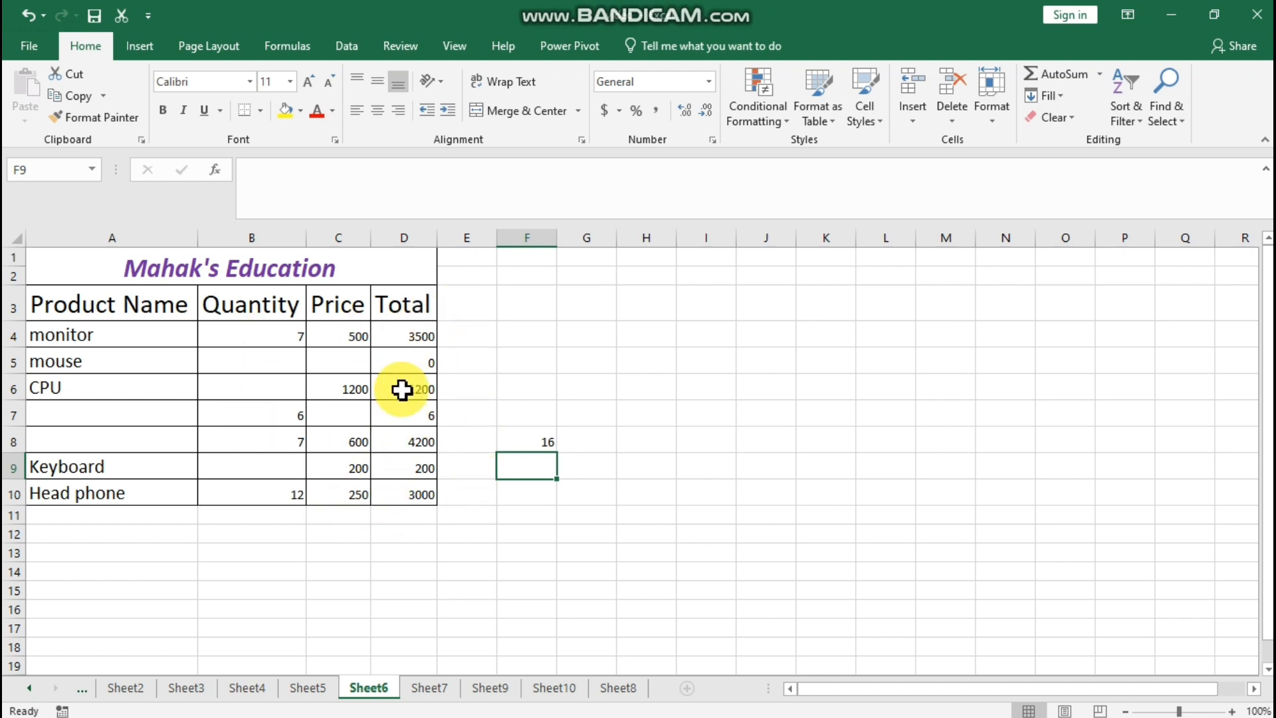
left_click(509, 433)
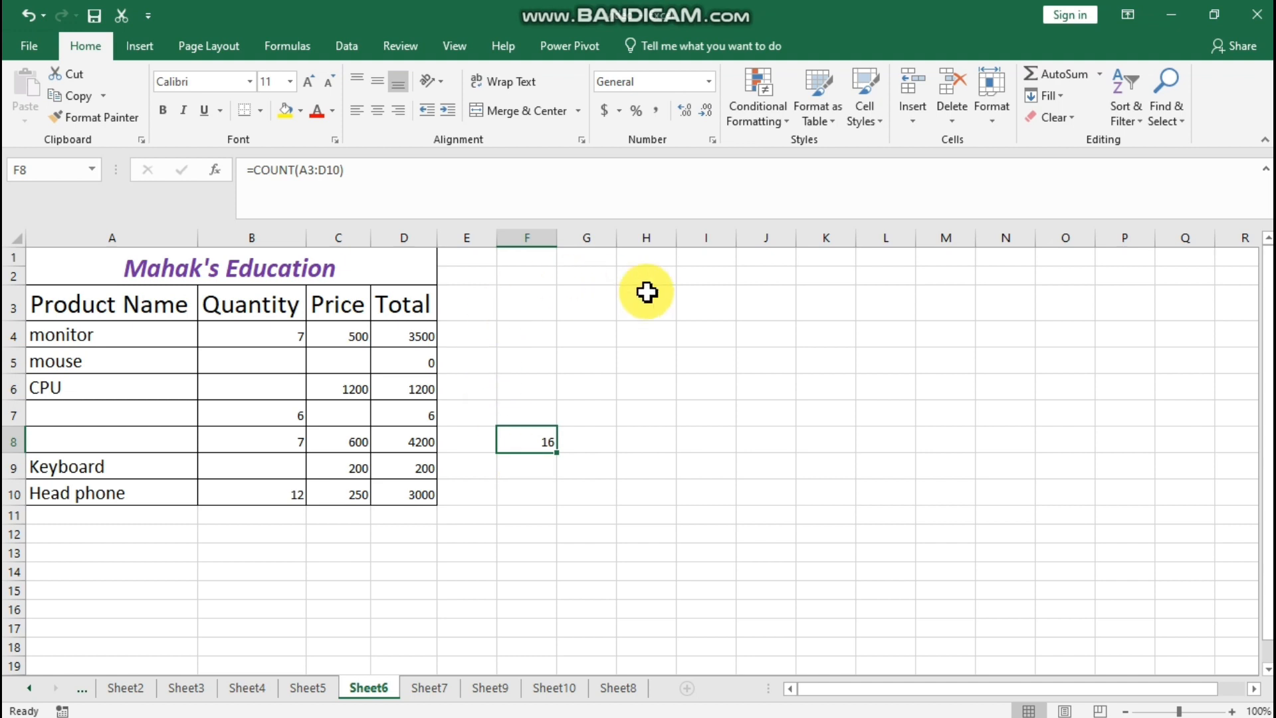
Count the non-empty cells of the product table in A14 with the formula =COUNTA(A3:D10)
left_click(527, 494)
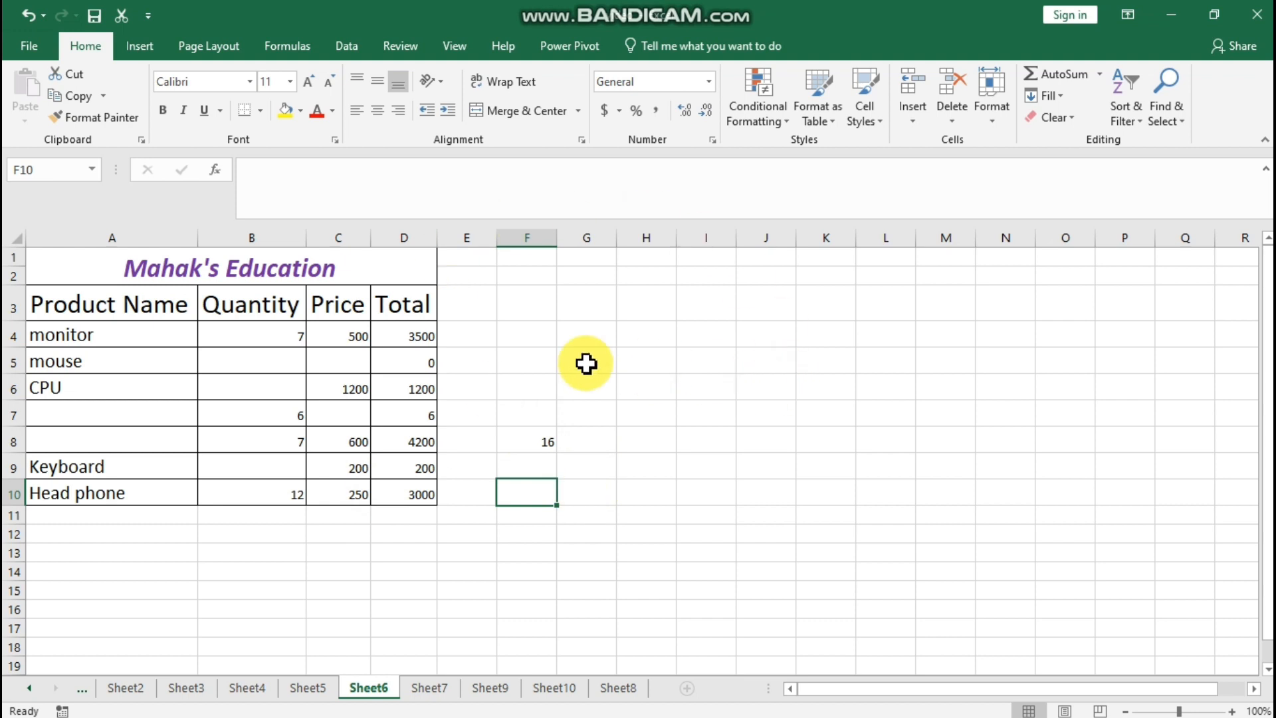
left_click(130, 573)
double_click(131, 574)
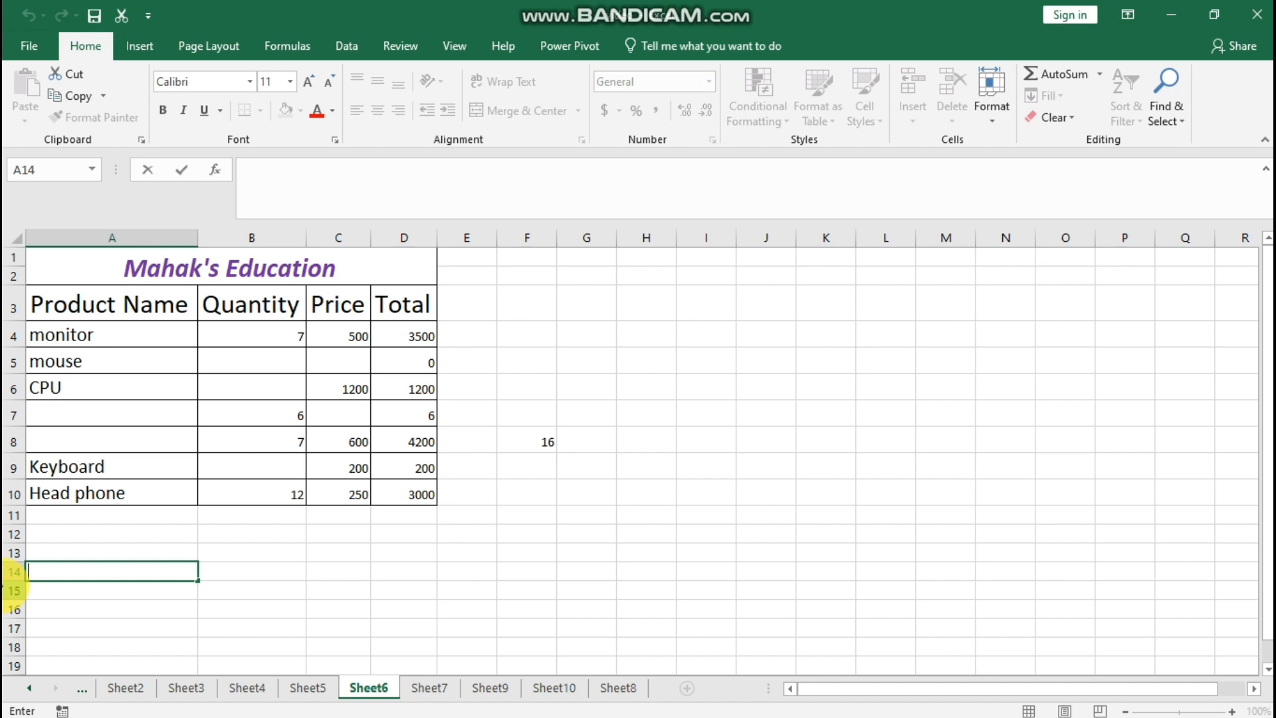
type("=")
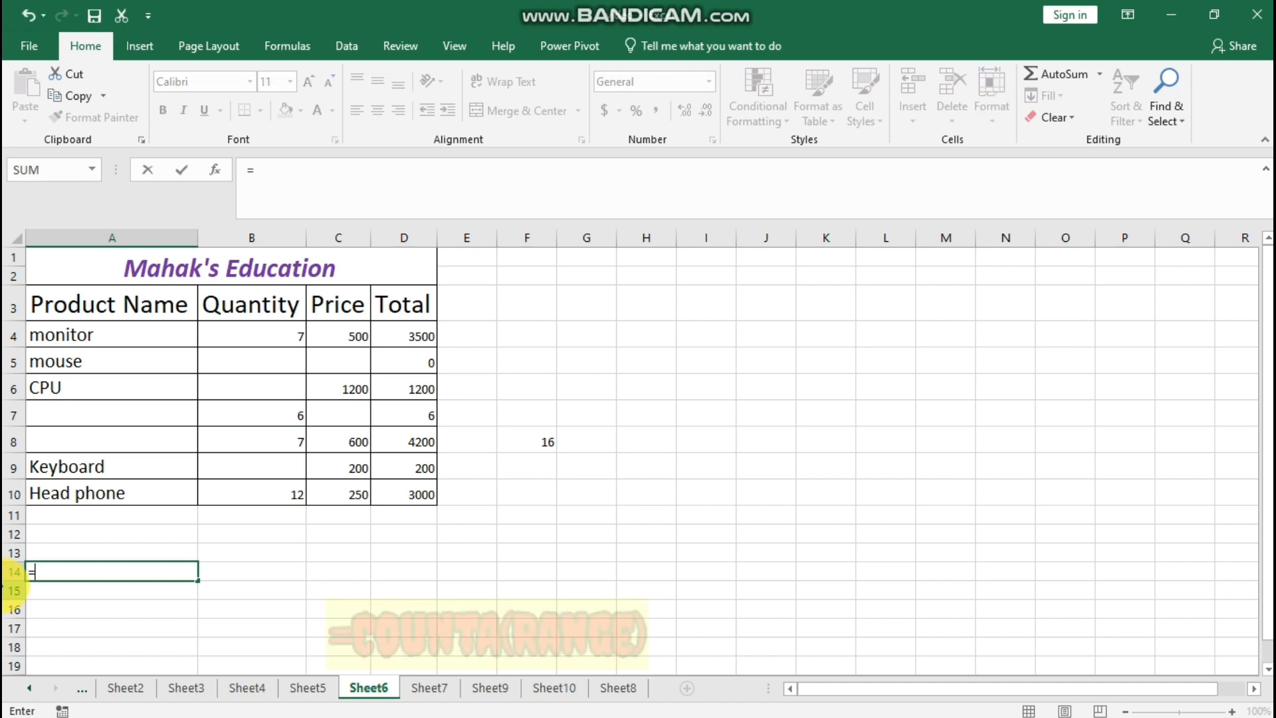
type("cou")
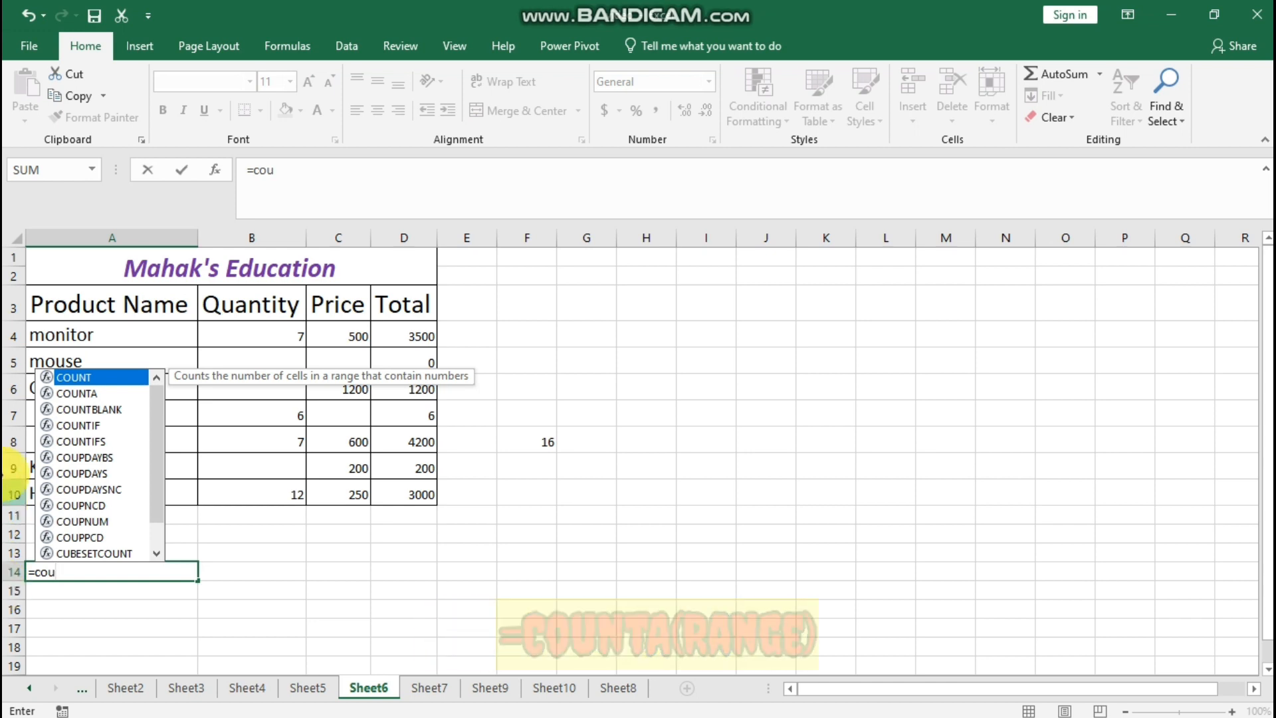
double_click(91, 394)
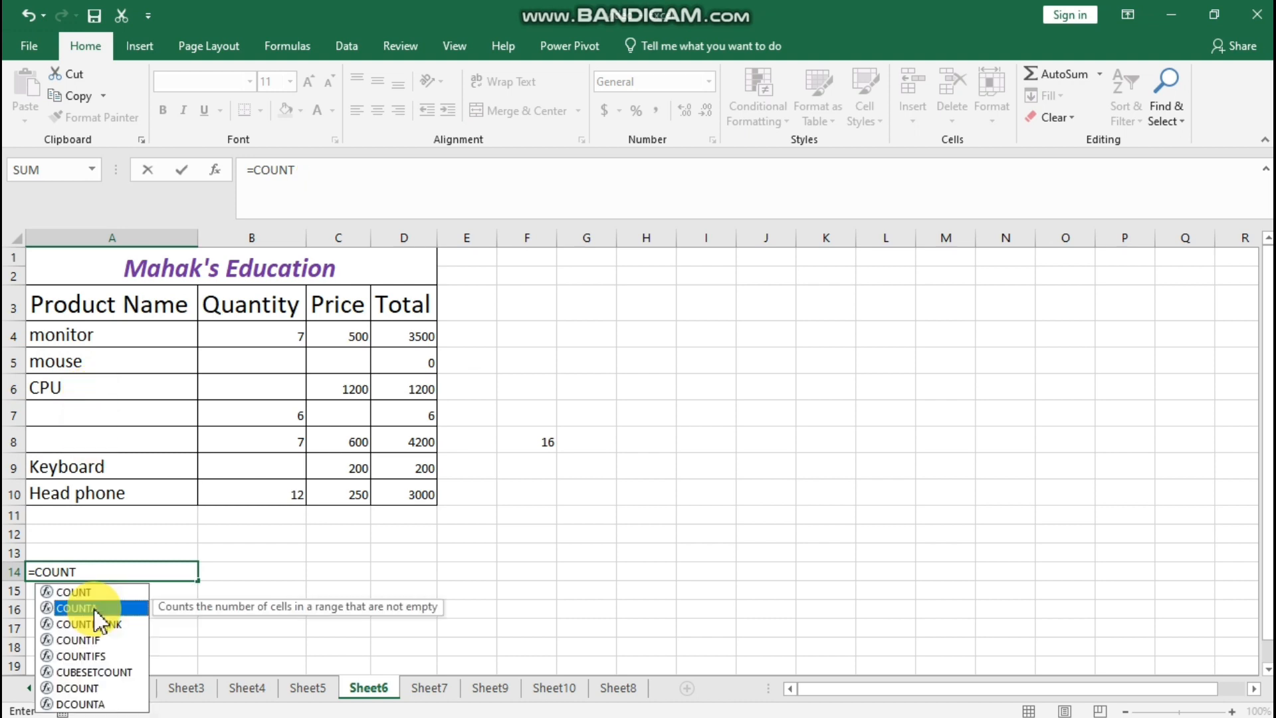
double_click(94, 608)
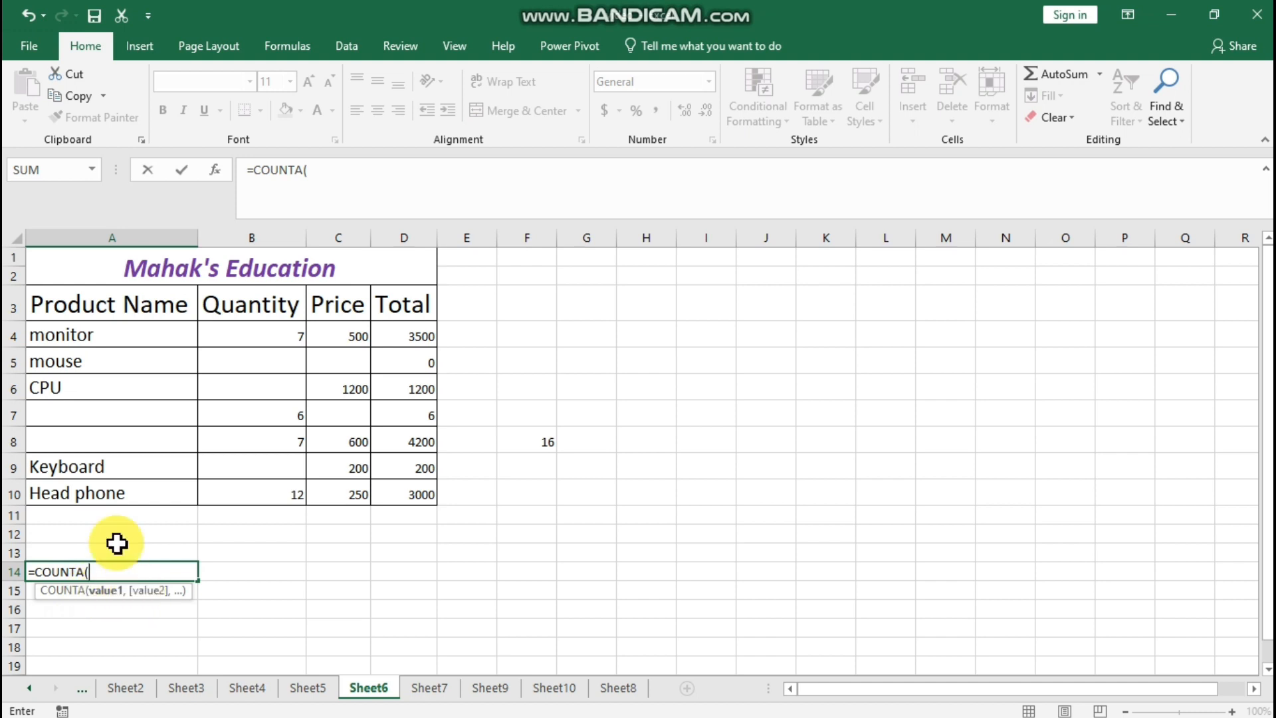
left_click_drag(48, 293, 415, 493)
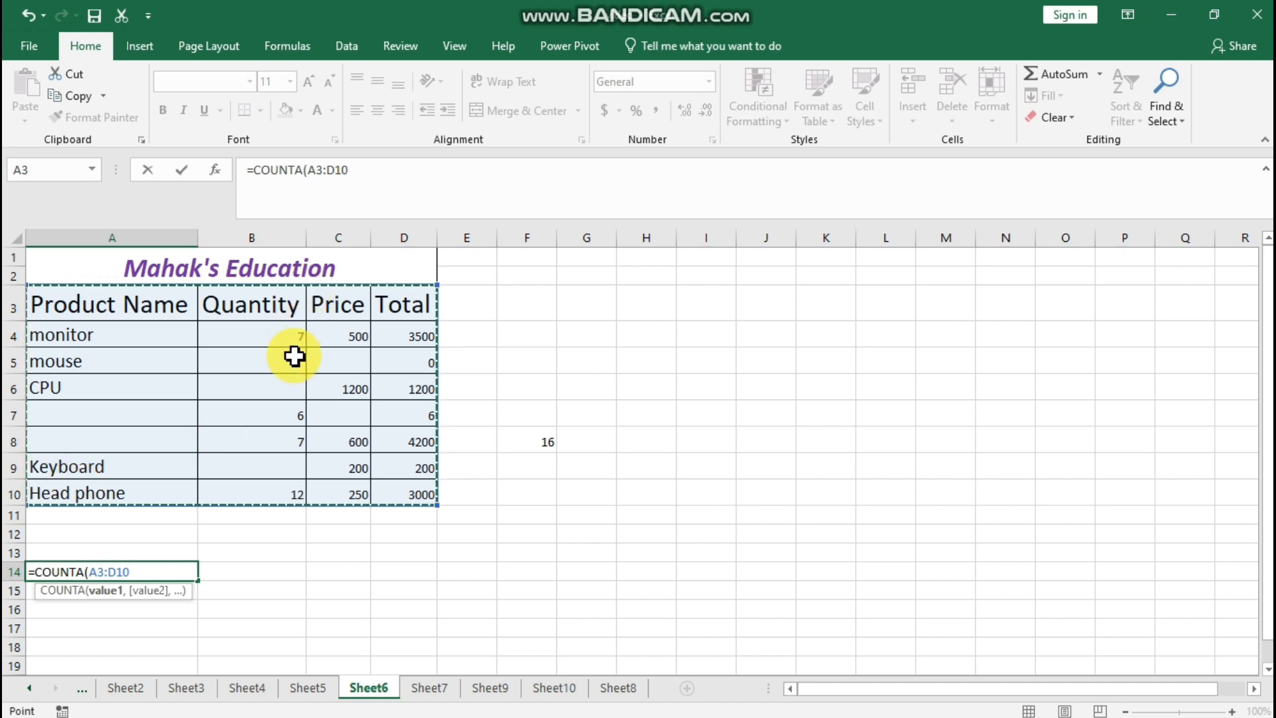
type(")")
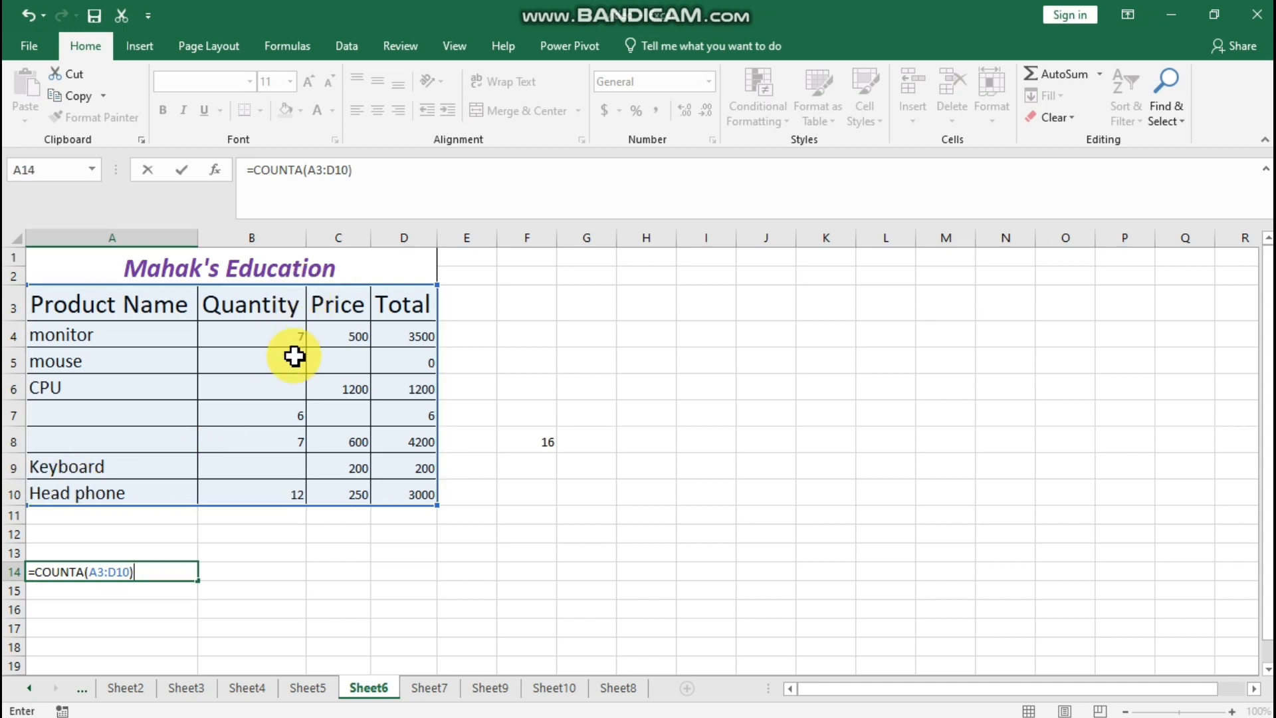
key("Return")
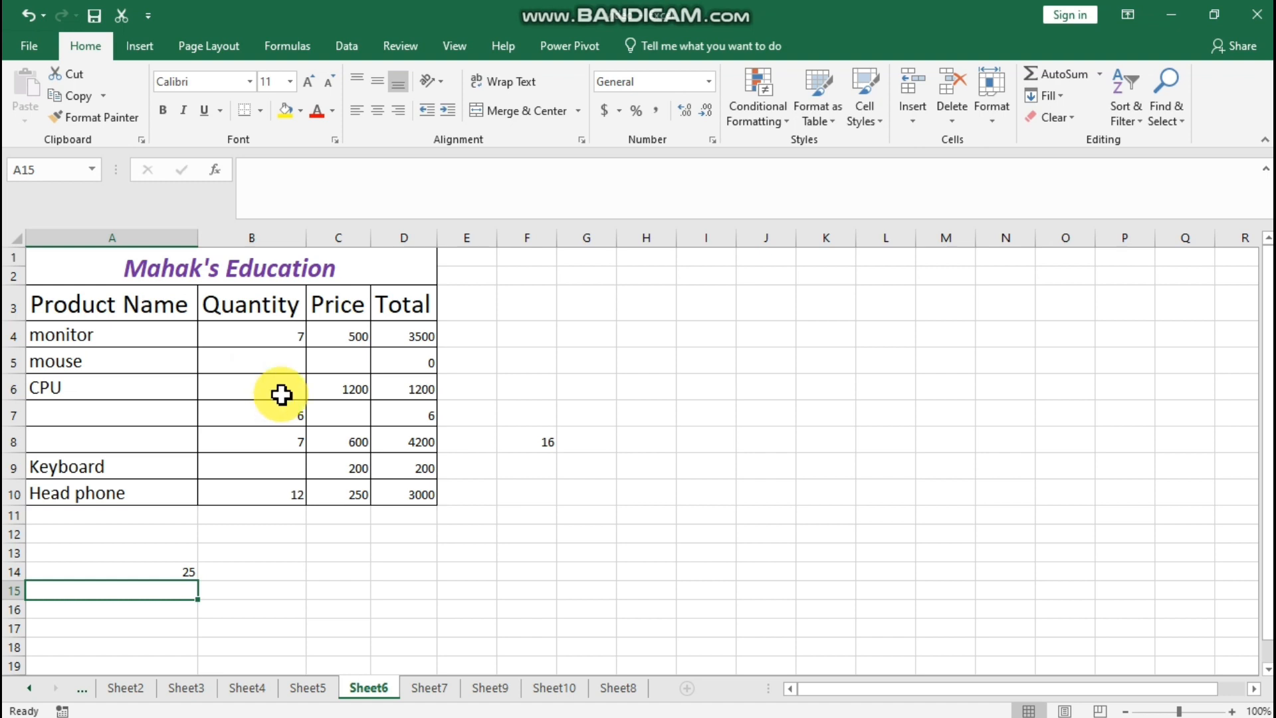
Count the empty cells of the product table in C16 with the formula =COUNTBLANK(A3:D10)
left_click(351, 608)
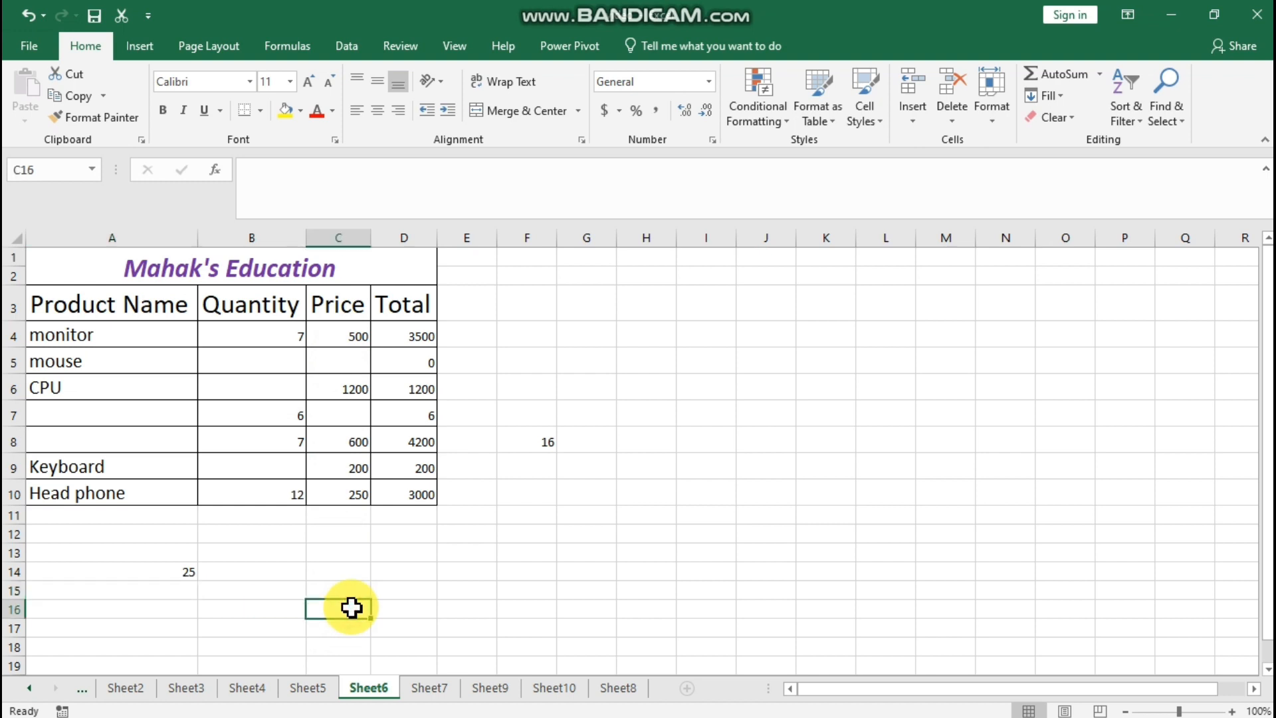
type("=")
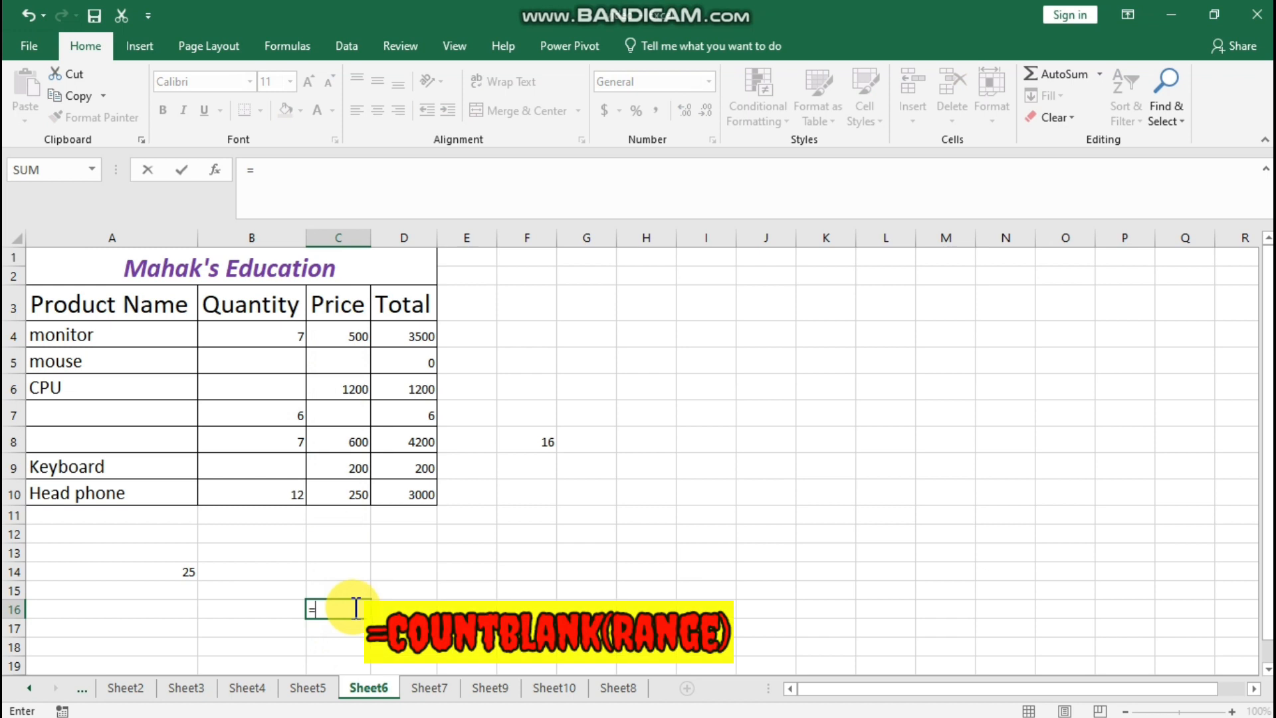
type("co")
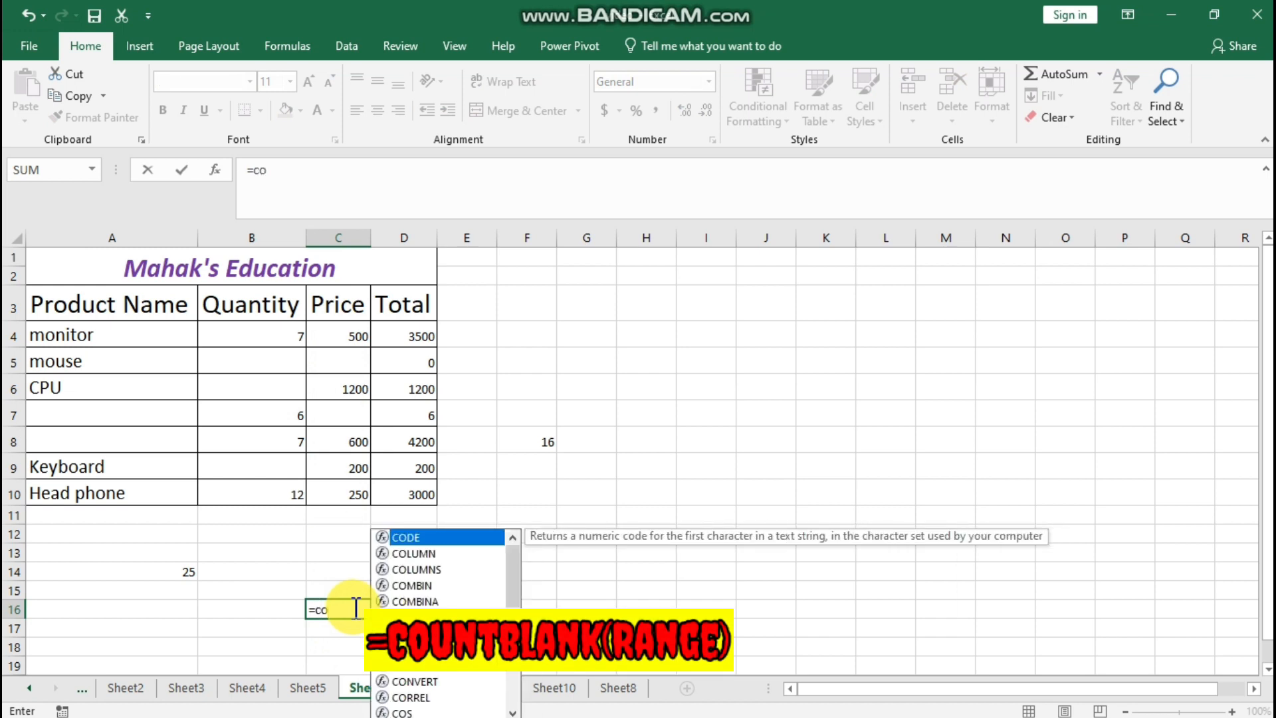
type("u")
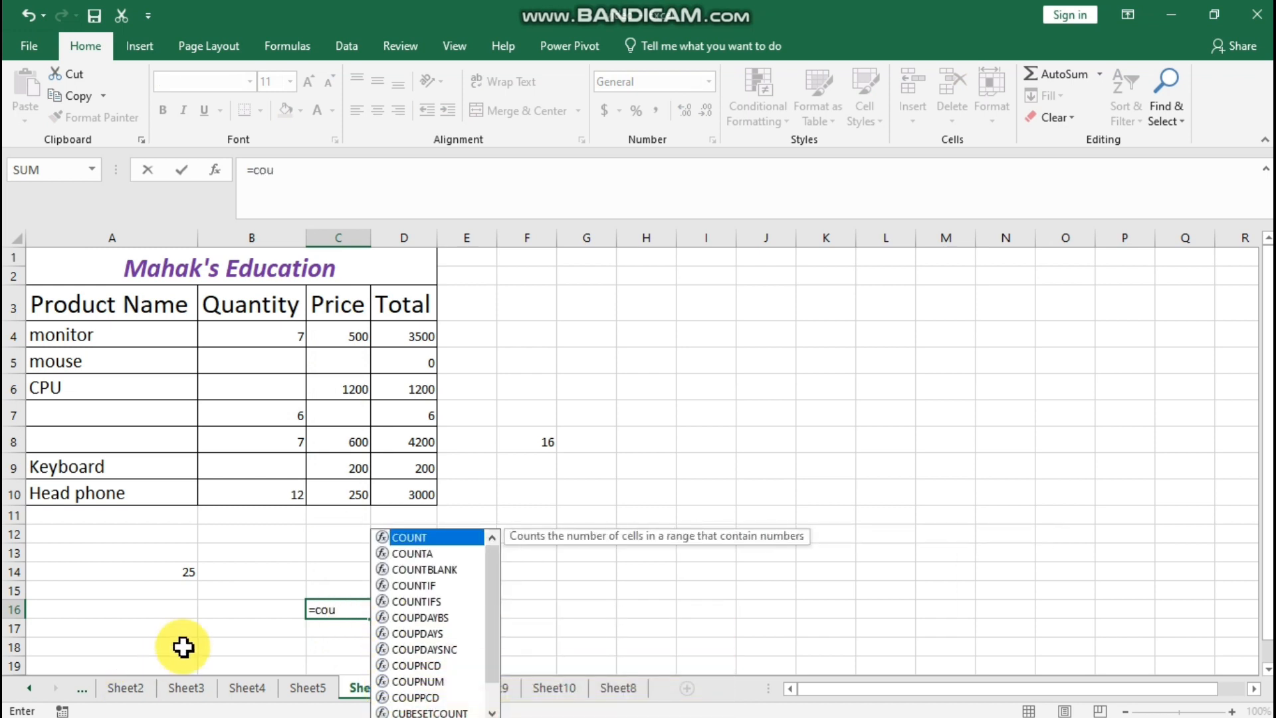
left_click(434, 573)
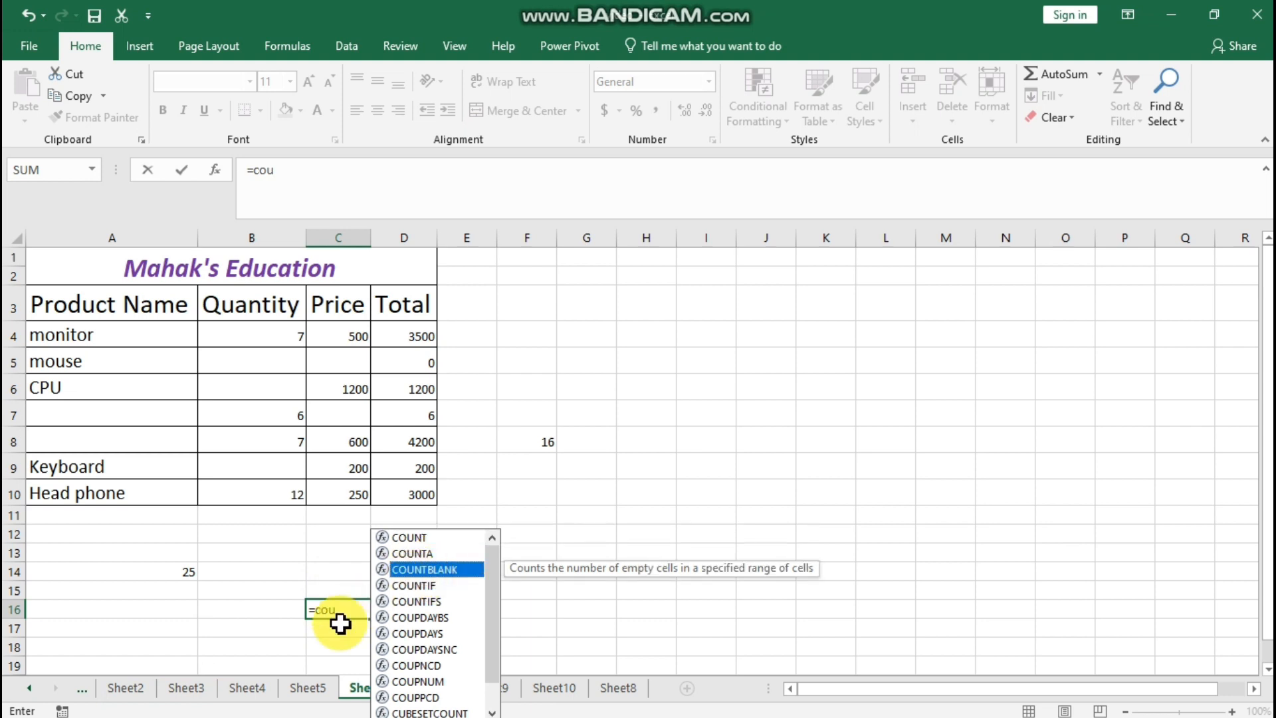
key("Tab")
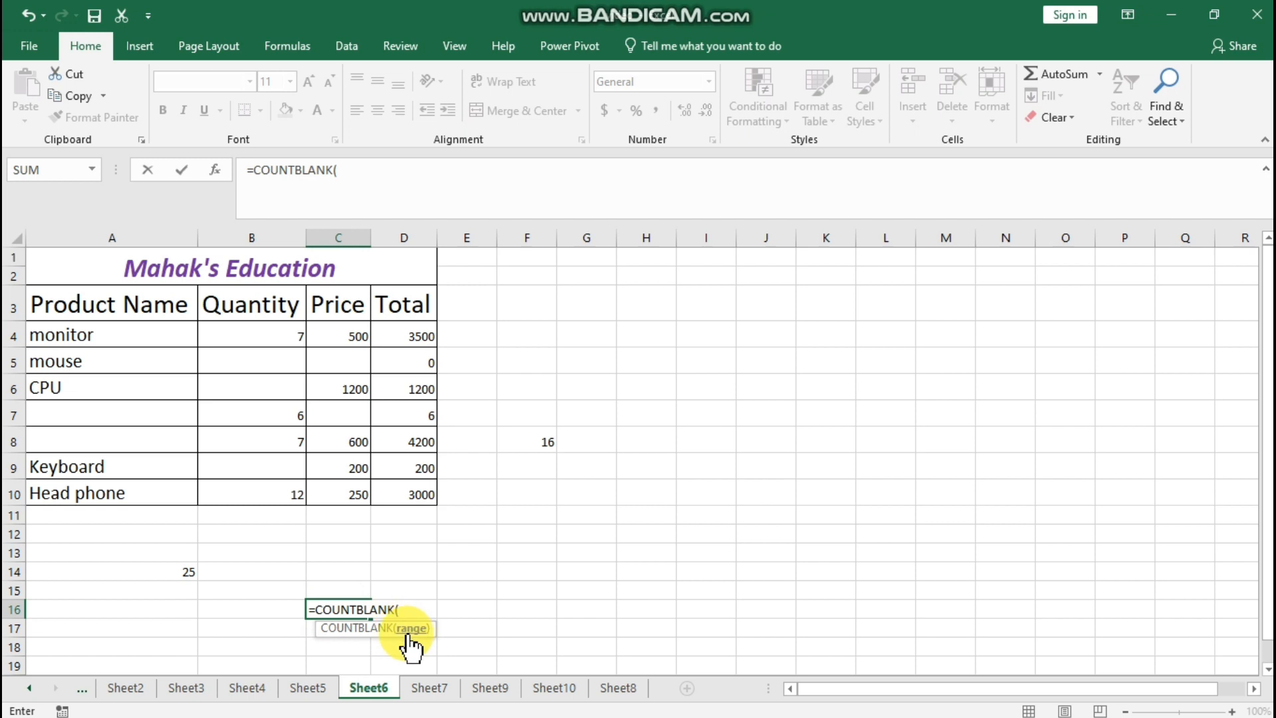
left_click_drag(49, 293, 419, 490)
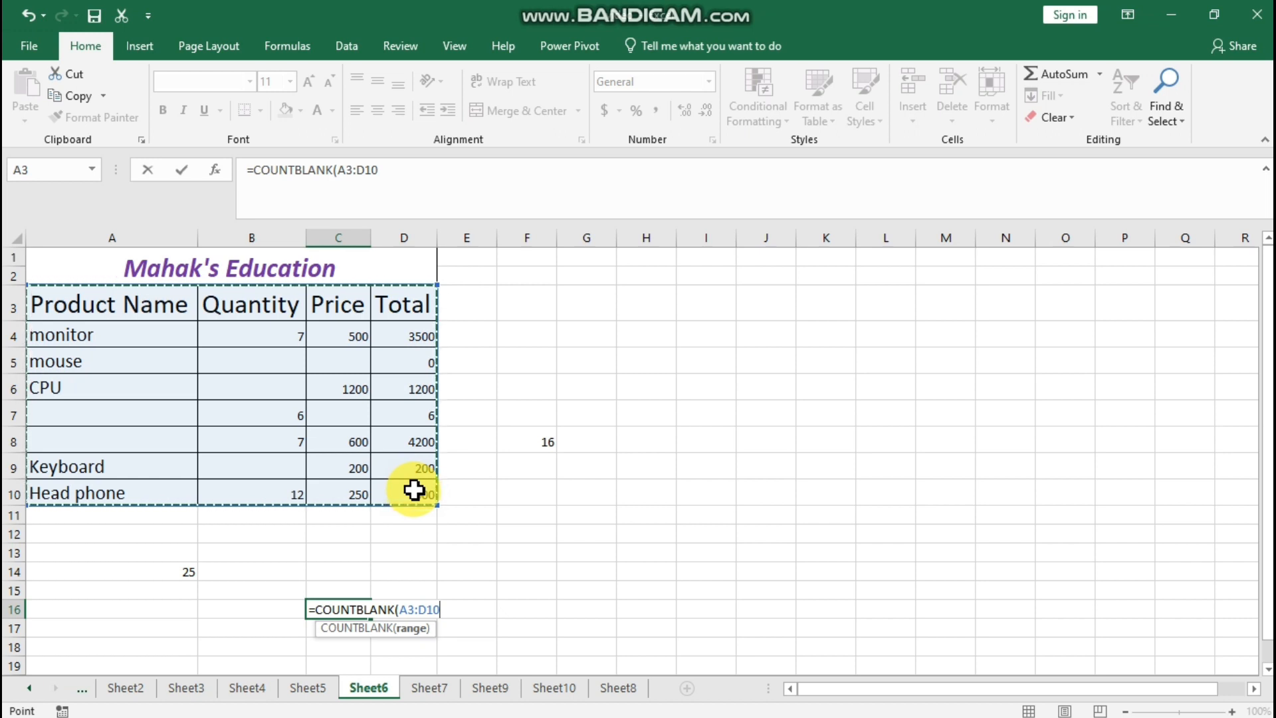
type(")")
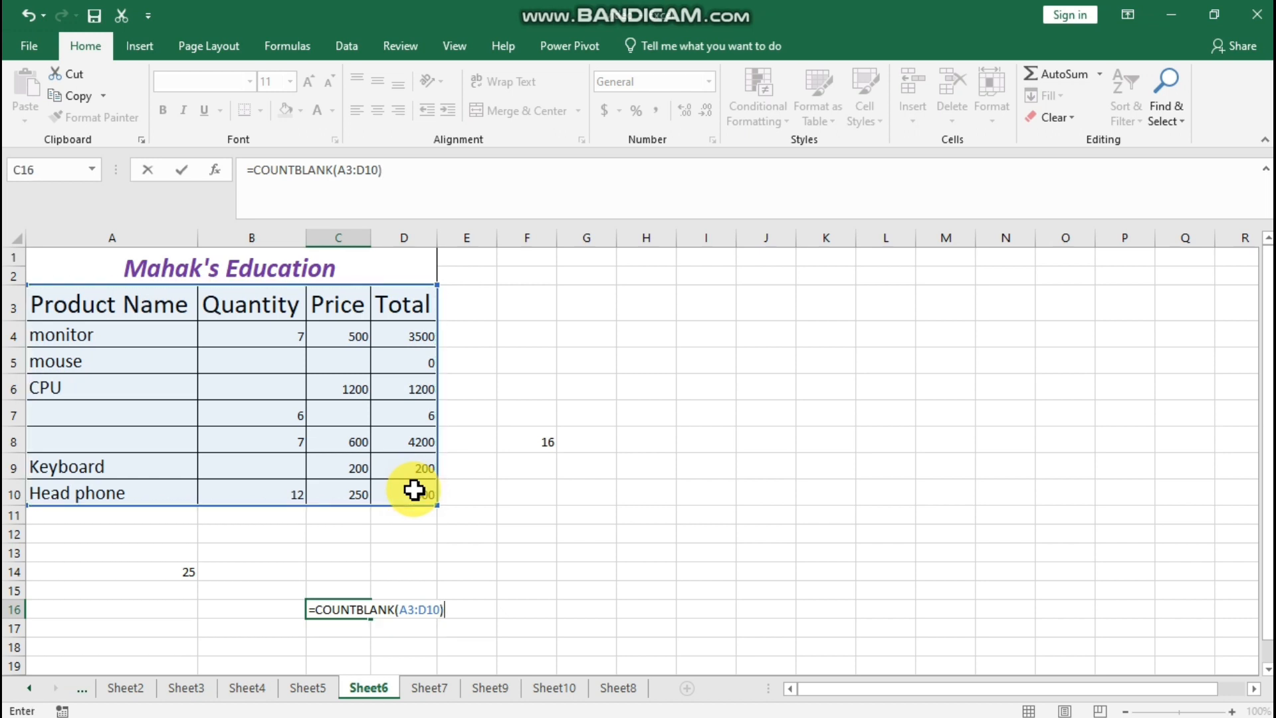
key("Return")
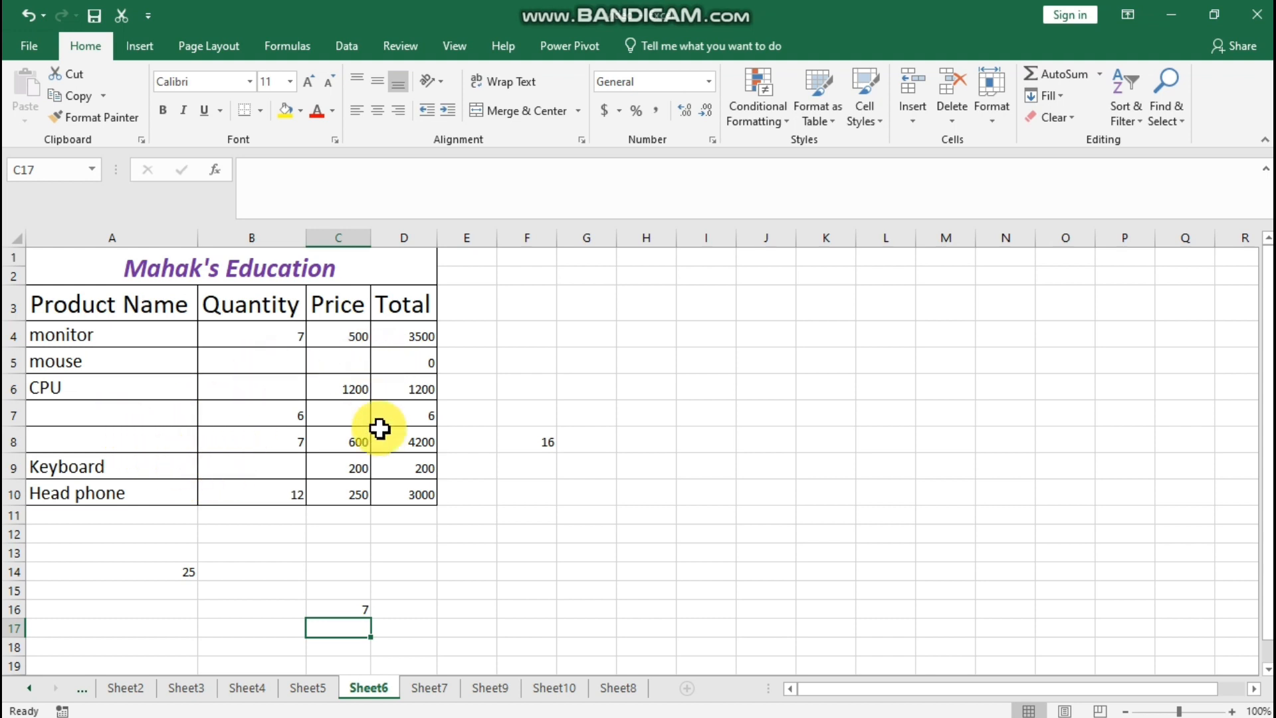
left_click(359, 606)
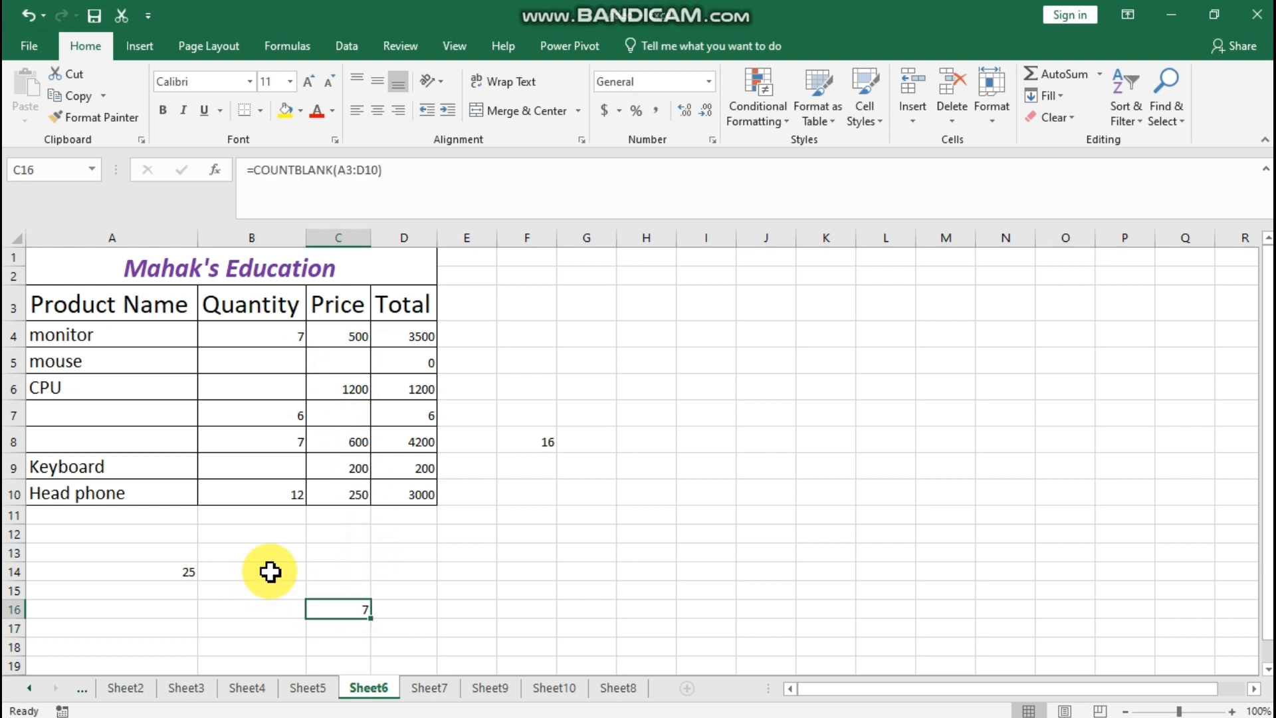